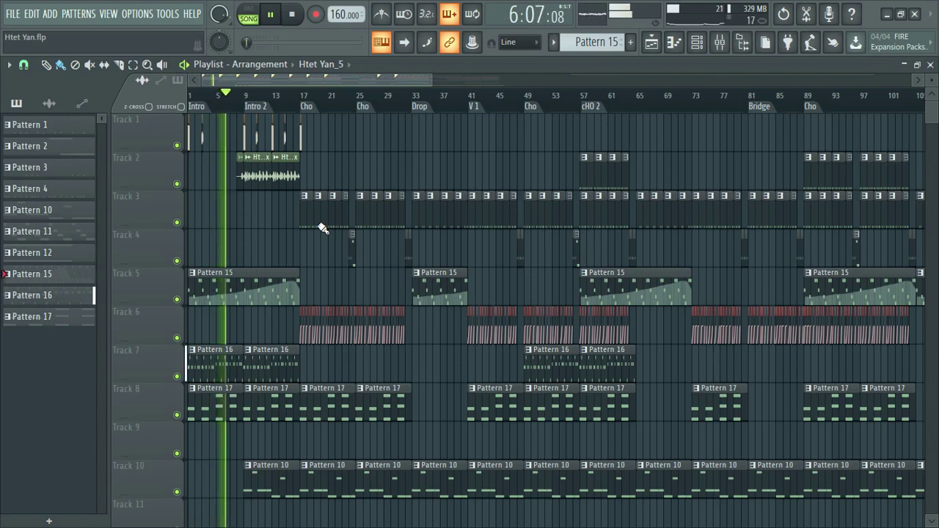
scroll(323, 227, down, 8)
scroll(323, 228, up, 8)
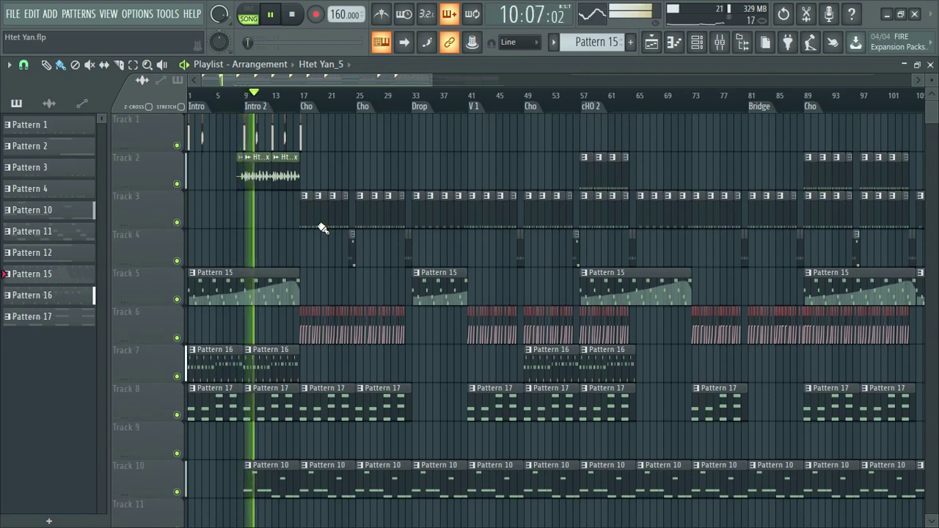
scroll(323, 227, down, 1)
scroll(323, 227, up, 1)
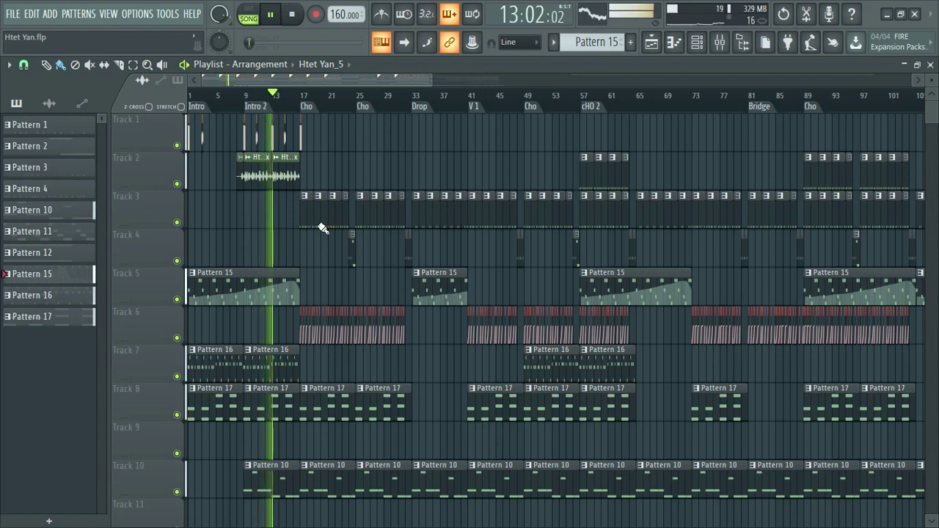
Step: Mute the vocal clips on Track 18 during playback and unmute them to compare the song without vocals
scroll(323, 227, down, 5)
scroll(323, 227, down, 5)
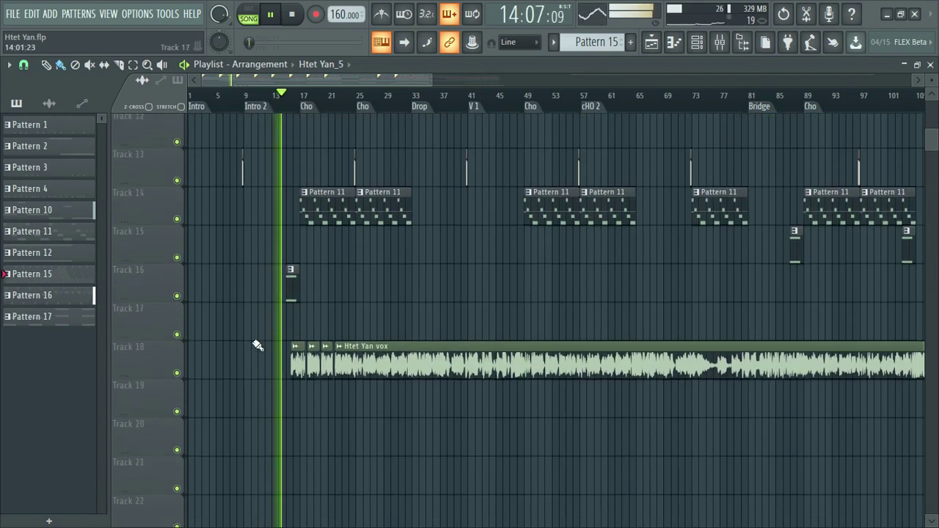
click(177, 374)
scroll(285, 236, up, 5)
scroll(285, 235, down, 5)
click(177, 381)
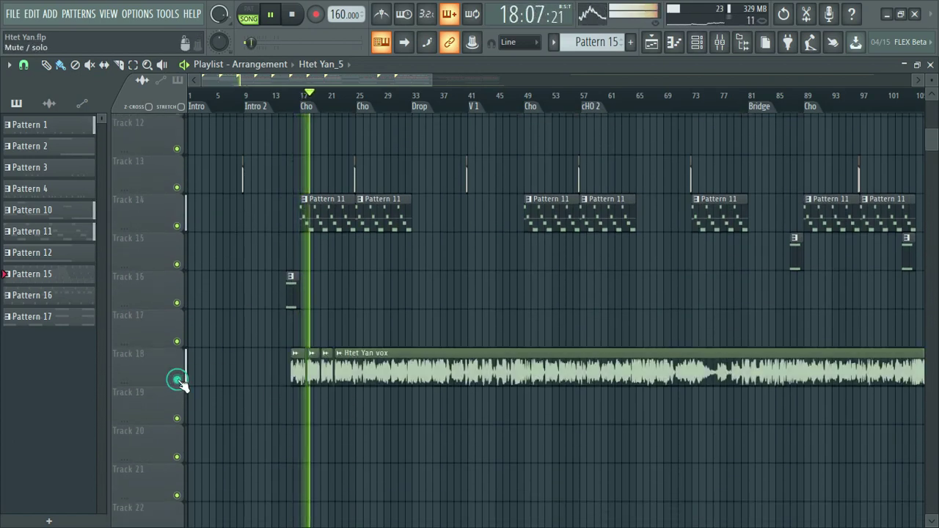
Step: Audition the vocal on Track 18 by soloing and unsoloing it, and by muting and unmuting it during playback
right_click(177, 380)
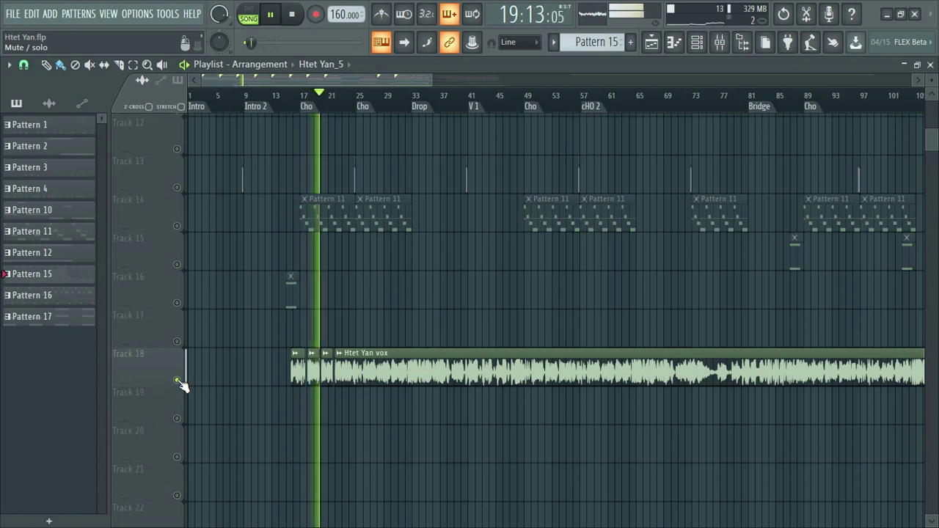
right_click(177, 381)
click(177, 380)
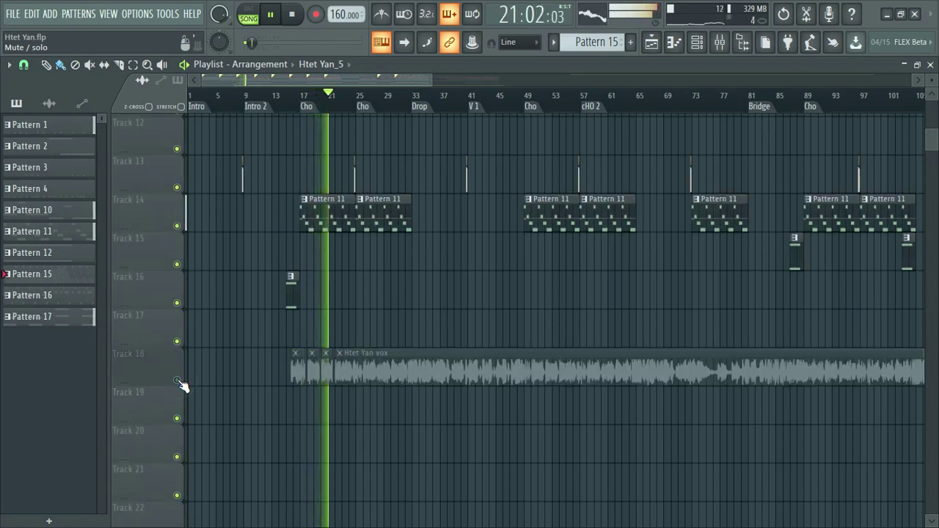
scroll(283, 330, up, 1)
scroll(243, 352, down, 1)
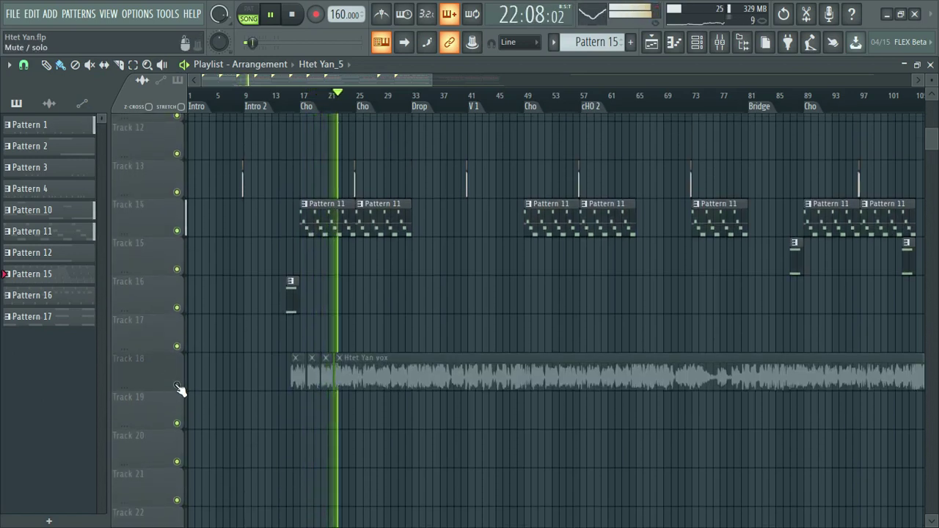
click(177, 384)
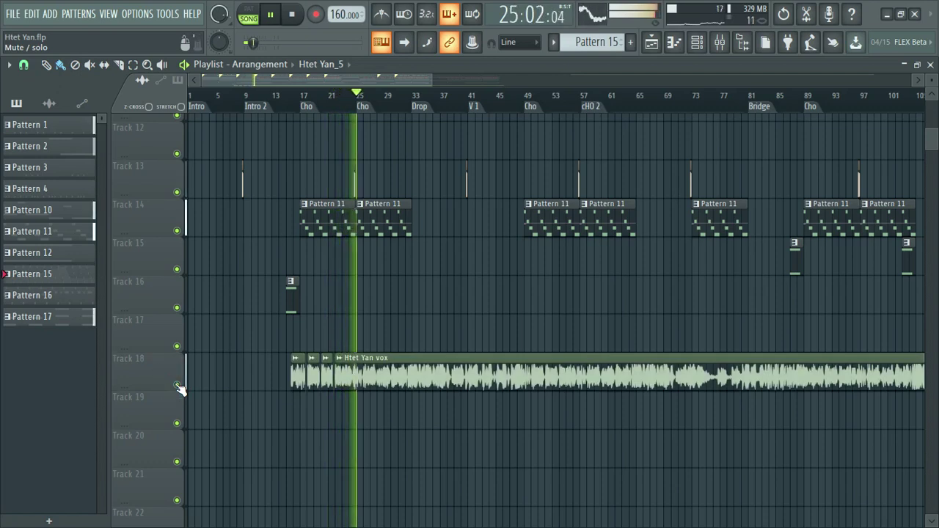
Step: Mute the vocal on Track 18 and stop the song
click(177, 384)
scroll(343, 365, up, 4)
scroll(343, 364, up, 3)
key(space)
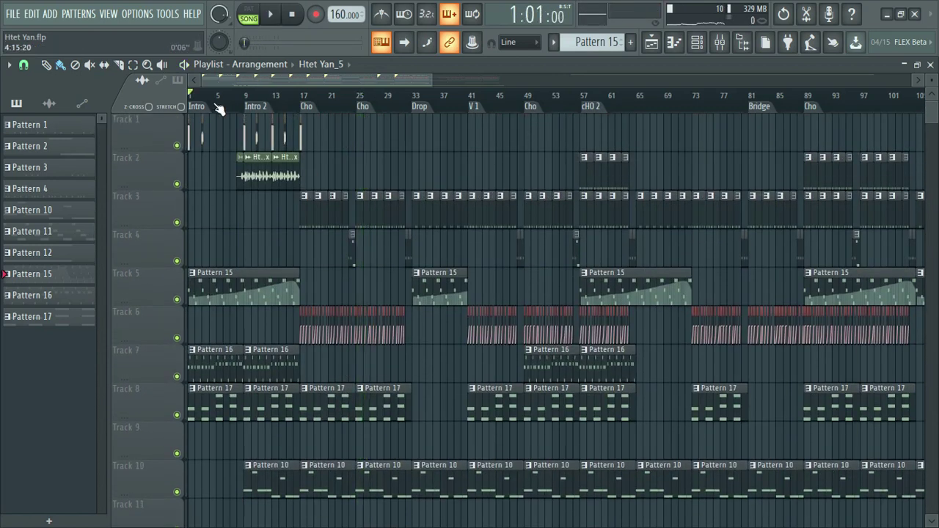
Step: Show the channel rack to look over the instrument channels, and hide it
scroll(224, 110, down, 3)
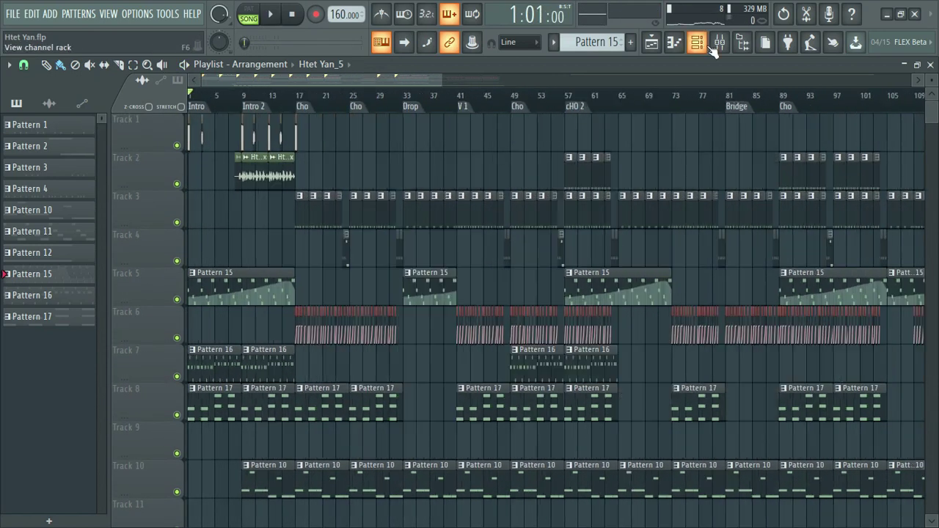
click(711, 48)
drag(474, 251, 484, 199)
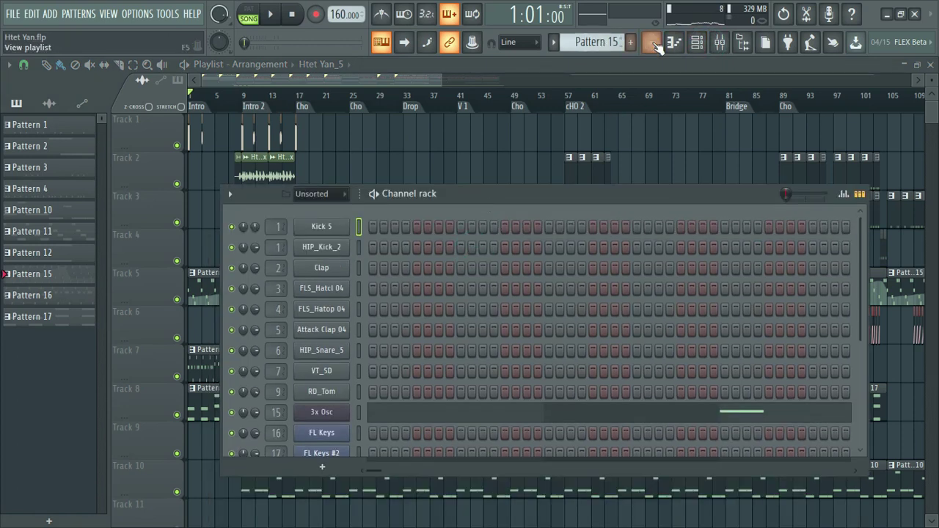
click(697, 44)
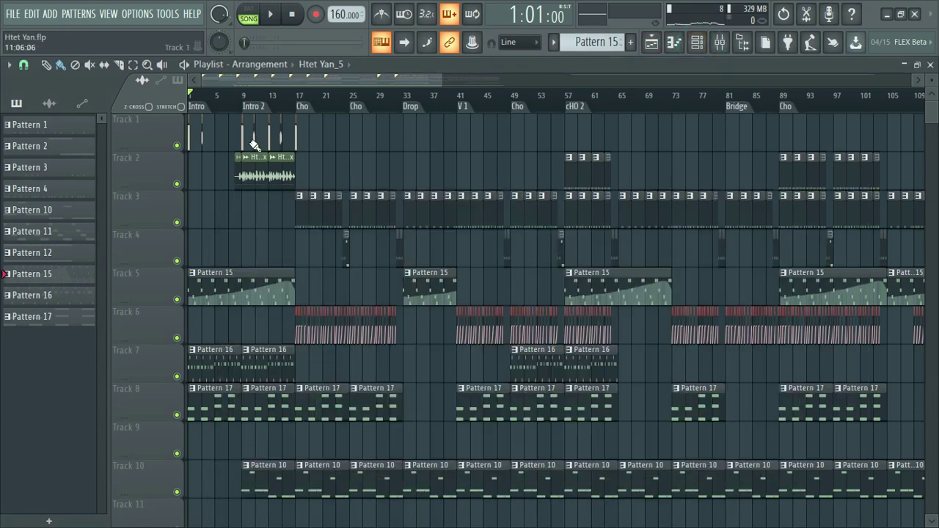
Step: Solo the drum patterns on Track 3 and play them from the first Cho marker at bar 17
ctrl+click(177, 223)
mouse_move(301, 100)
mouse_down()
mouse_move(287, 98)
mouse_move(329, 126)
mouse_move(331, 175)
mouse_up()
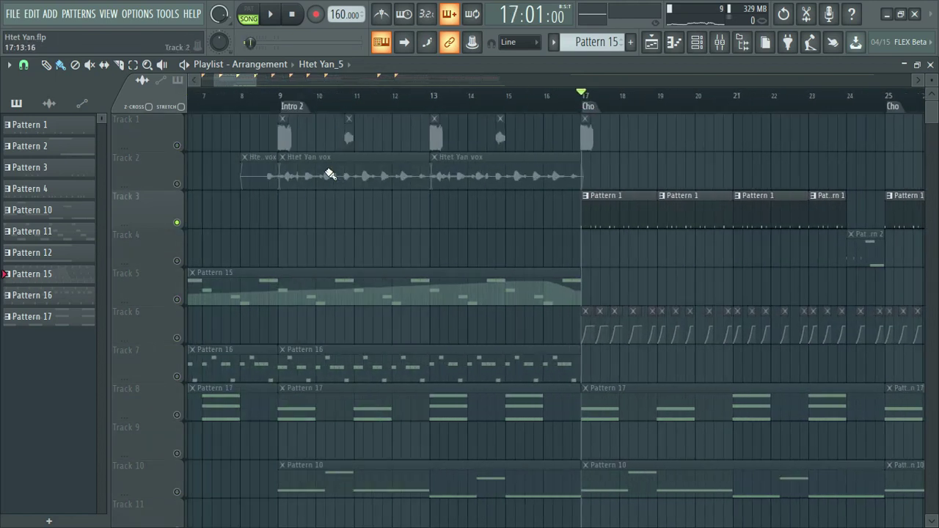
scroll(411, 110, down, 3)
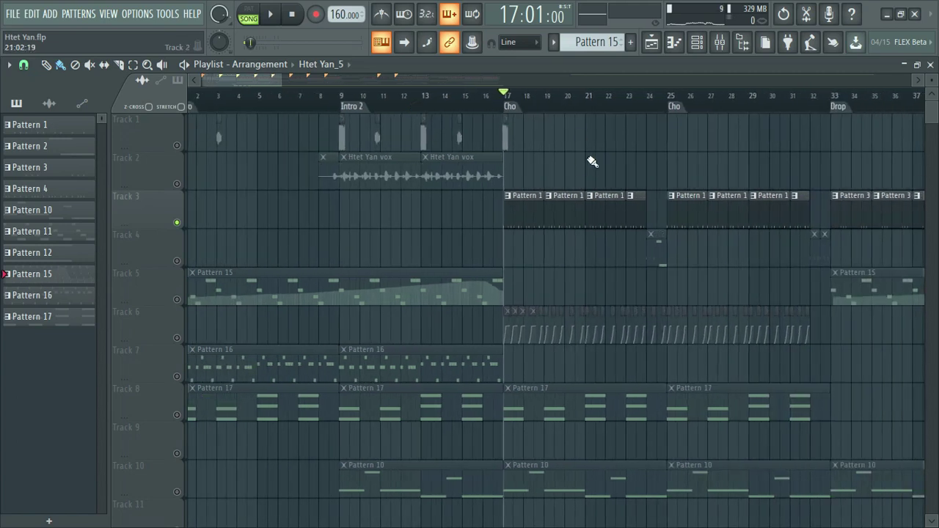
scroll(577, 103, down, 2)
key(space)
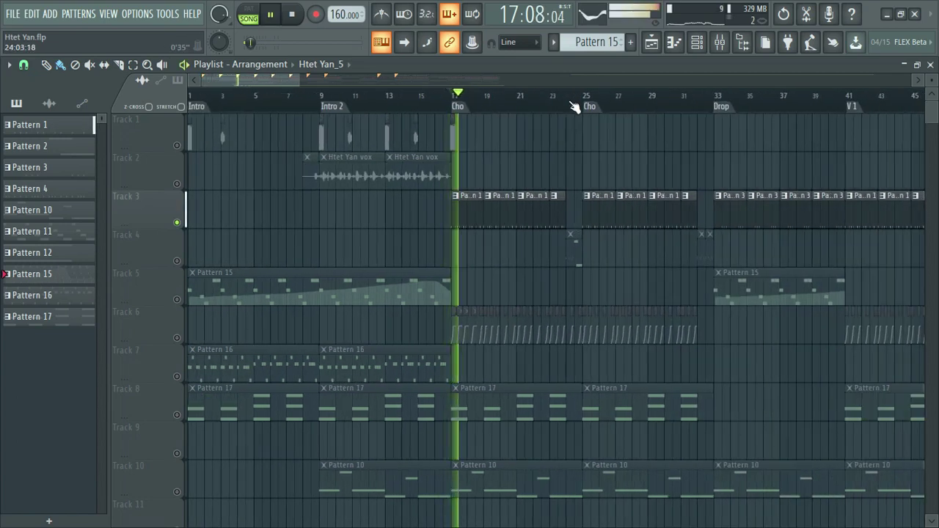
scroll(575, 105, down, 1)
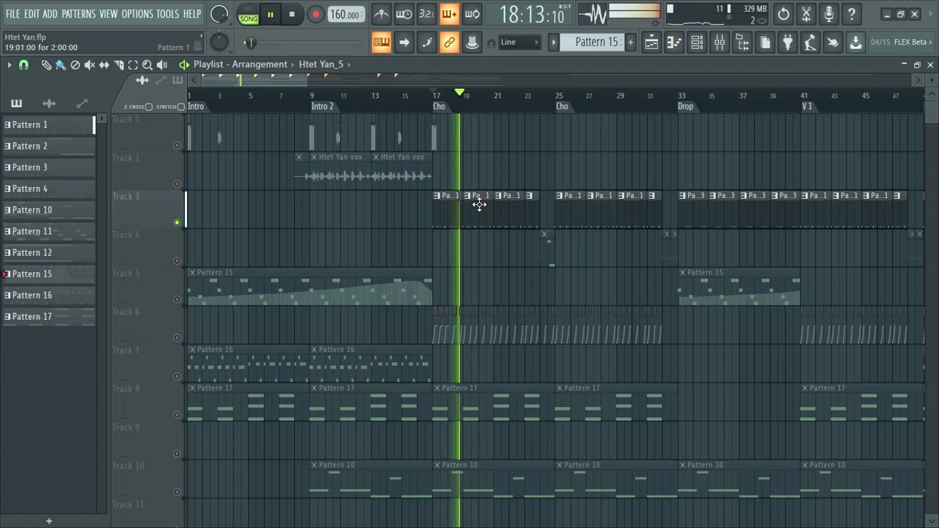
Step: Show the step sequence of Pattern 1 from Track 3 in the channel rack and stop playback
click(480, 204)
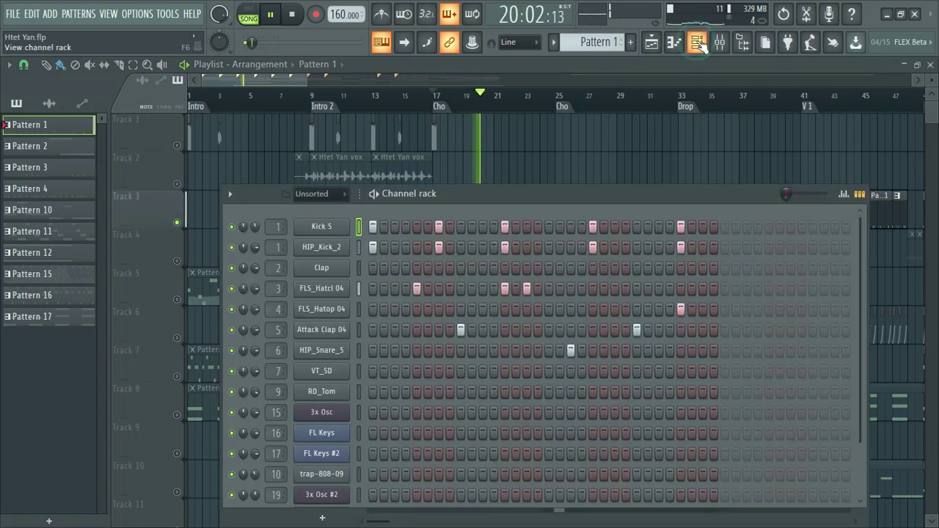
click(697, 42)
drag(547, 195, 528, 129)
key(space)
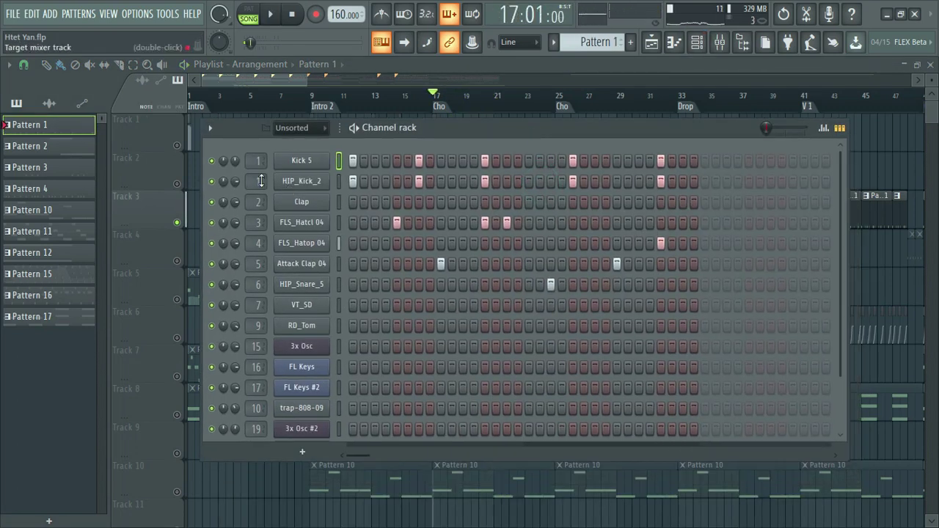
Step: Inspect the FLS_Hatcl 04 and HIP_Snare_5 samples of Pattern 1, and close the channel rack
click(309, 225)
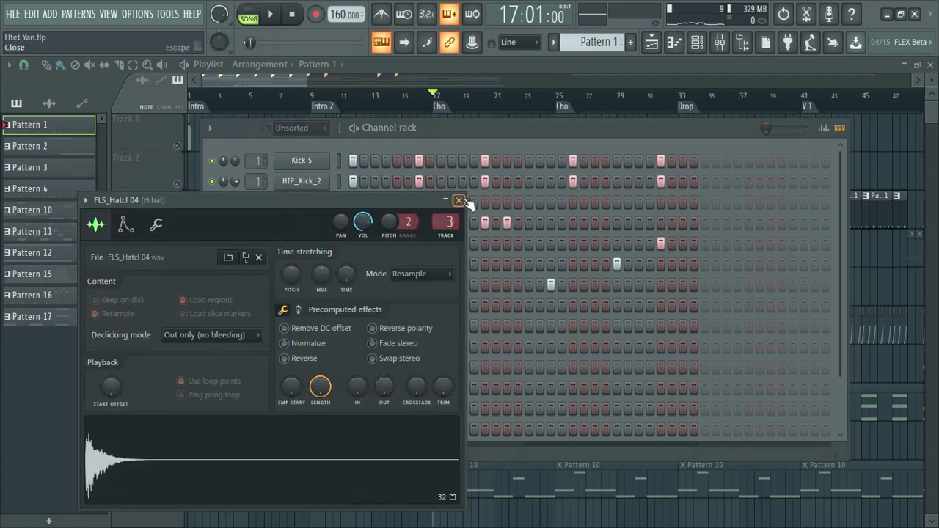
click(459, 201)
click(322, 288)
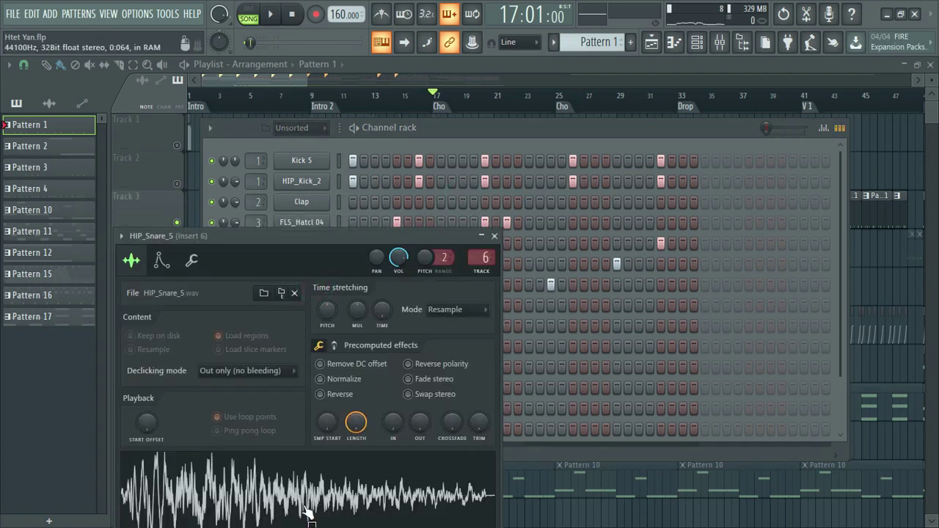
click(494, 237)
click(697, 42)
Step: Unmute Track 4 alongside Track 3 during playback from bar 17, and stop the song
key(space)
scroll(514, 107, down, 2)
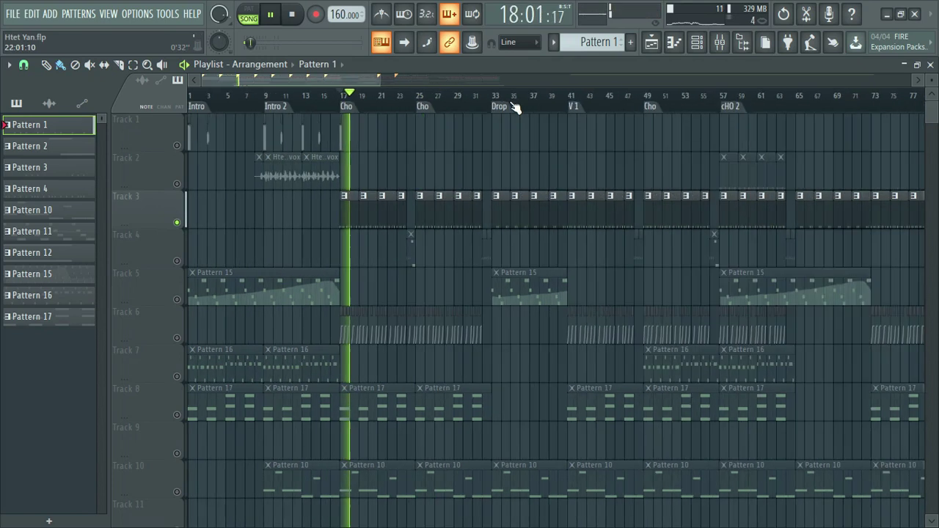
scroll(516, 108, down, 1)
click(176, 261)
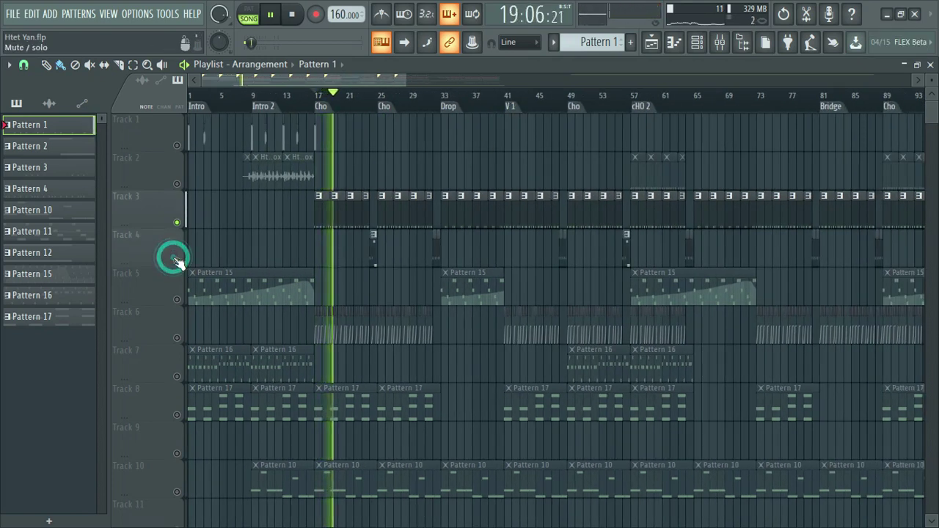
key(space)
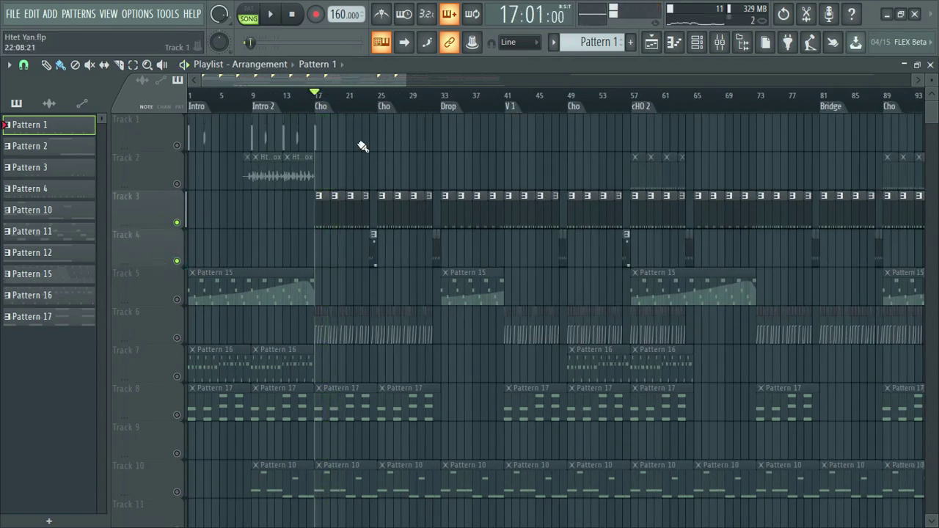
Step: Listen to the Pattern 2 drum fill on Track 4, starting playback in bar 23
scroll(369, 108, up, 4)
click(372, 97)
scroll(373, 105, up, 2)
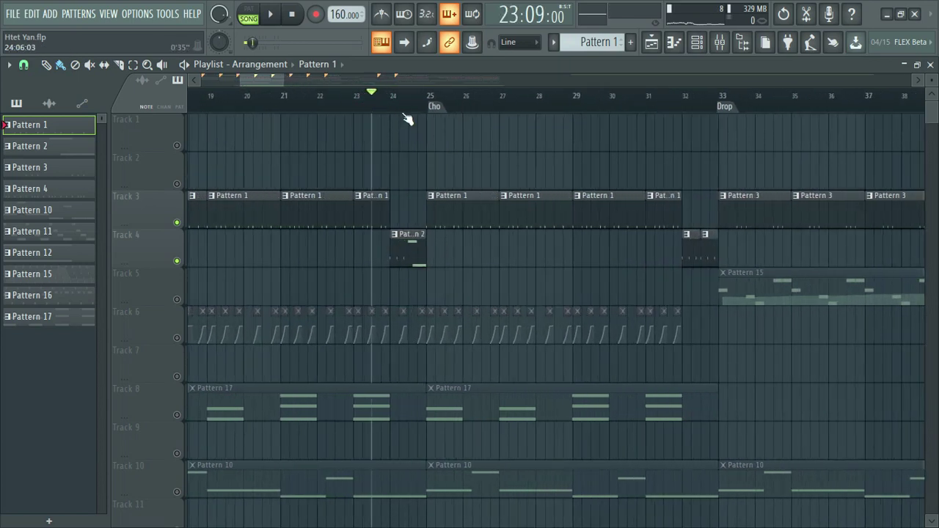
key(space)
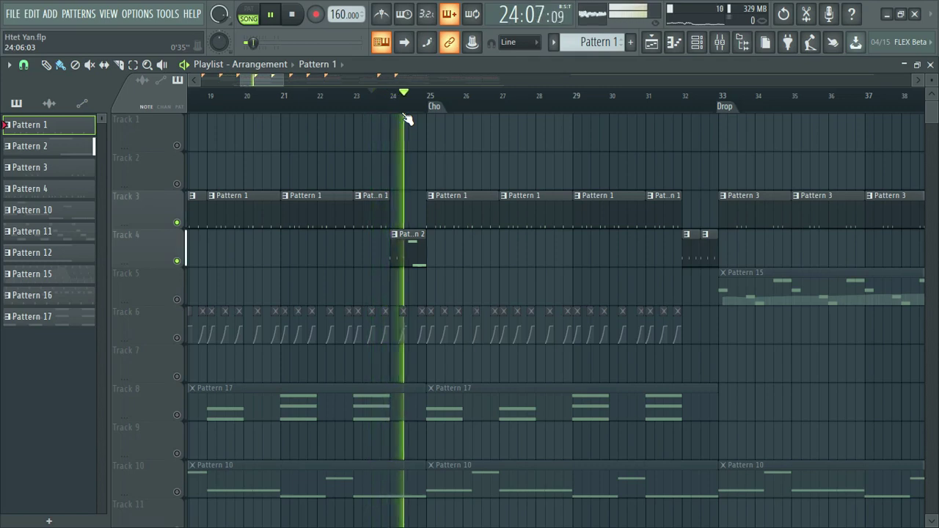
key(space)
Step: Unmute the automation clips on Track 6 and the Pattern 10 clips on Track 10
scroll(408, 120, down, 6)
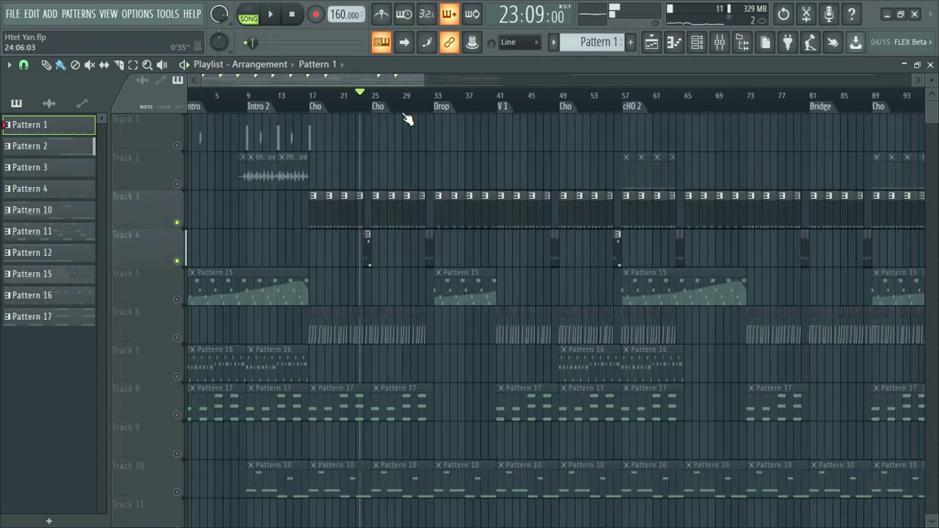
scroll(342, 238, down, 3)
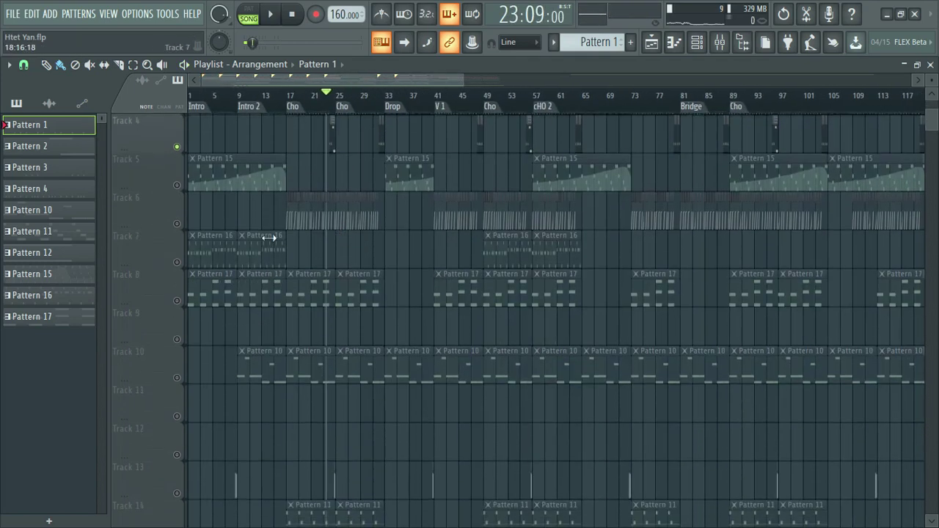
click(178, 223)
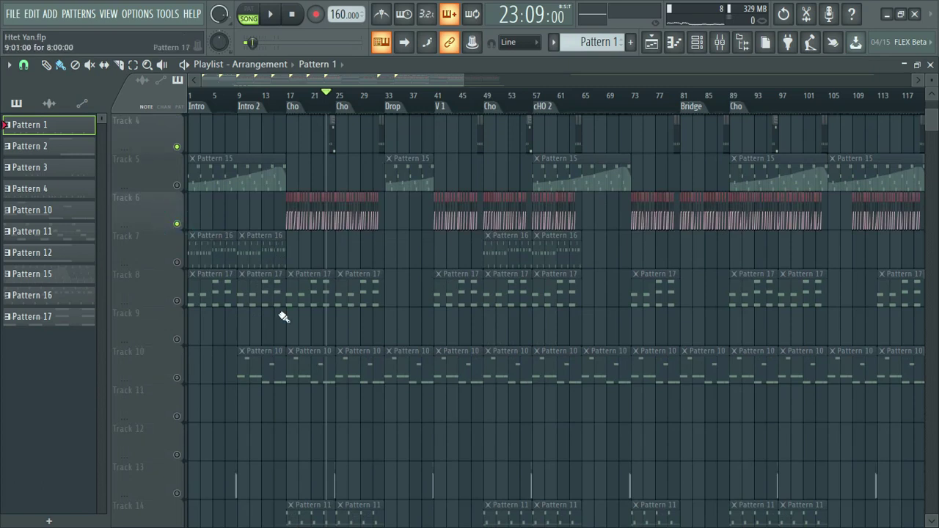
click(178, 378)
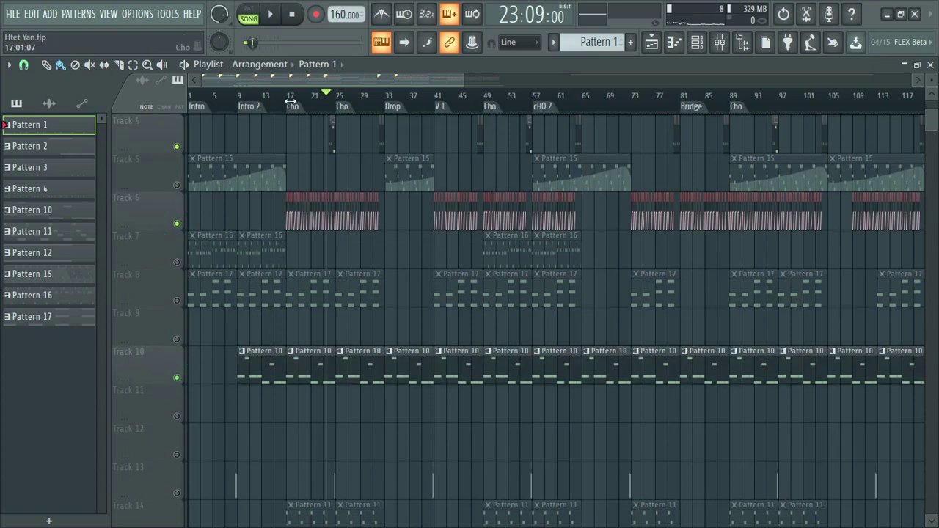
Step: Listen to the enabled tracks together from the first Cho marker at bar 17, and stop playback
ctrl+scroll(289, 105, up, 2)
ctrl+scroll(336, 229, up, 4)
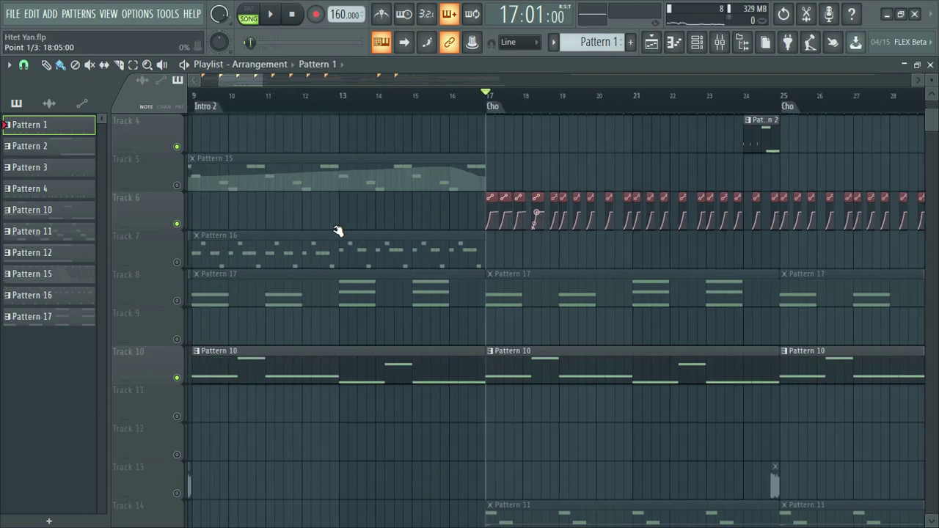
scroll(450, 105, down, 4)
key(space)
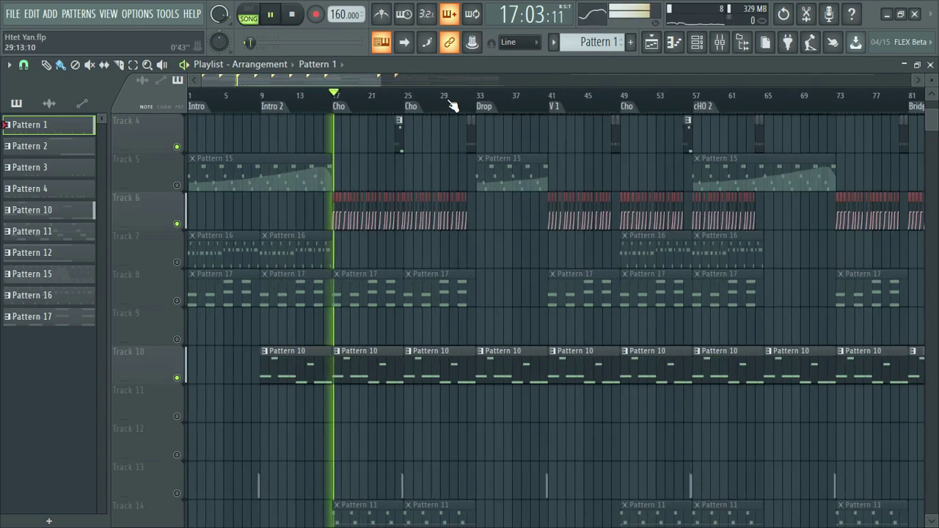
scroll(410, 146, up, 3)
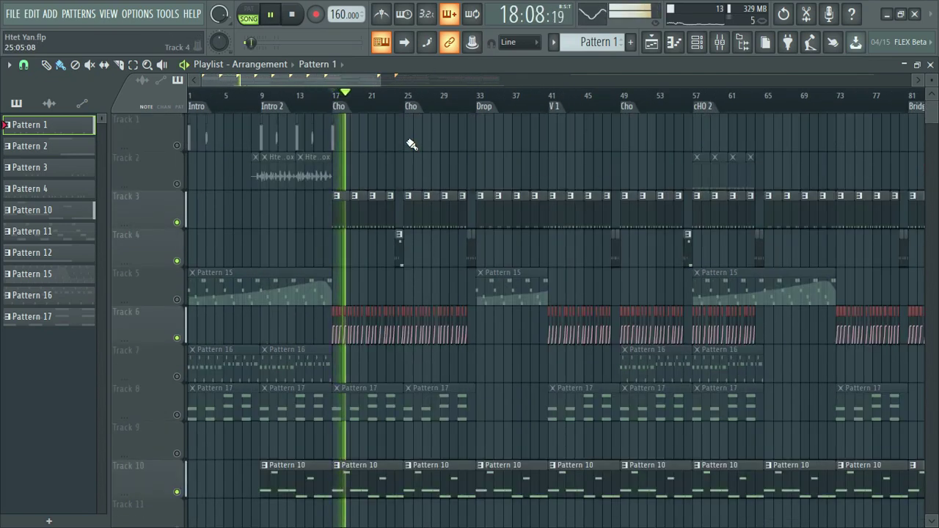
scroll(411, 145, down, 3)
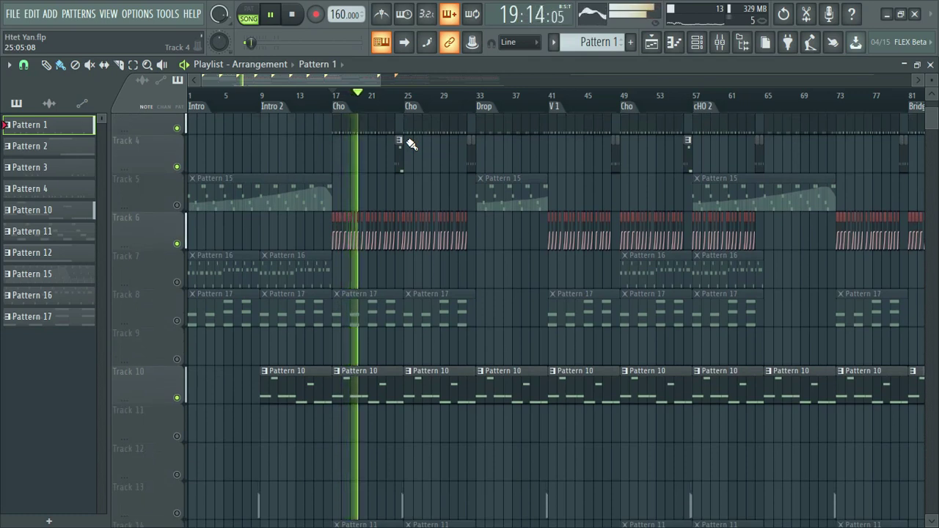
key(space)
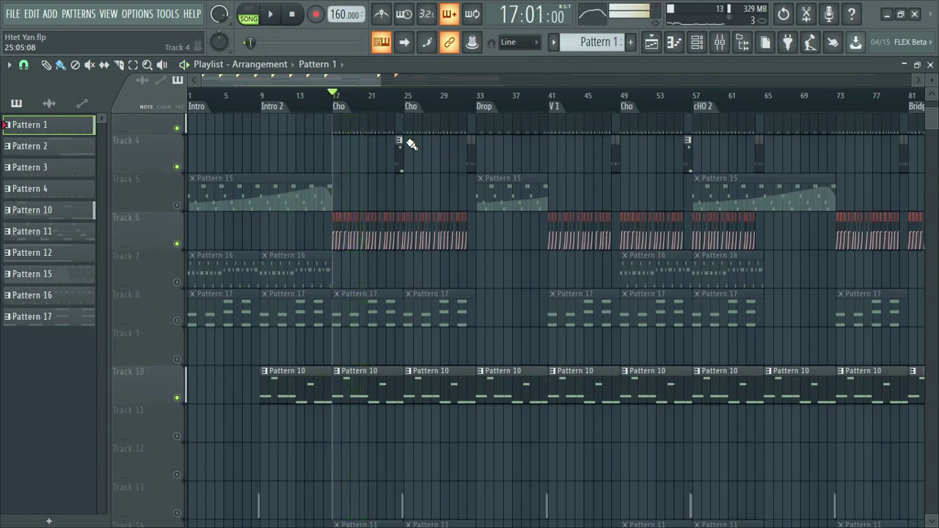
Step: Inspect the trap-808-09 sample used by Pattern 10 and preview the pattern in the channel rack
click(320, 378)
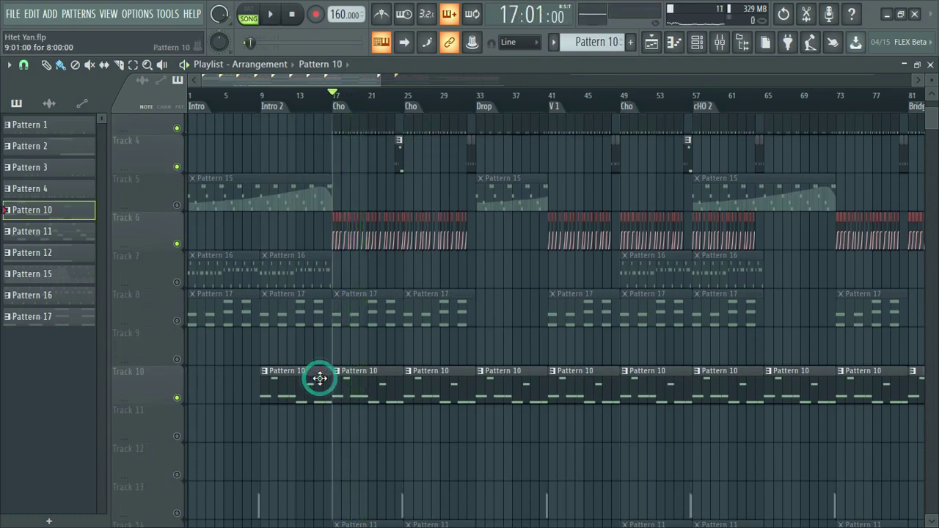
click(698, 44)
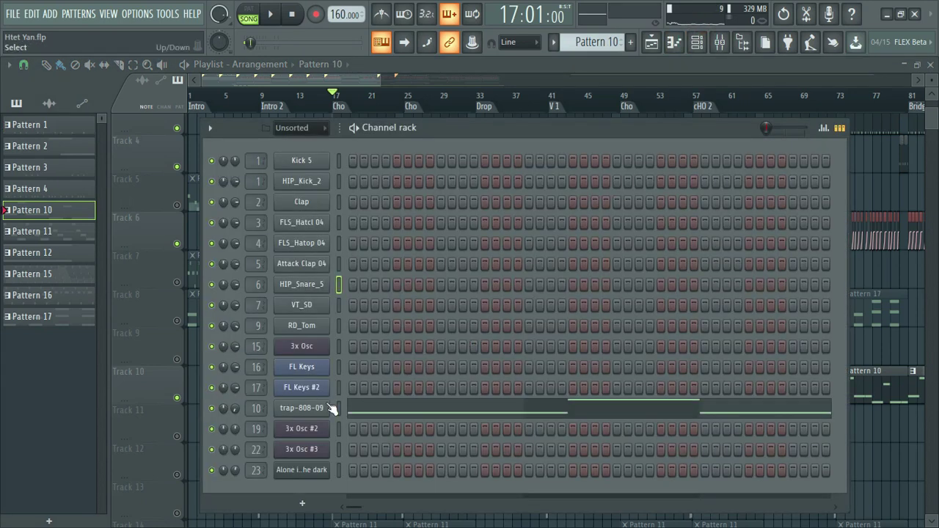
click(310, 415)
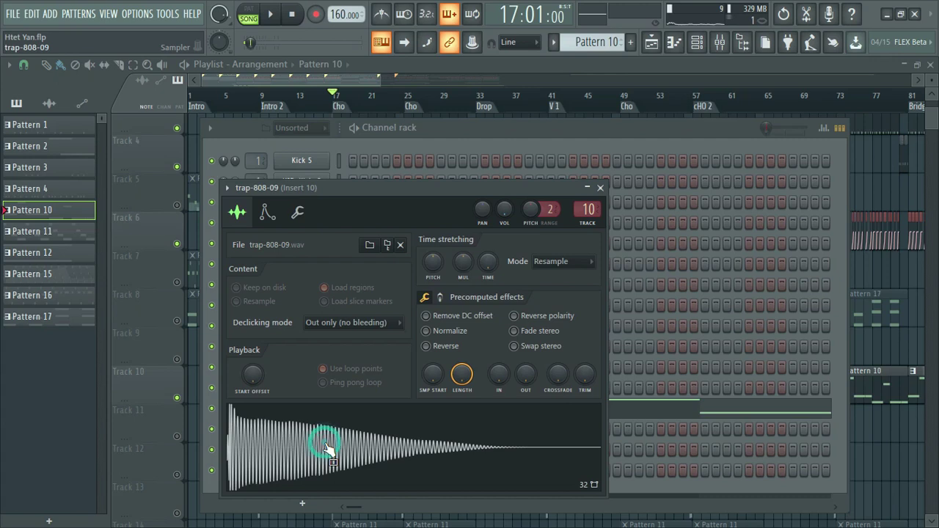
click(601, 188)
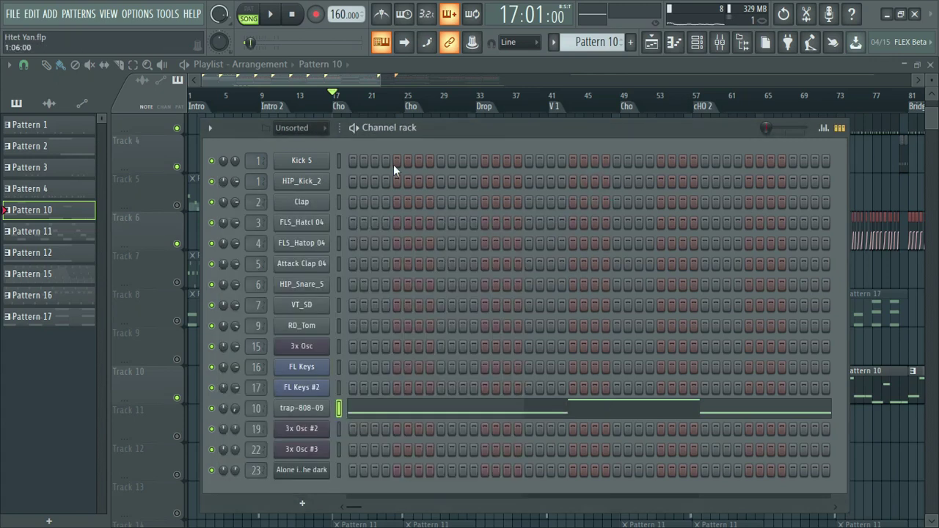
click(360, 132)
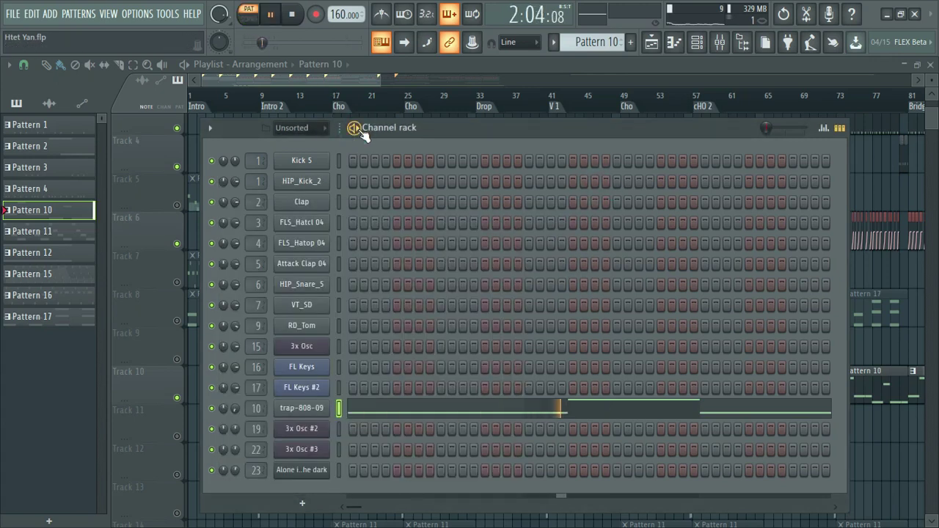
click(697, 42)
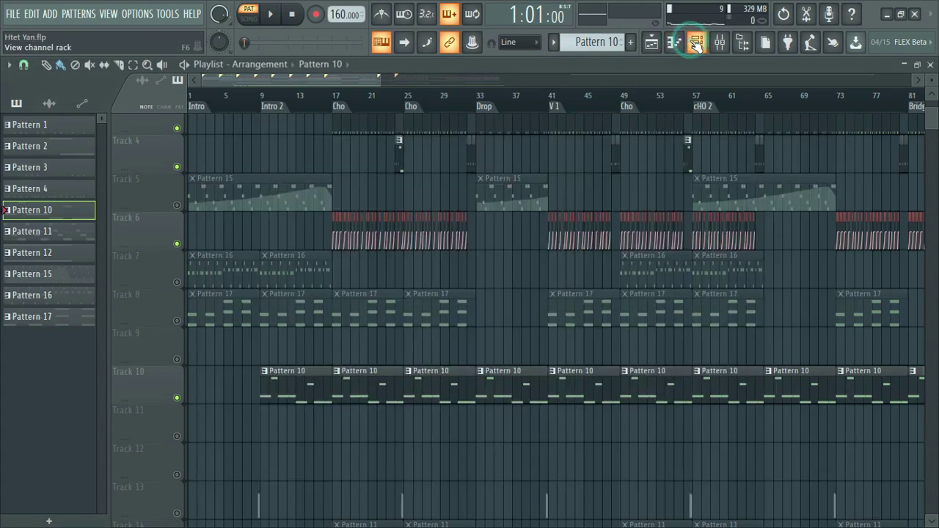
Step: Solo Track 10 and unmute the automation clips on Track 6
drag(334, 103, 345, 247)
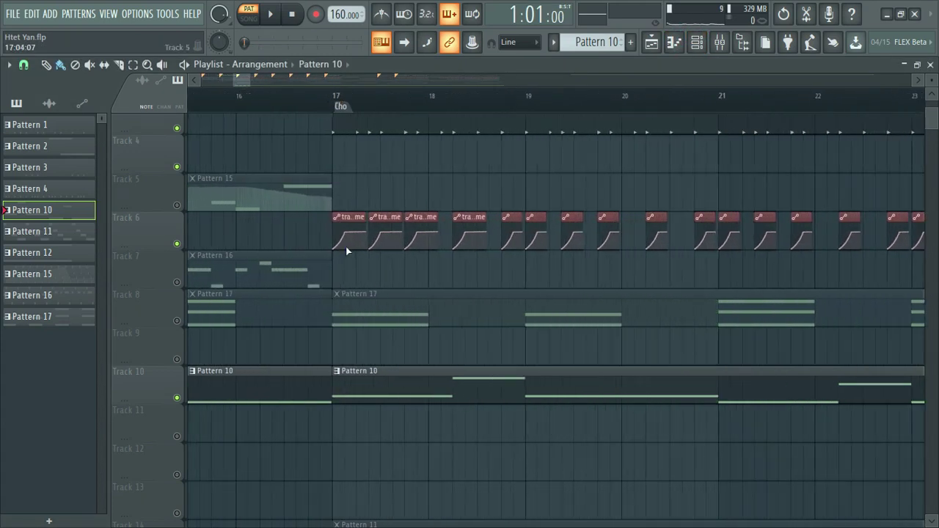
right_click(177, 398)
click(177, 244)
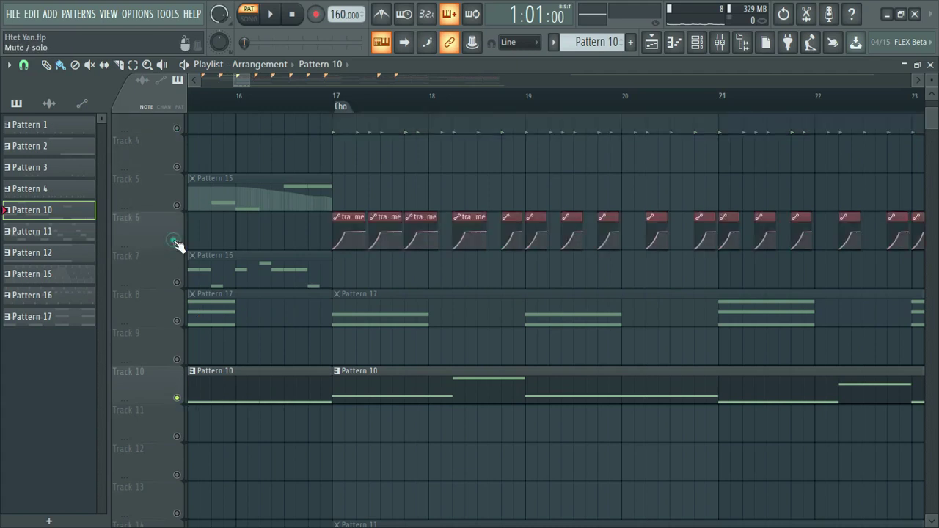
Step: Play the song from bar 13 to hear the Pattern 10 bass before the first Cho section
scroll(355, 114, down, 5)
click(231, 110)
key(space)
scroll(233, 112, down, 5)
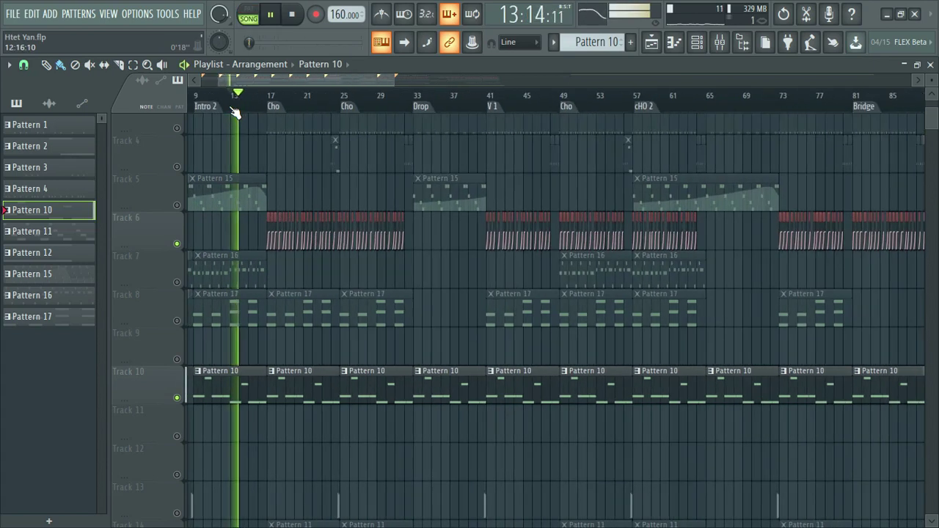
Step: Examine mixer track Insert 10 and its effect slots during playback, stop the song, and close the mixer
click(720, 42)
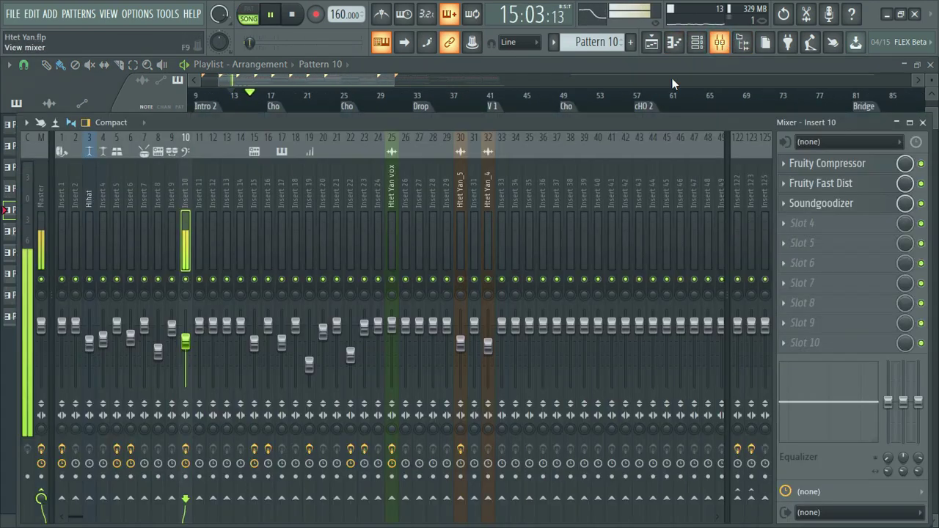
click(199, 196)
click(185, 202)
key(space)
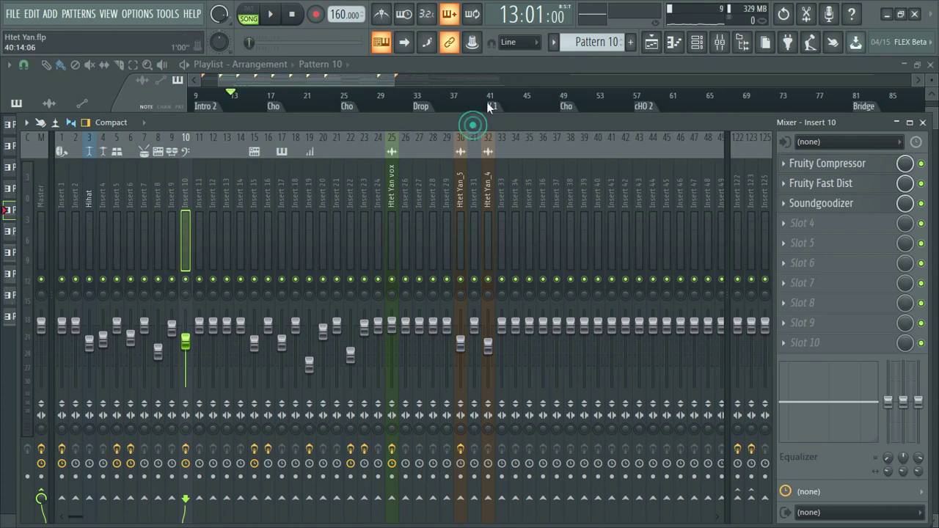
drag(474, 124, 468, 85)
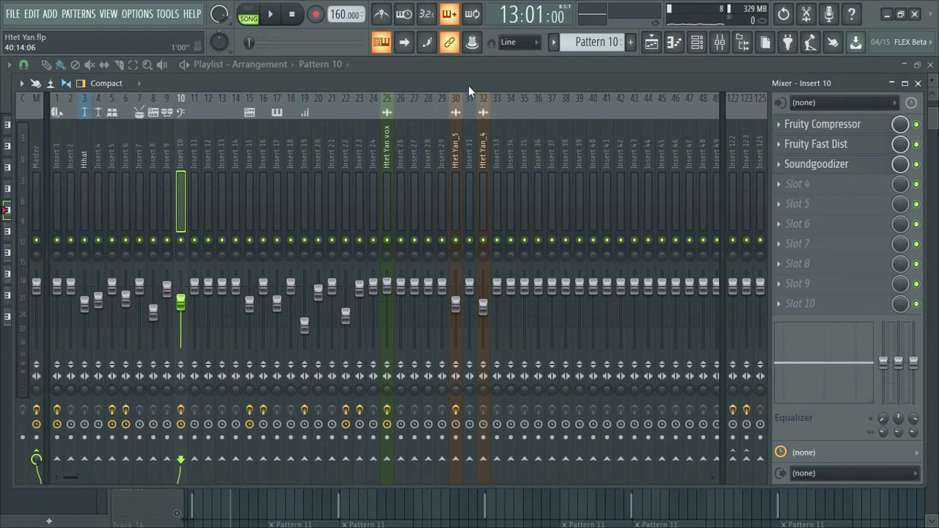
click(919, 84)
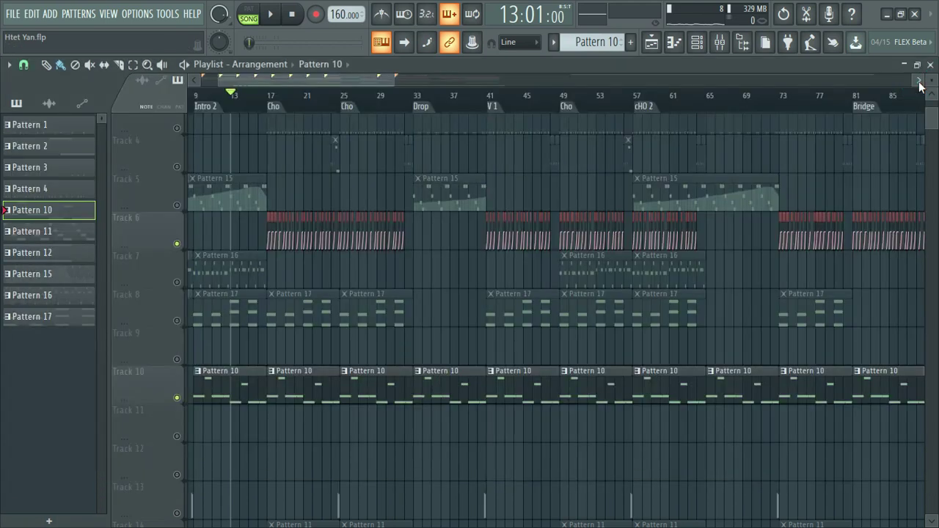
Step: Replay the bass briefly from bar 13 twice, stopping each time
key(space)
key(space)
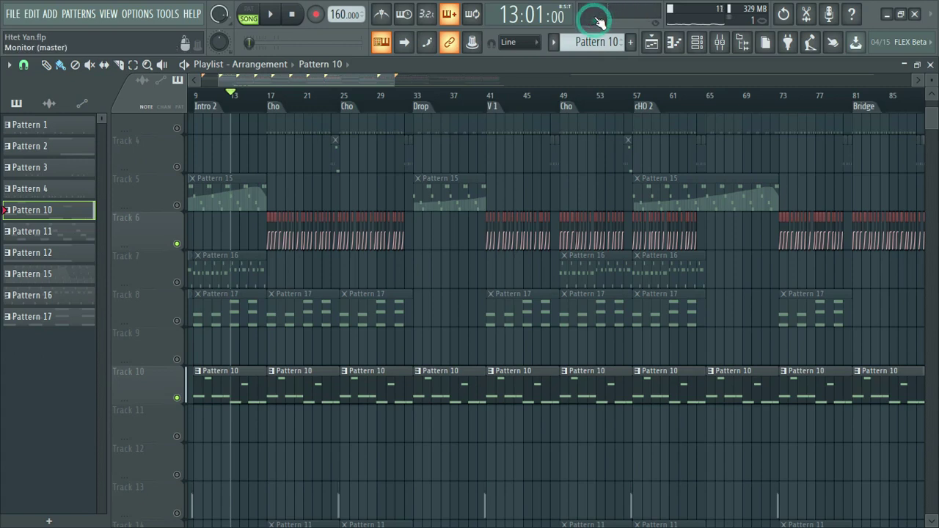
key(space)
key(space)
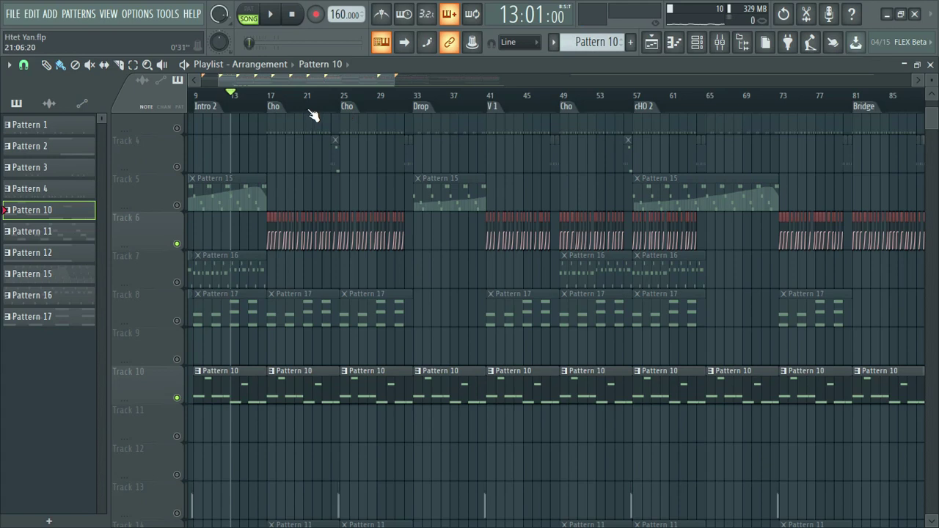
Step: Isolate Track 10 by soloing it again, and re-enable the Track 6 automation clips
scroll(312, 116, up, 5)
scroll(222, 104, up, 2)
scroll(239, 102, down, 2)
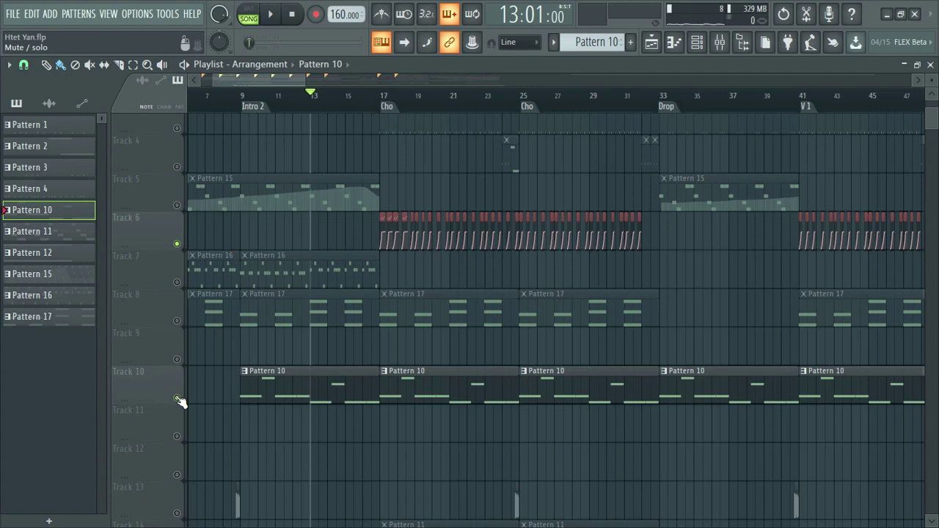
right_click(178, 400)
right_click(178, 400)
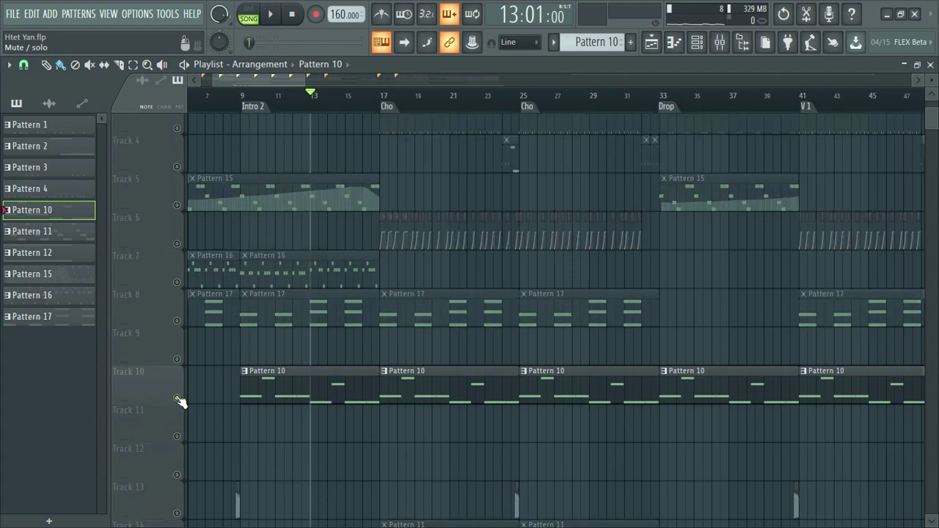
click(178, 243)
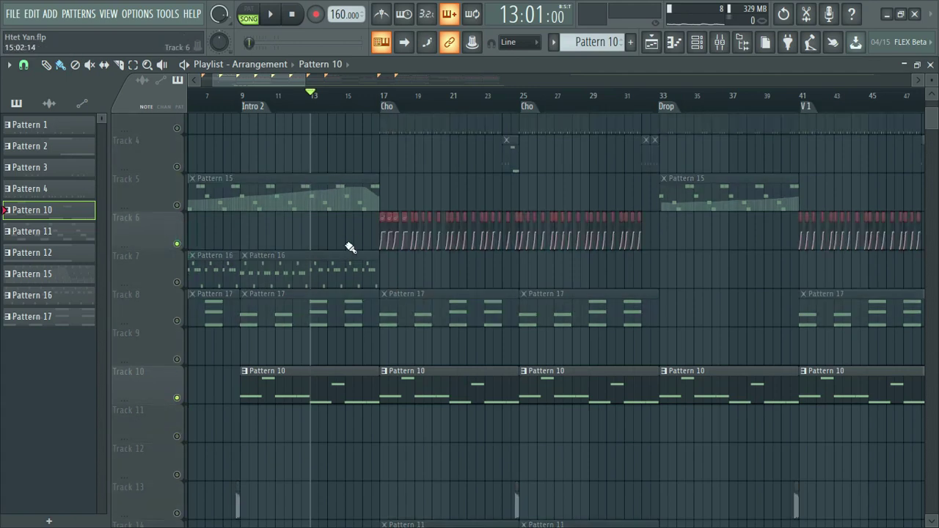
Step: Play the bass from bar 17 while watching the trap-808-09 channel's volume knob, and stop playback
click(387, 98)
key(space)
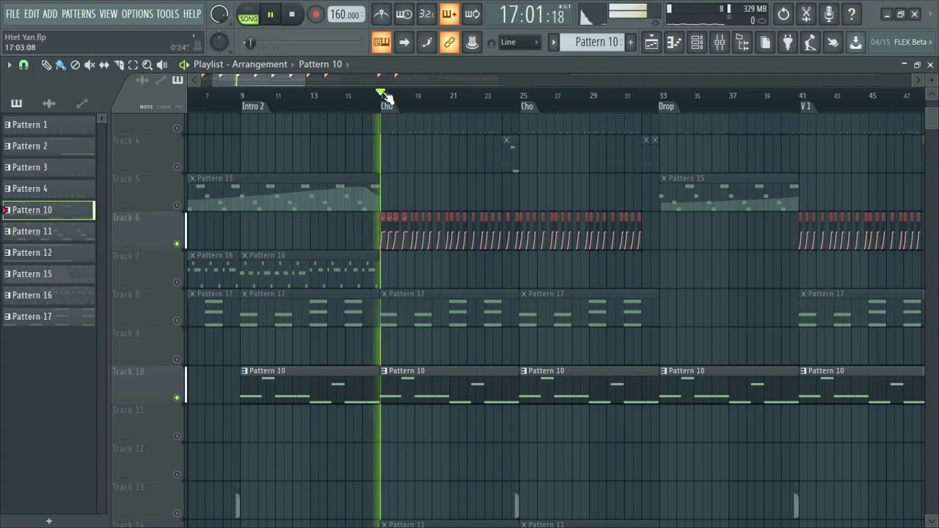
scroll(387, 98, up, 4)
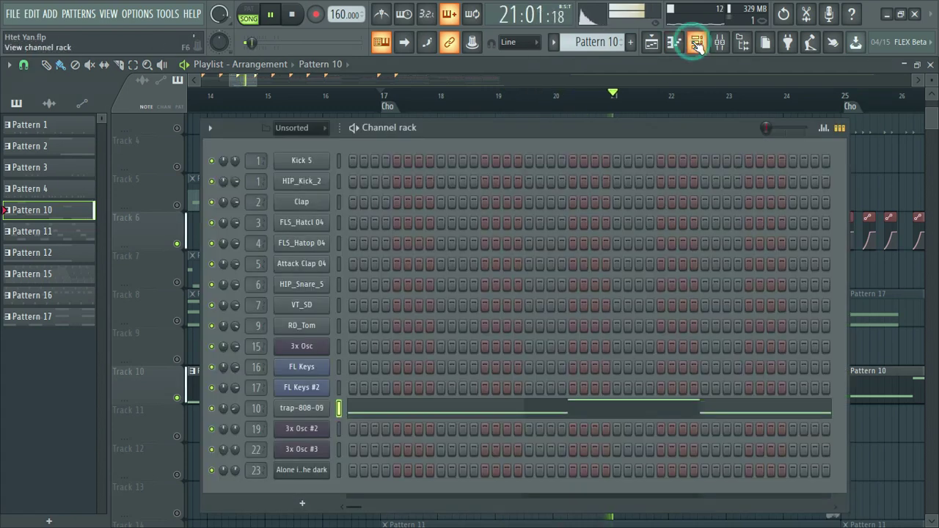
click(698, 42)
click(304, 410)
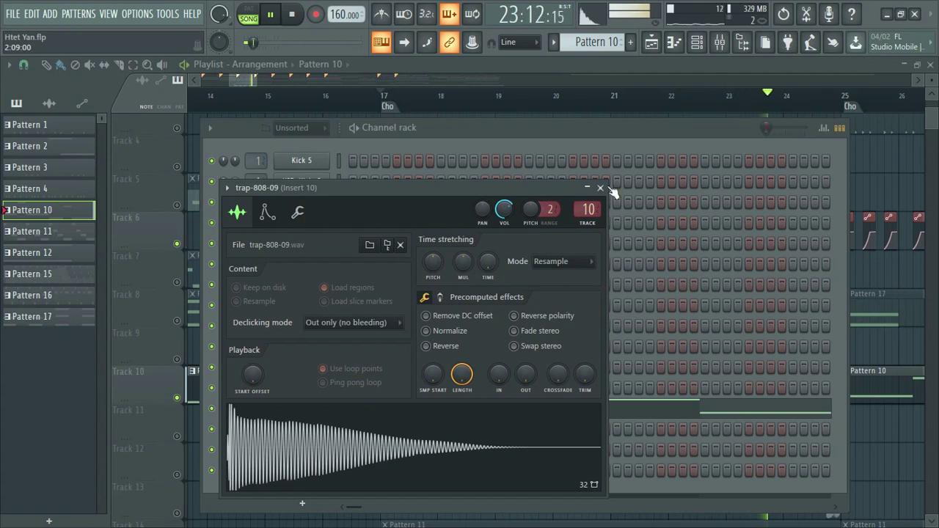
drag(540, 188, 469, 204)
key(space)
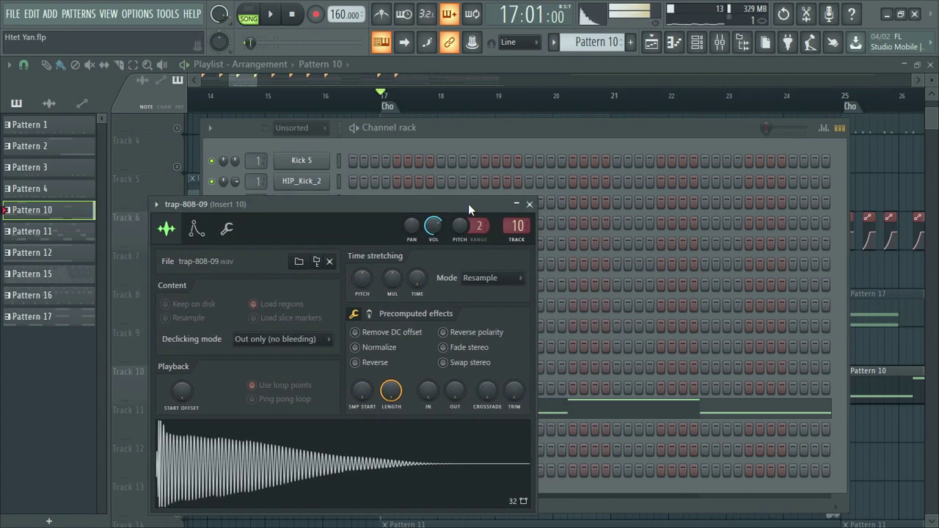
Step: Close the channel rack and sampler, and unmute Track 3 to hear the Pattern 1 drums with the bass
click(695, 44)
click(696, 44)
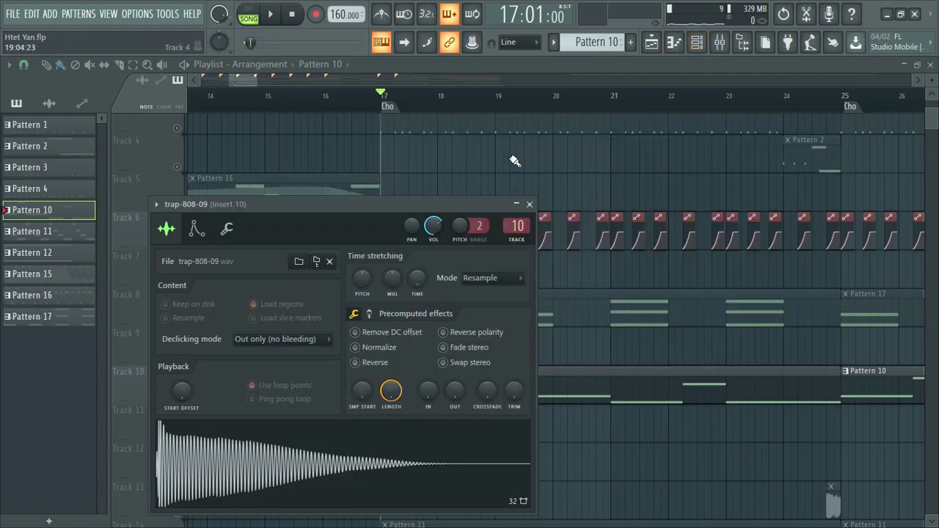
scroll(437, 164, up, 2)
drag(388, 213, 331, 329)
click(176, 211)
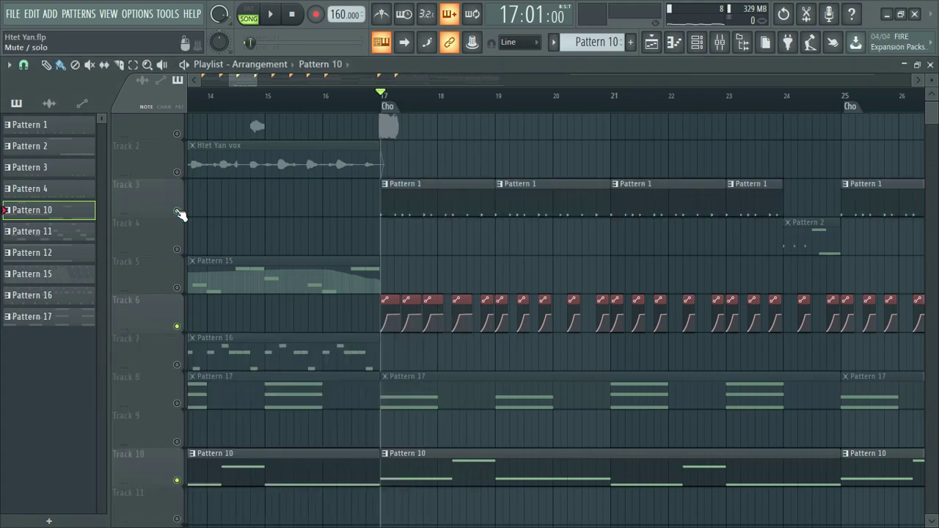
key(space)
key(space)
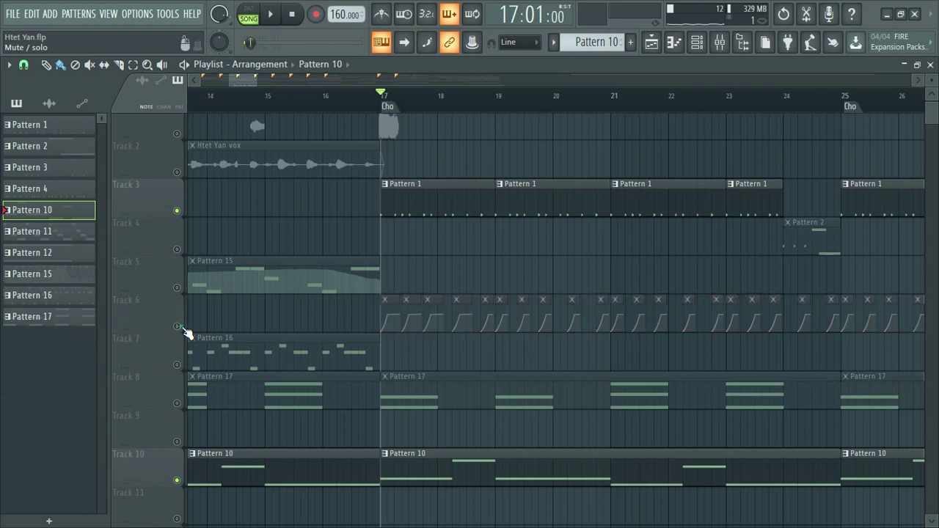
Step: Listen from bar 17 with the Track 6 volume automation muted, and unmute it again
click(183, 329)
key(space)
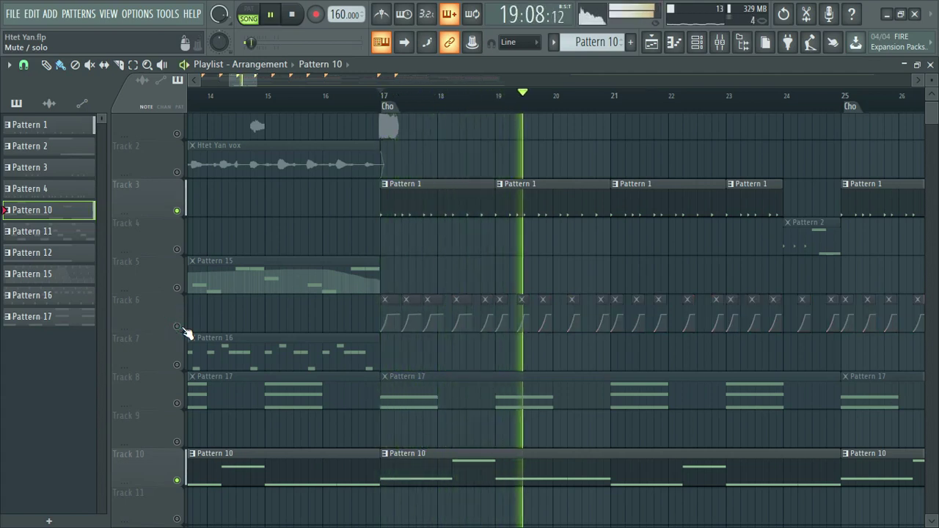
key(space)
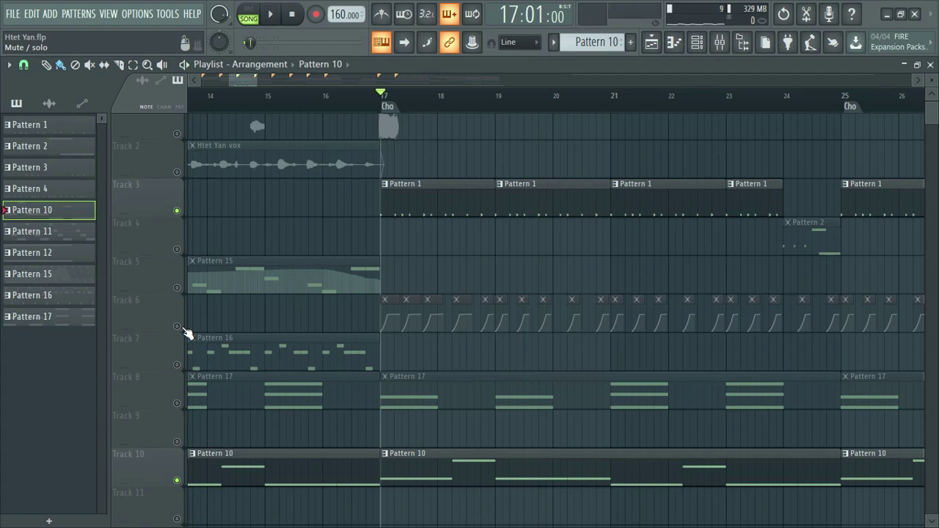
click(178, 327)
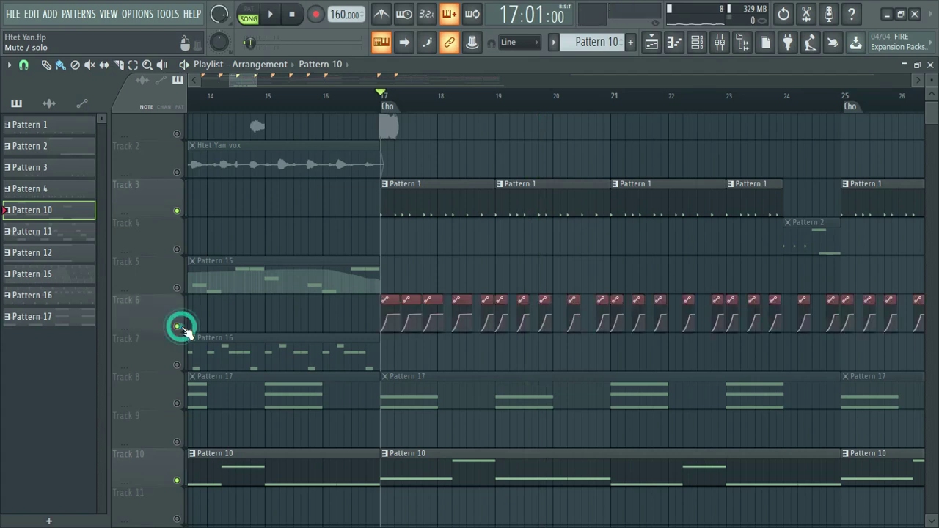
Step: Examine the trap-808 channel volume clips on Track 6 against the Pattern 1 drums while playing from bar 17
drag(383, 98, 387, 238)
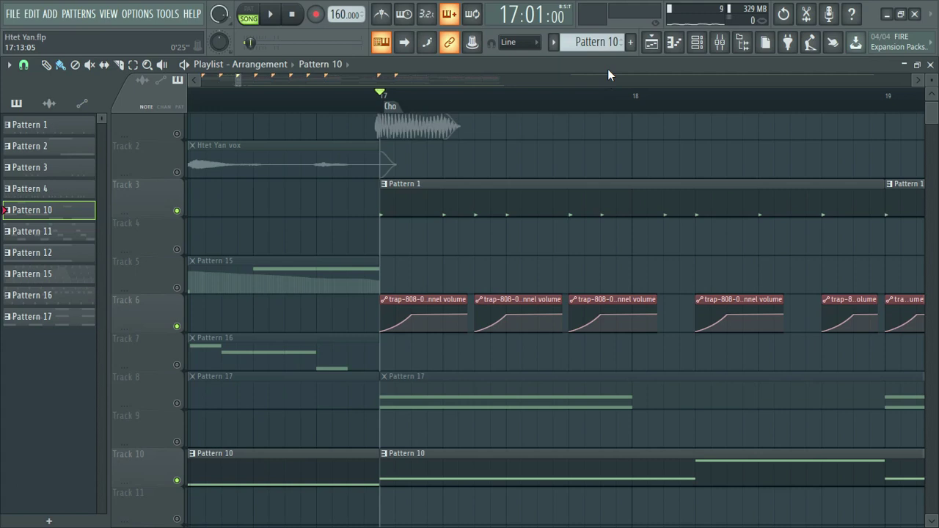
key(space)
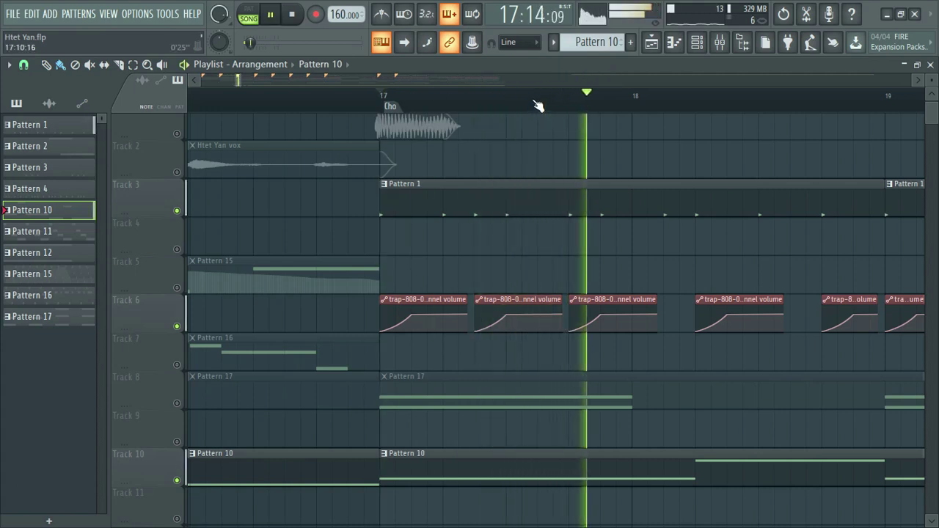
scroll(537, 105, down, 5)
scroll(538, 104, down, 5)
key(space)
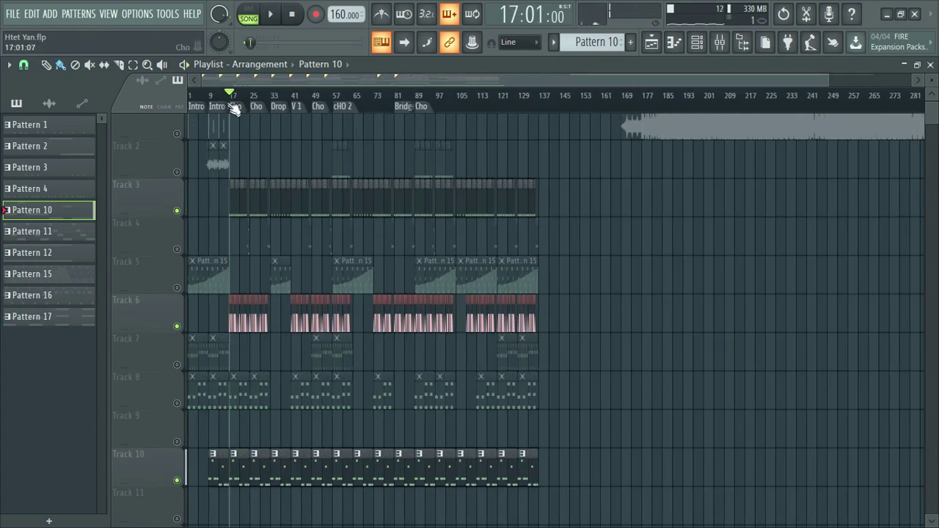
Step: Unmute Track 4 during playback from bar 17, listen through the Pattern 2 fill in bar 24, and stop
scroll(227, 103, up, 5)
key(space)
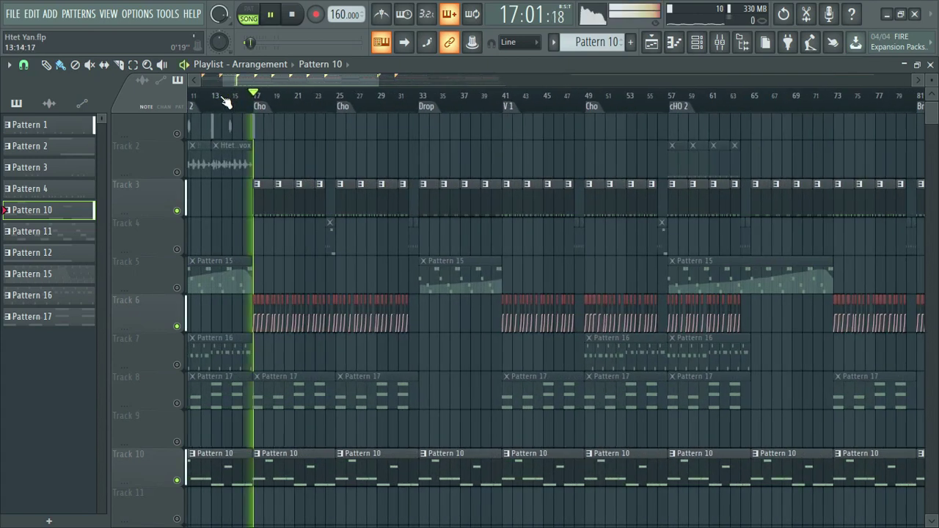
click(177, 250)
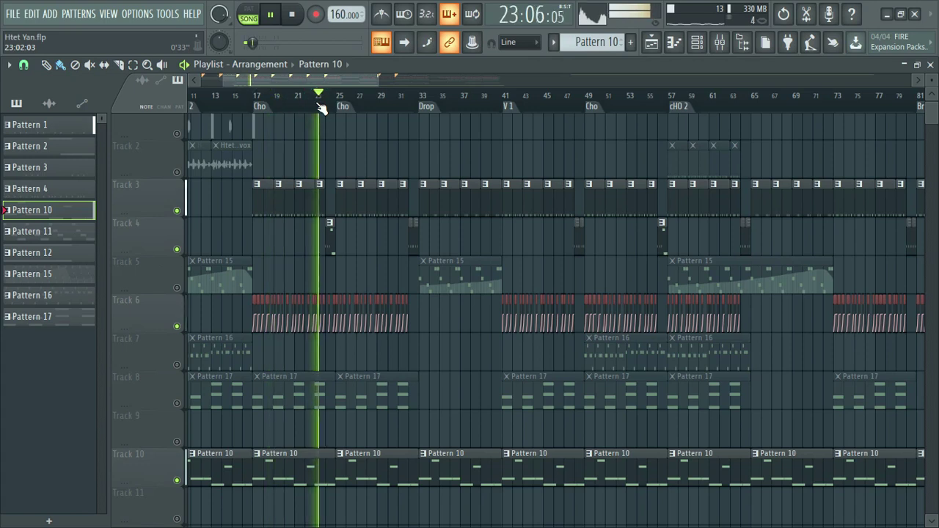
scroll(321, 109, up, 3)
scroll(321, 108, up, 1)
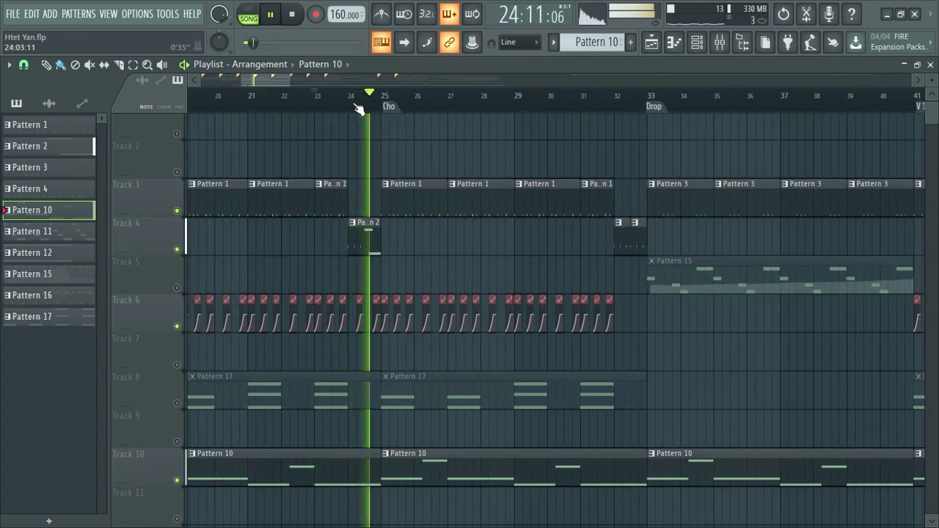
scroll(358, 109, down, 4)
key(space)
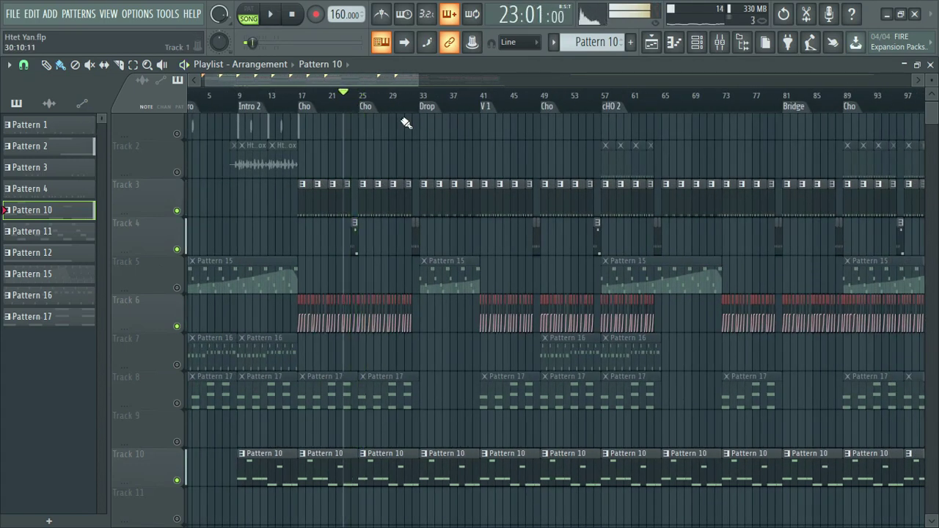
Step: Unmute Track 8 with the Pattern 17 chords and play the arrangement from bar 17
scroll(389, 266, down, 5)
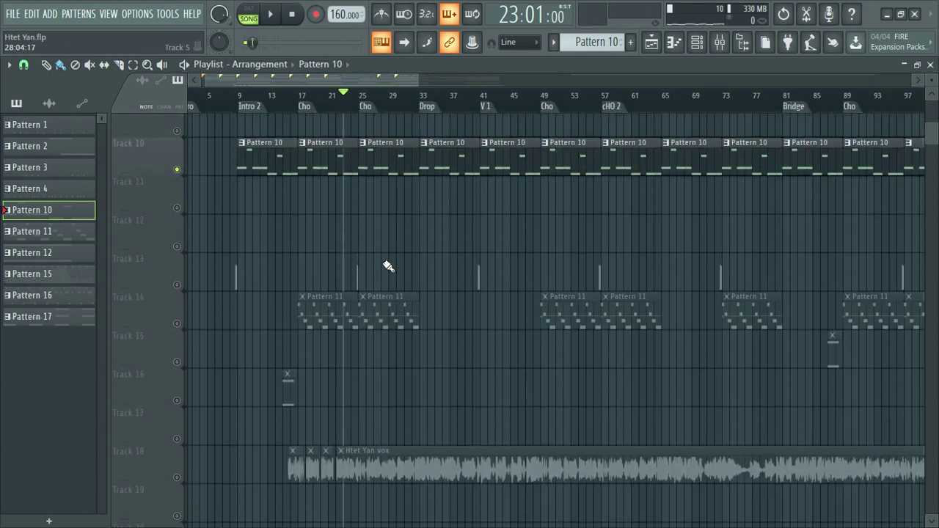
scroll(389, 266, up, 3)
scroll(389, 266, up, 3)
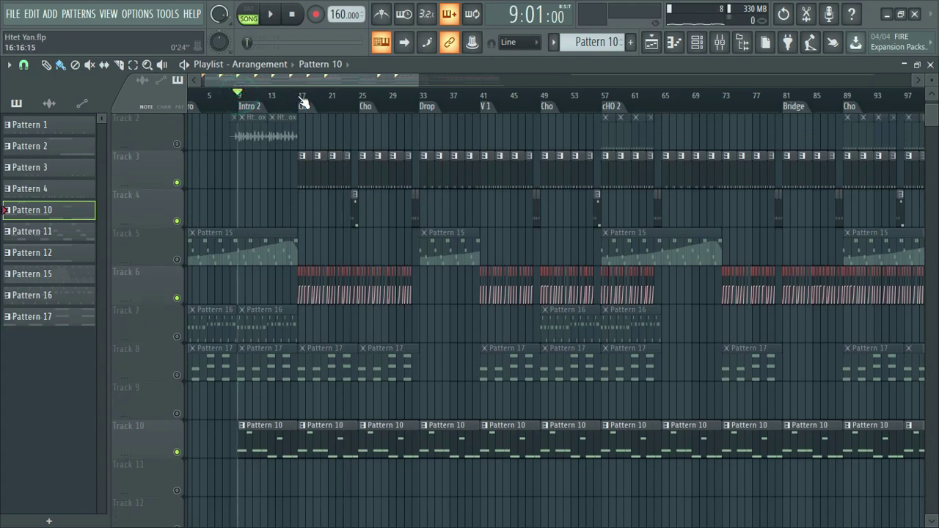
click(176, 375)
key(space)
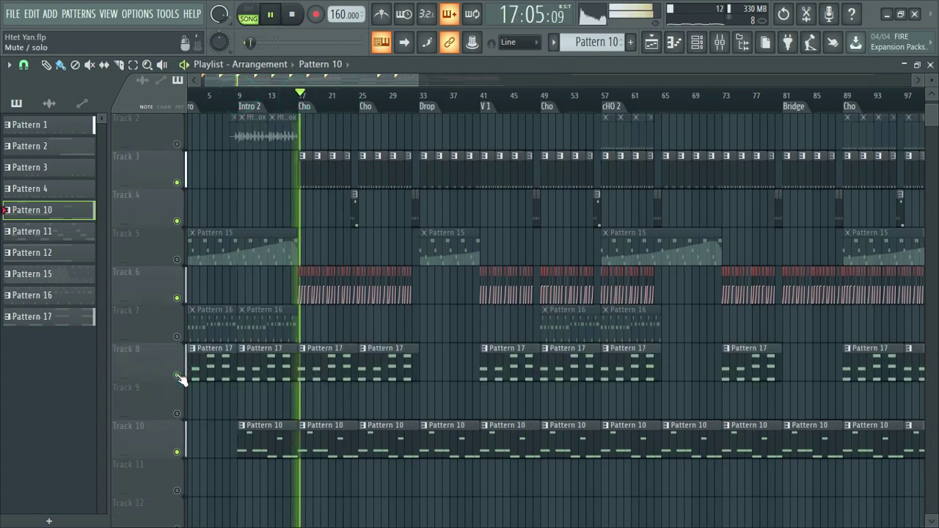
scroll(328, 314, down, 2)
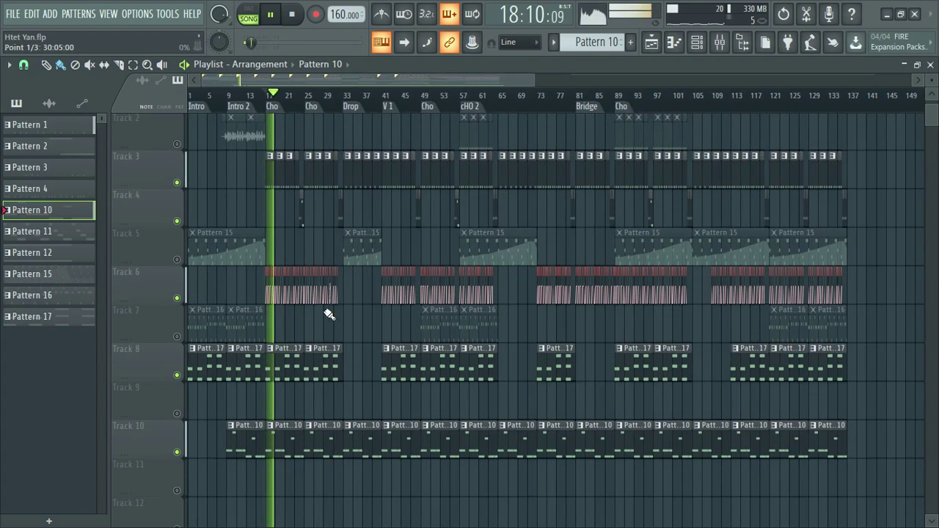
Step: Examine the chord notes of Pattern 17 in the FL Keys #2 piano roll during playback, and close it
double_click(287, 353)
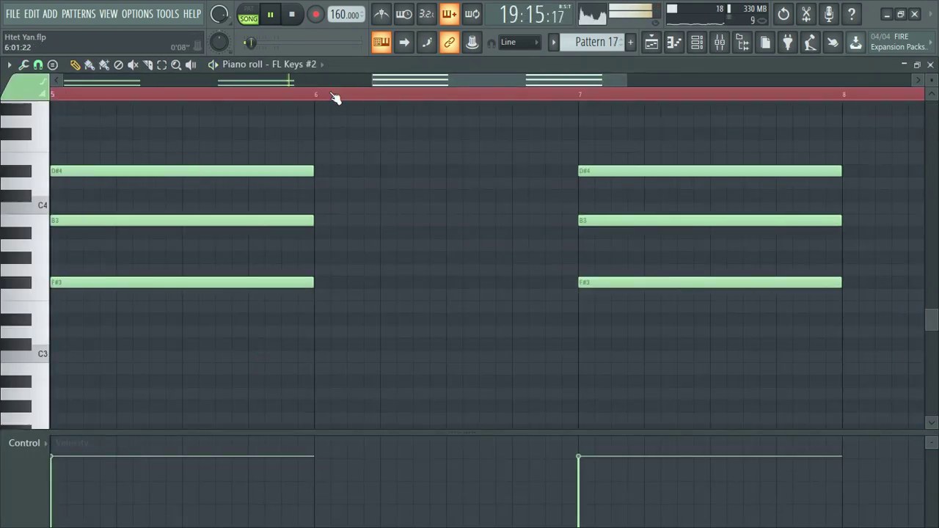
scroll(334, 98, down, 2)
key(space)
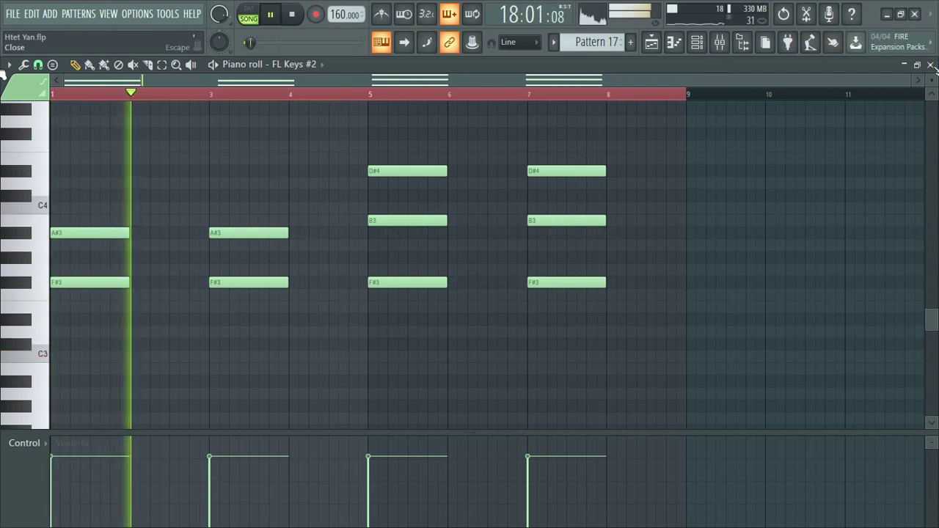
click(931, 66)
Step: Check the effect slots of Insert 17 in the mixer, close the mixer and stop playback
click(730, 50)
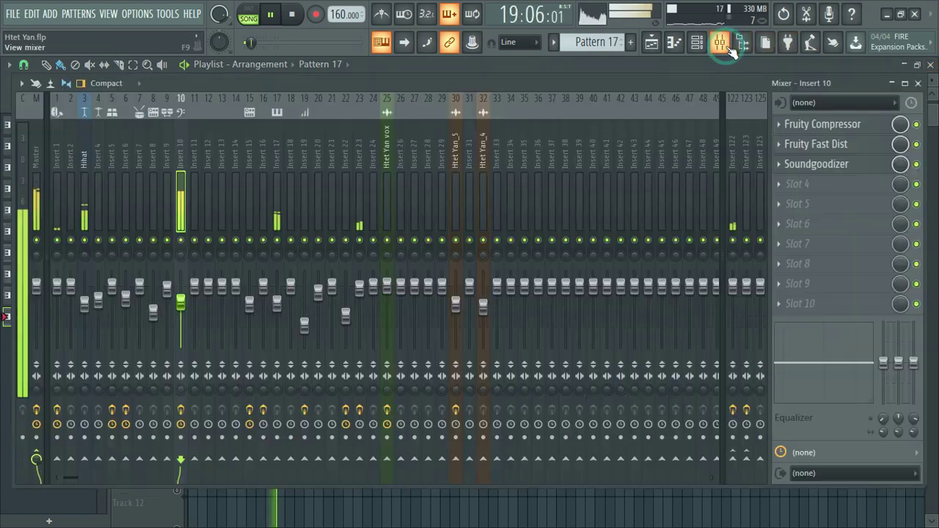
click(275, 164)
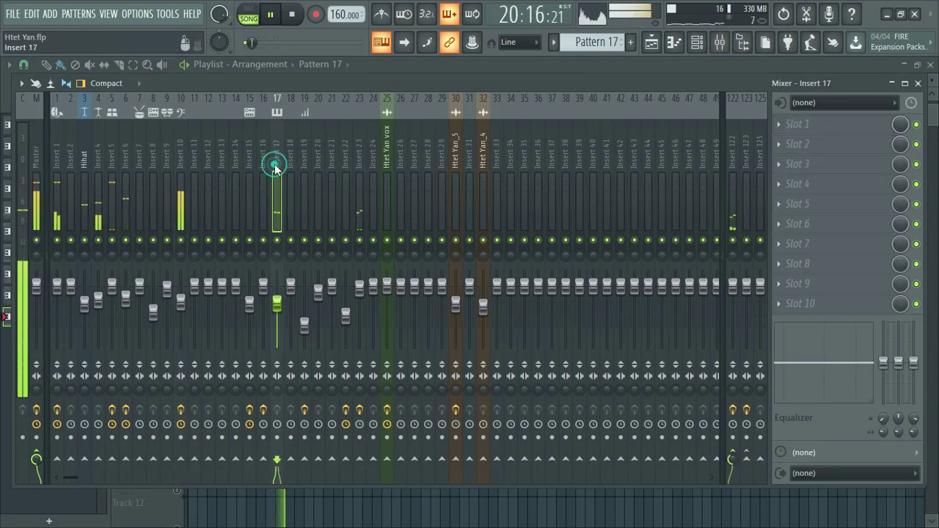
click(919, 85)
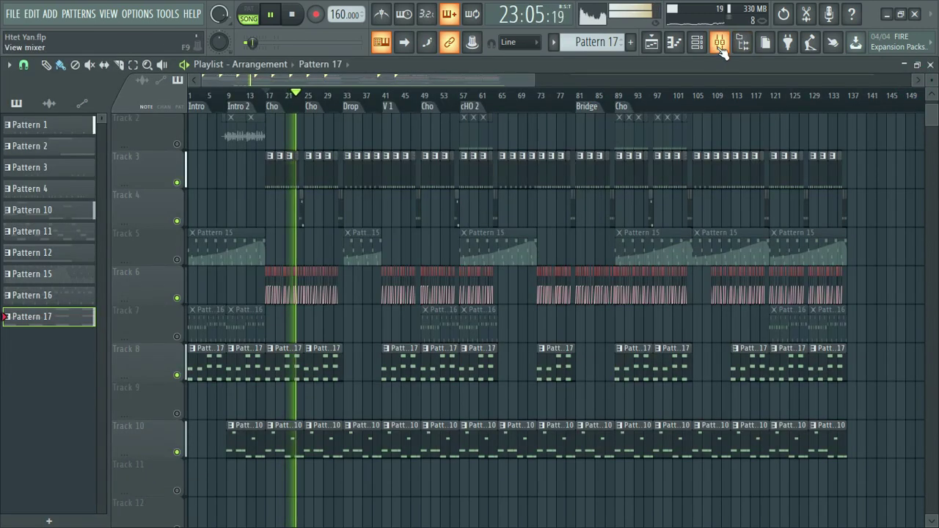
key(space)
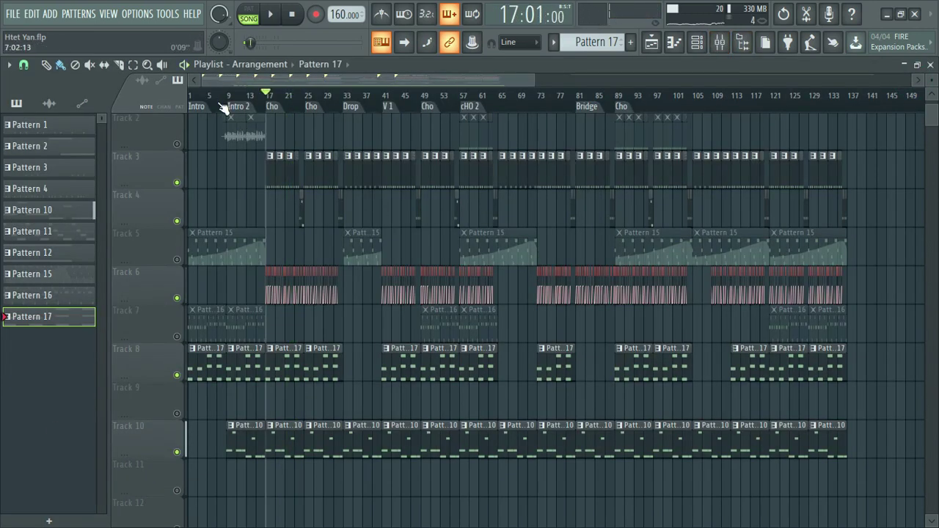
scroll(195, 105, up, 4)
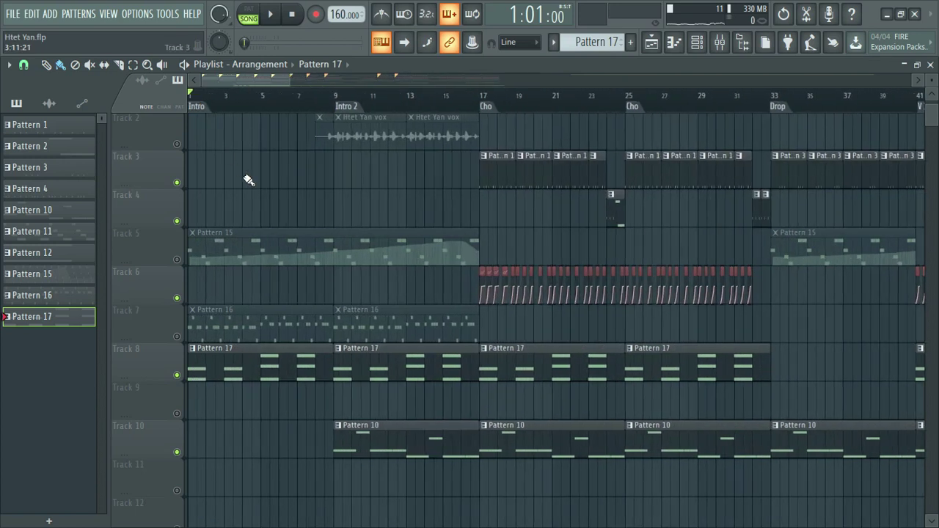
scroll(271, 228, up, 1)
click(177, 300)
key(space)
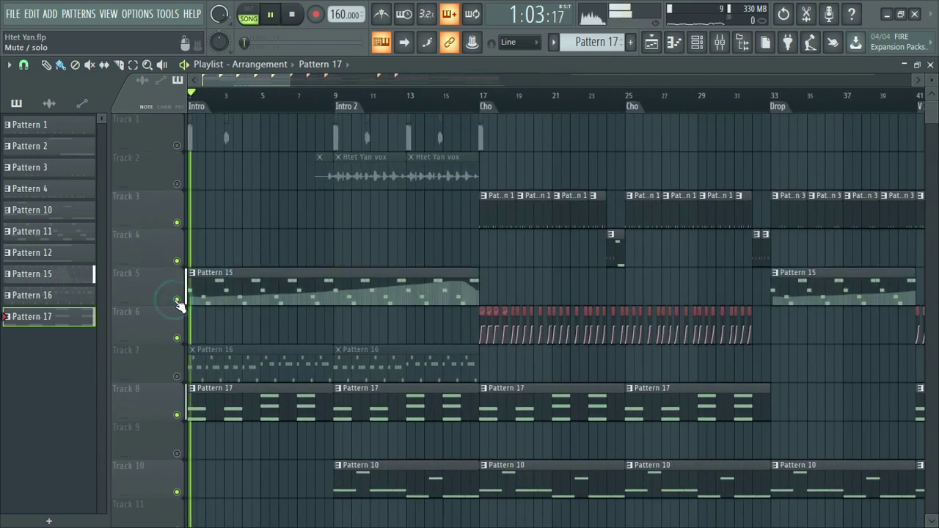
key(space)
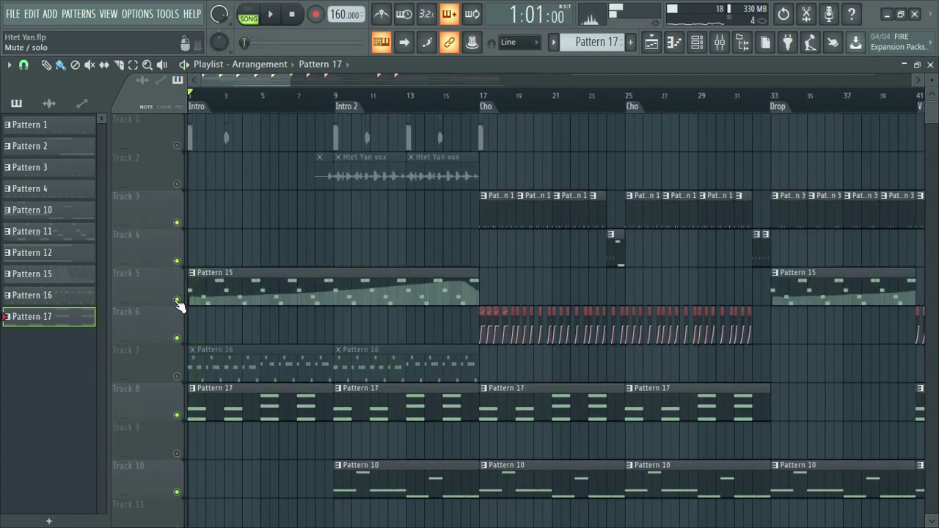
click(177, 301)
Step: Unmute Track 7 and examine the Pattern 16 melody notes in the FL Keys piano roll while playing from bar 1
click(176, 377)
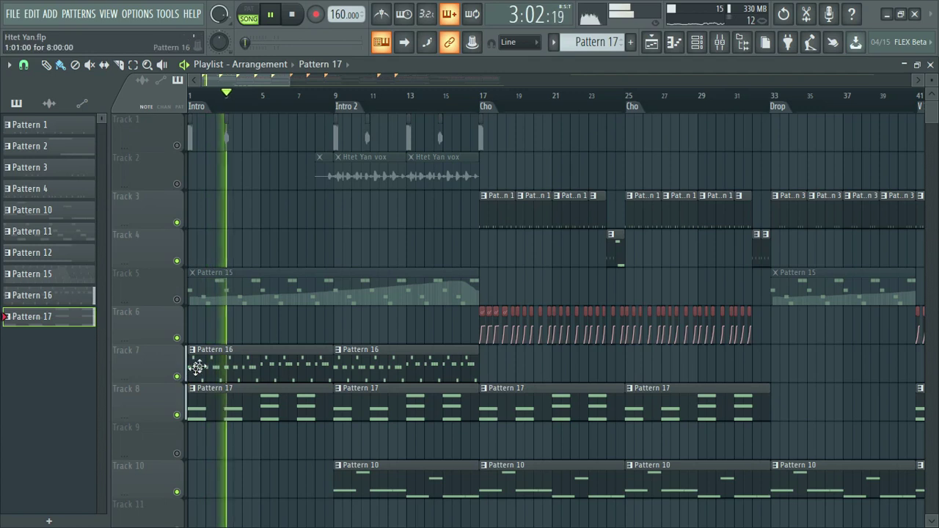
click(225, 357)
double_click(229, 361)
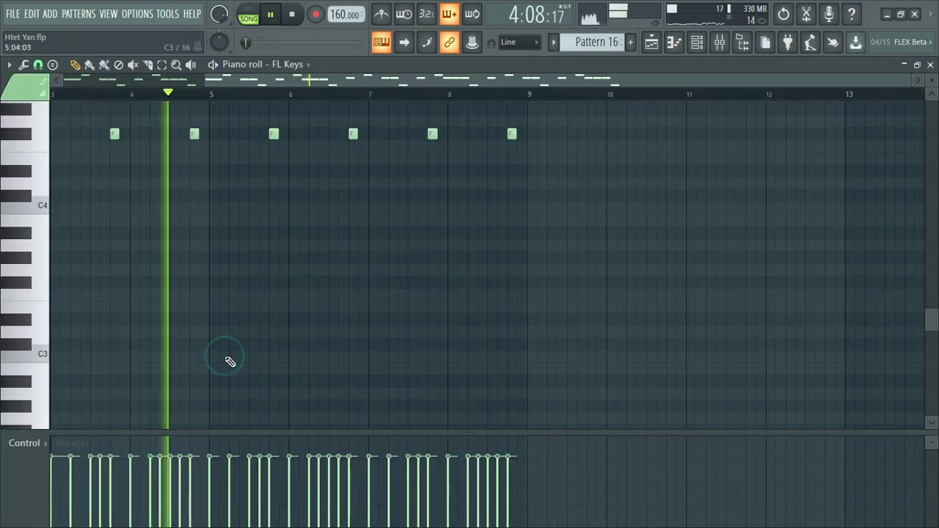
key(space)
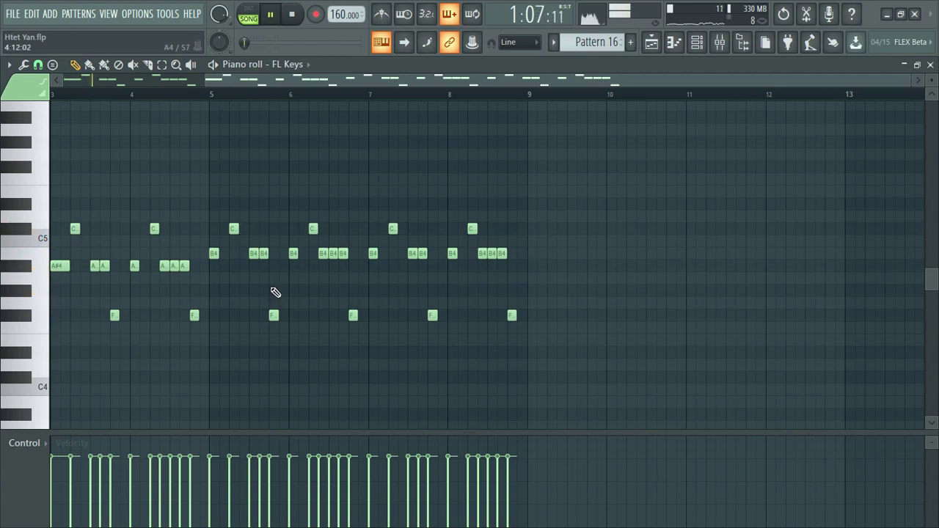
Step: Inspect the FL Keys instrument and its Roto Organ preset, and close it together with the channel rack and piano roll
click(698, 42)
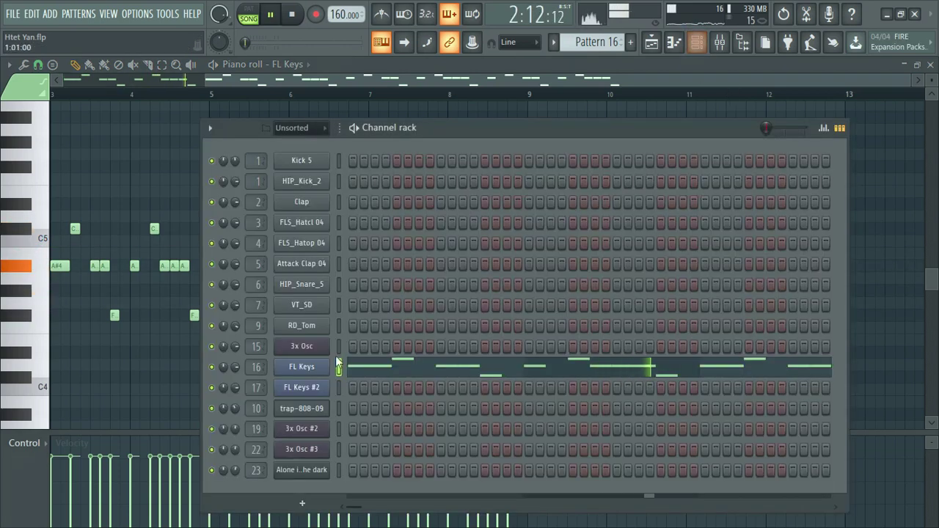
click(302, 367)
key(space)
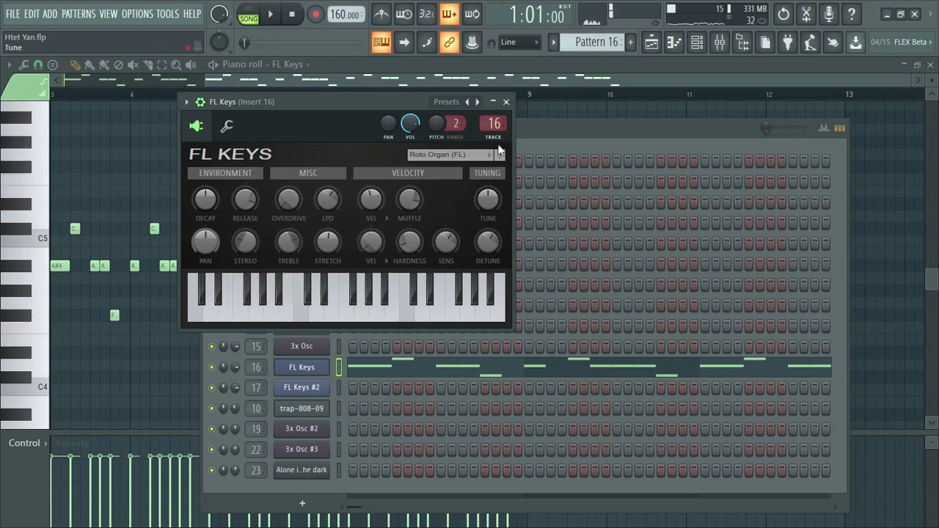
click(506, 102)
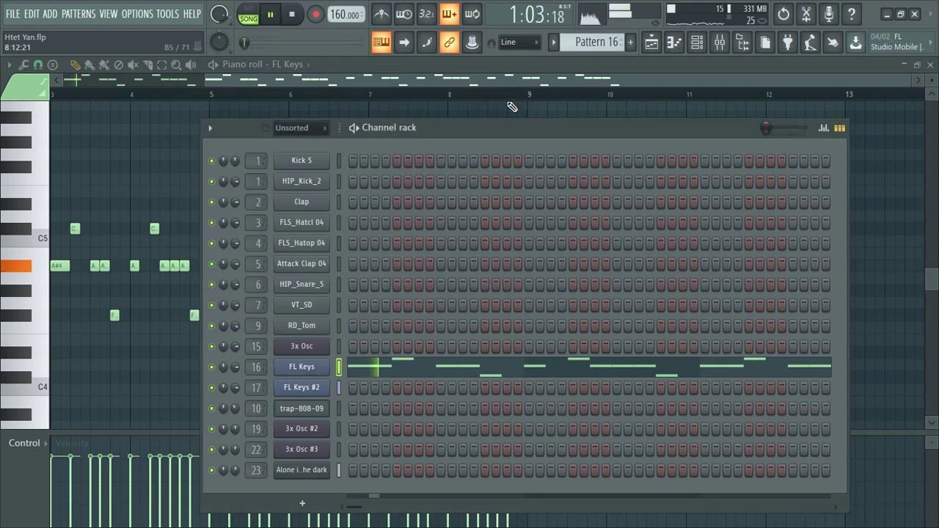
click(698, 42)
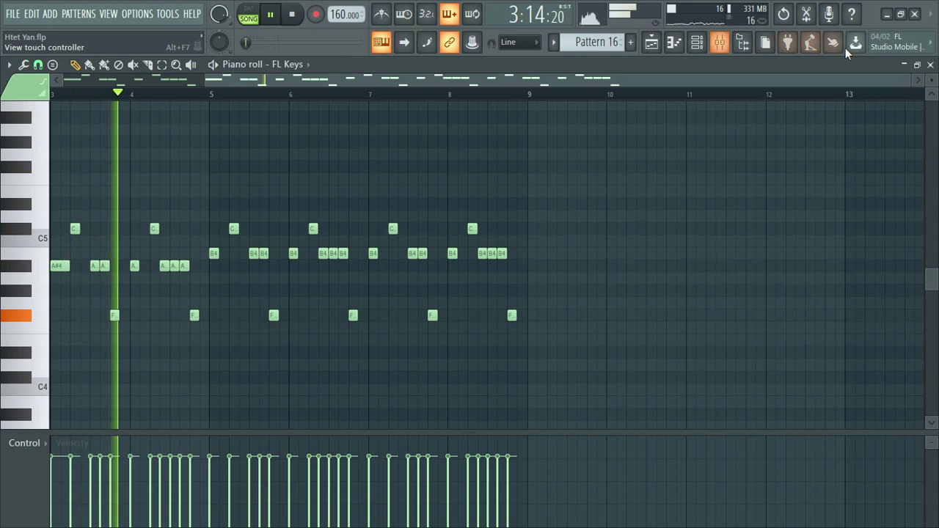
click(931, 65)
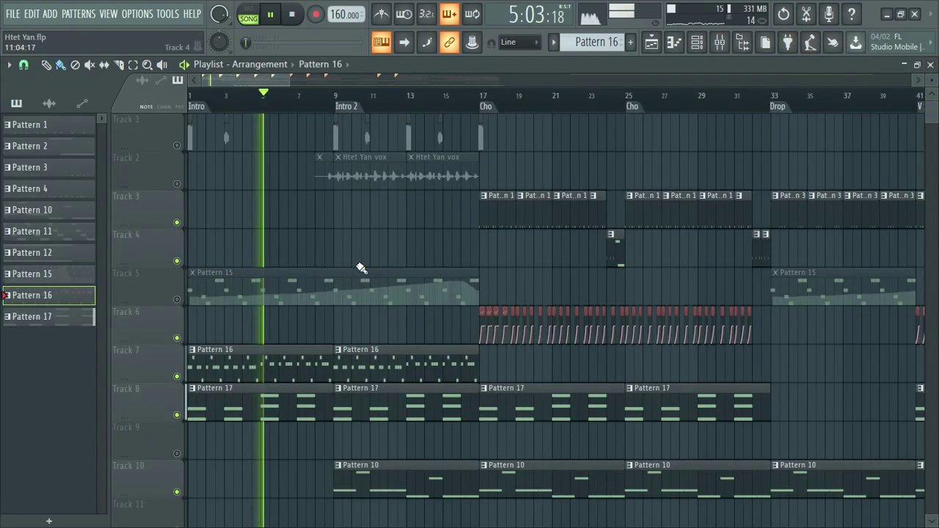
Step: Listen from bar 9 at Intro 2 to hear the Pattern 10 bass with the melody and chords, and stop
scroll(289, 298, down, 4)
click(334, 96)
scroll(335, 259, up, 2)
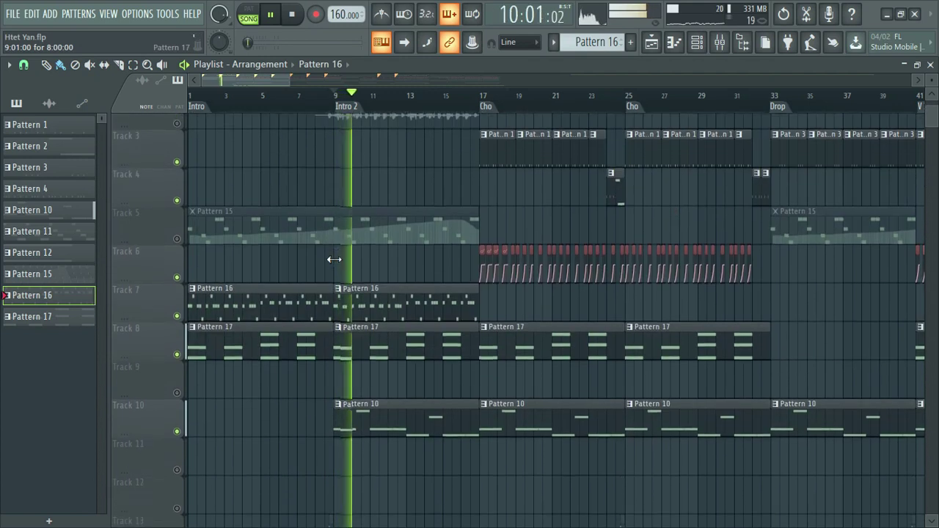
scroll(336, 260, up, 1)
key(space)
Step: Unmute Track 5 and listen to Pattern 15 with the other intro parts from bar 1 into Intro 2, and stop
click(177, 299)
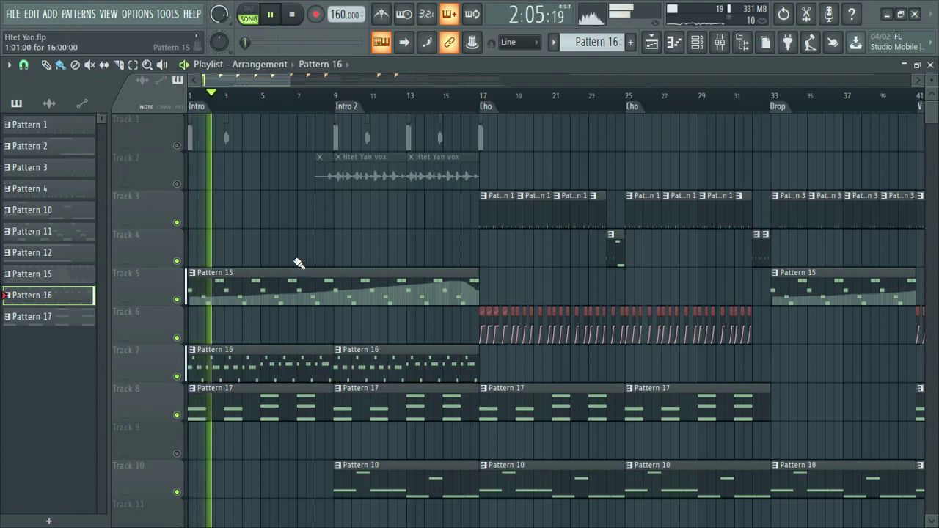
scroll(219, 111, up, 4)
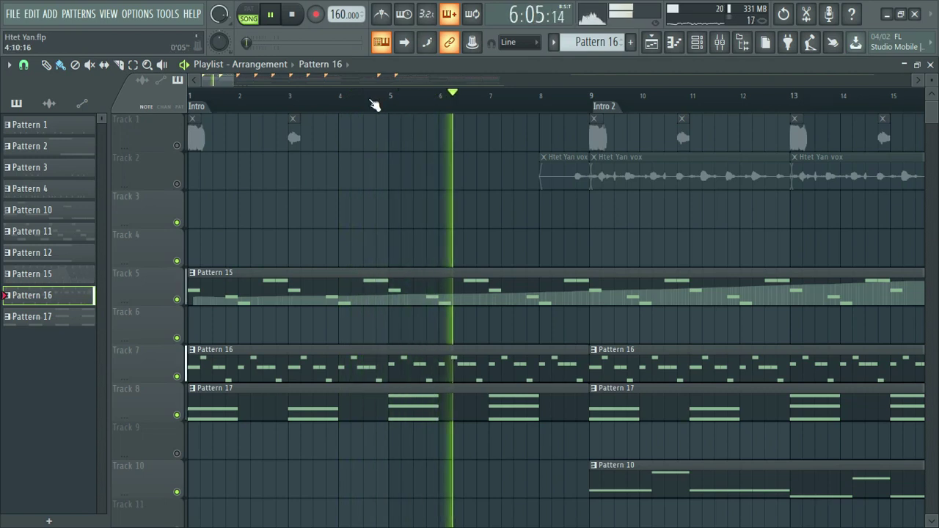
scroll(375, 105, down, 2)
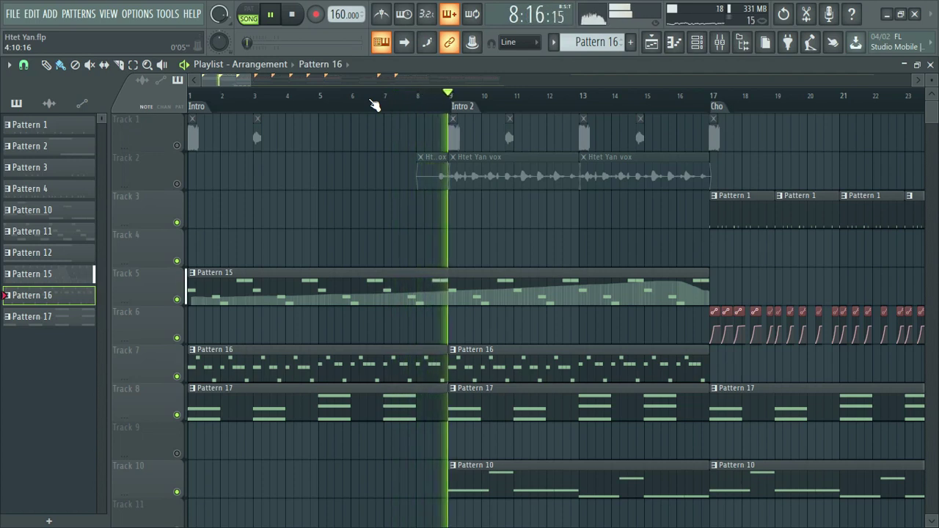
key(space)
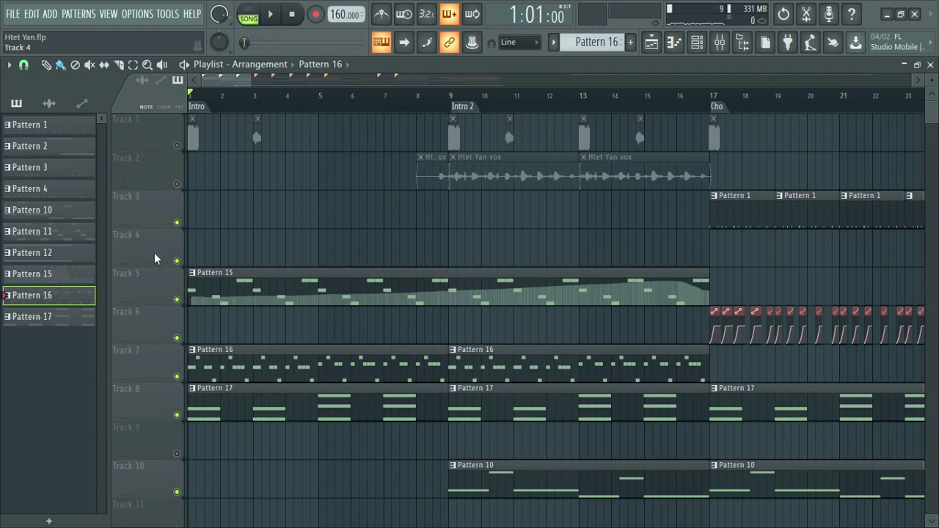
Step: Solo Track 5 and open the 3x Osc instrument used by Pattern 15 to audition it on its keyboard
right_click(176, 300)
click(252, 273)
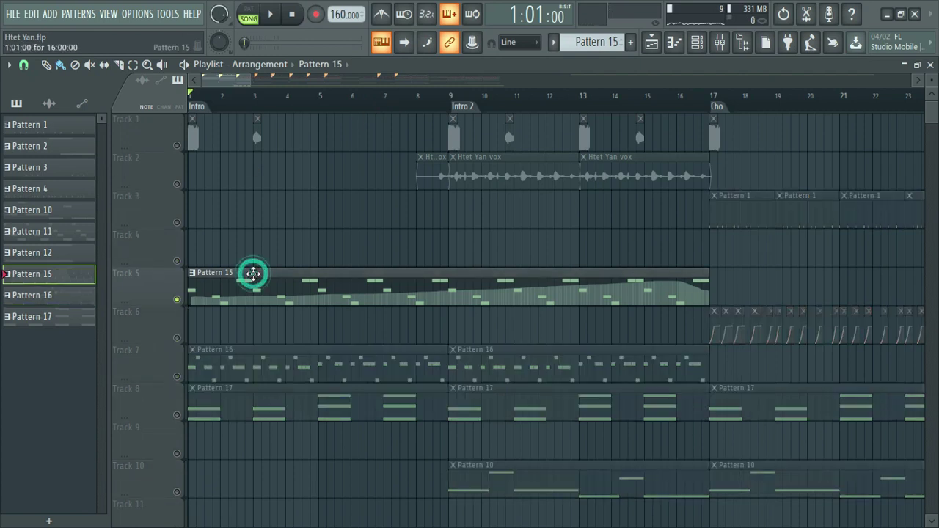
click(697, 44)
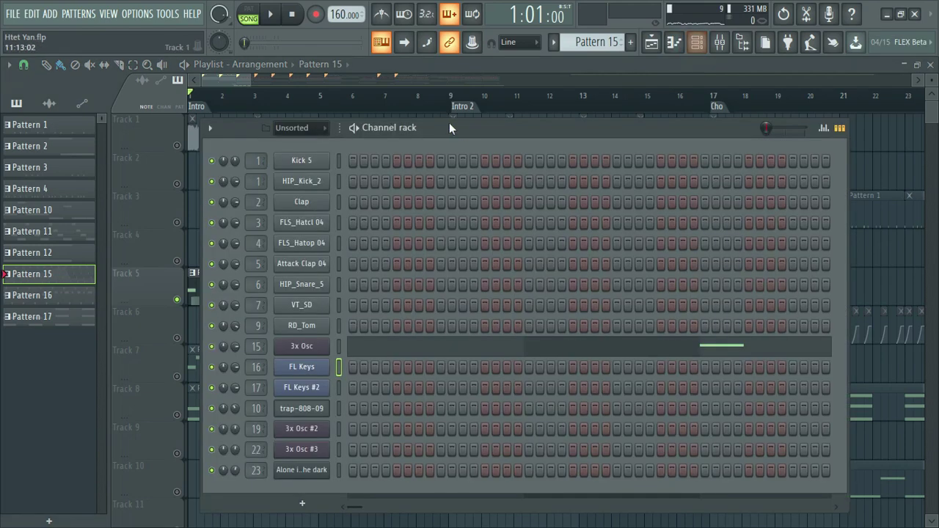
drag(445, 127, 469, 87)
click(351, 308)
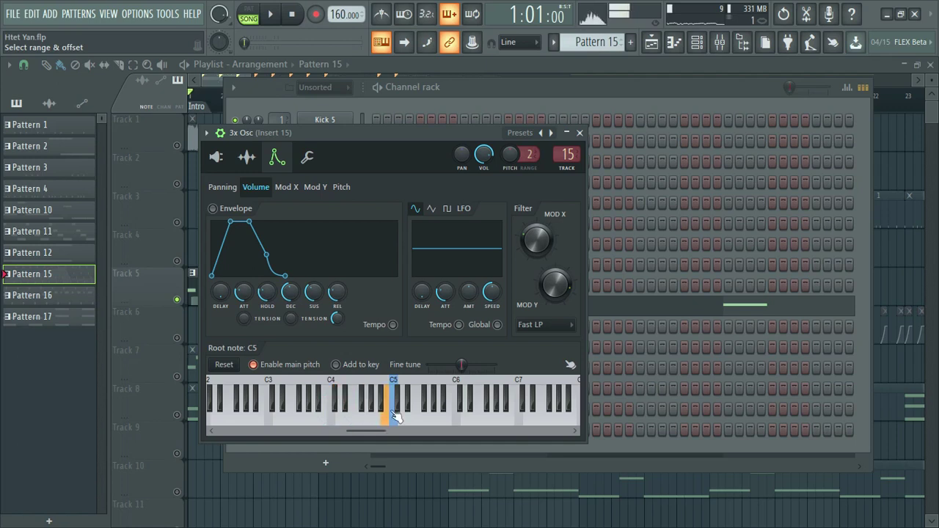
click(445, 408)
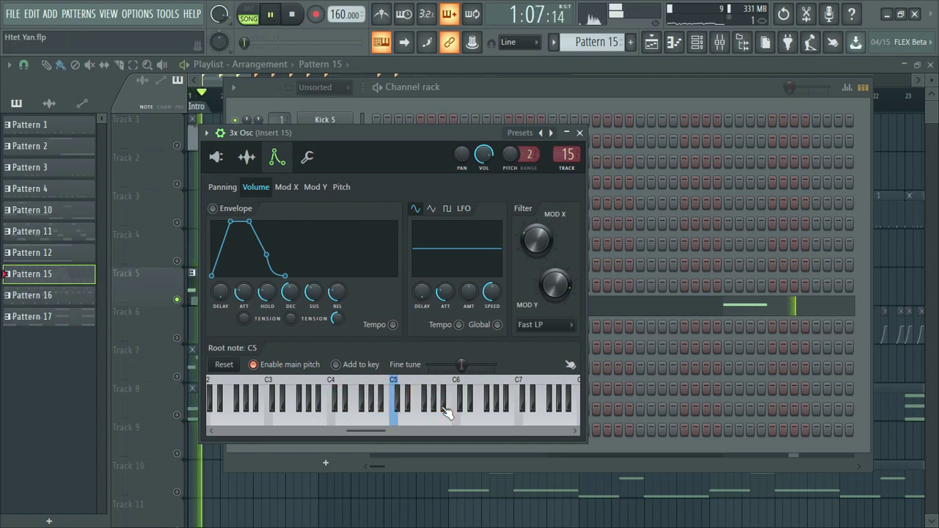
Step: Open the 3x Osc notes of Pattern 15 in the piano roll, listen from bar 1, and stop
click(636, 303)
key(space)
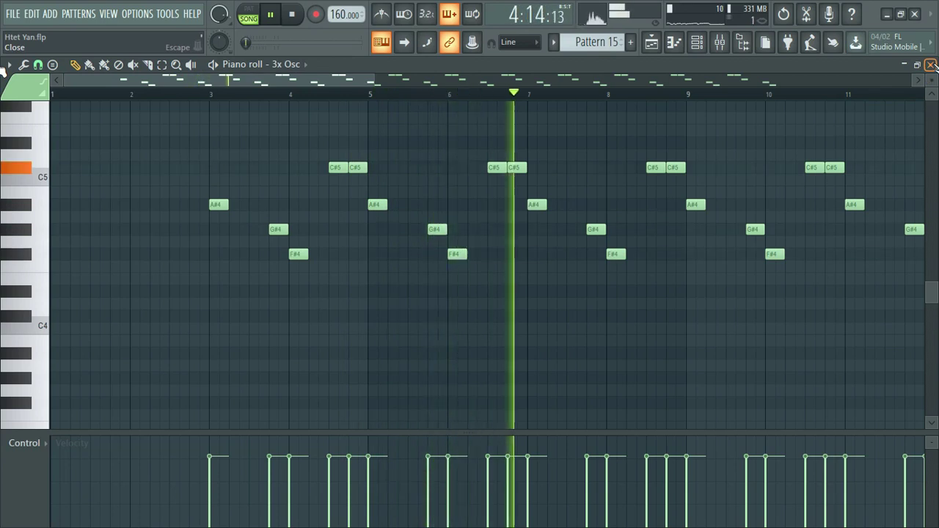
key(space)
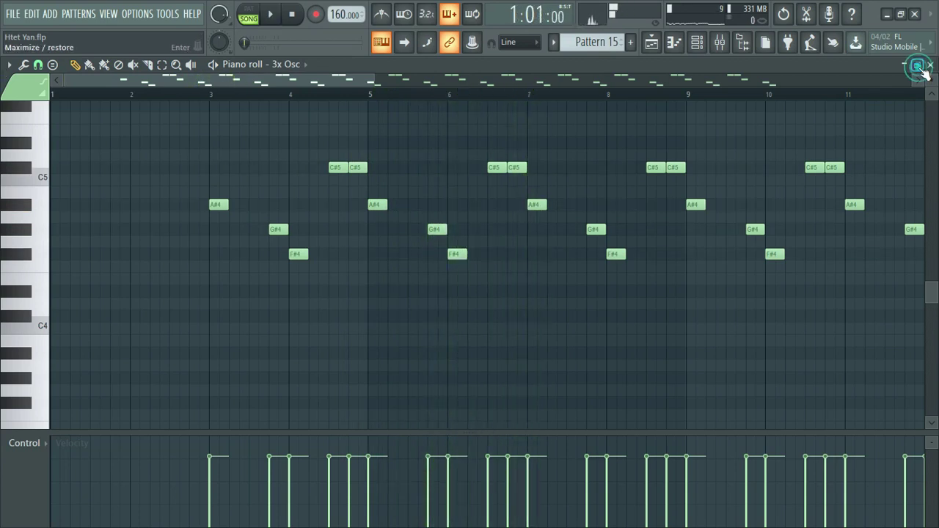
Step: Restore the piano roll to a floating window and arrange it side by side with the 3x Osc window
click(918, 66)
drag(665, 117, 785, 148)
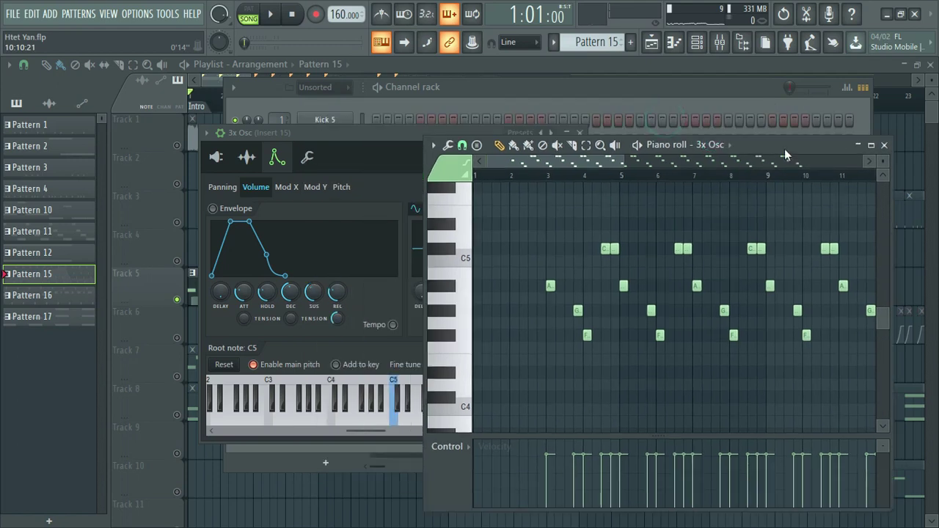
click(379, 136)
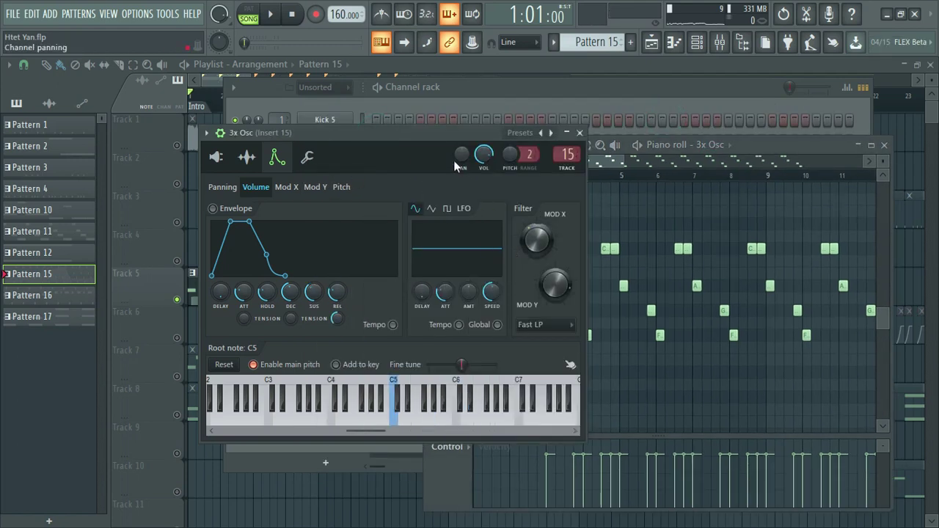
drag(414, 134, 279, 125)
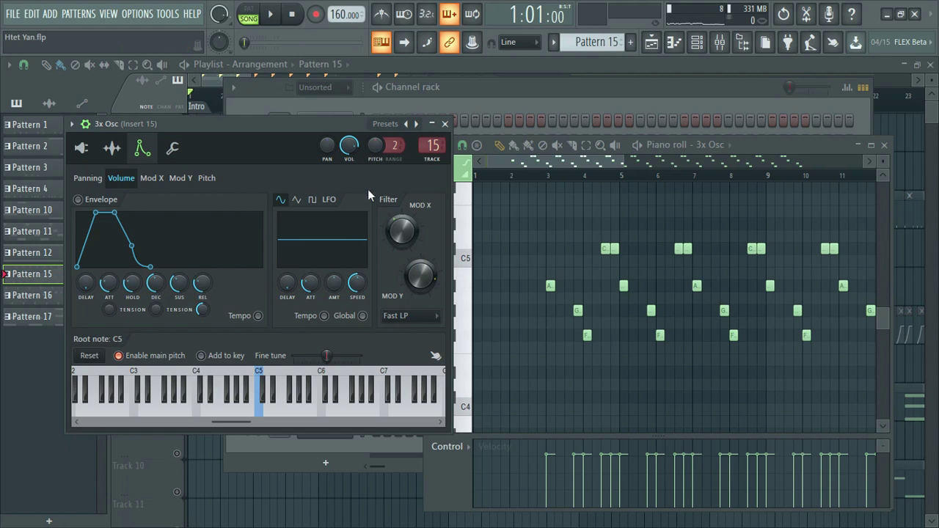
Step: Play the soloed Pattern 15 notes twice from bar 1 alongside the 3x Osc window, stopping after each pass
key(space)
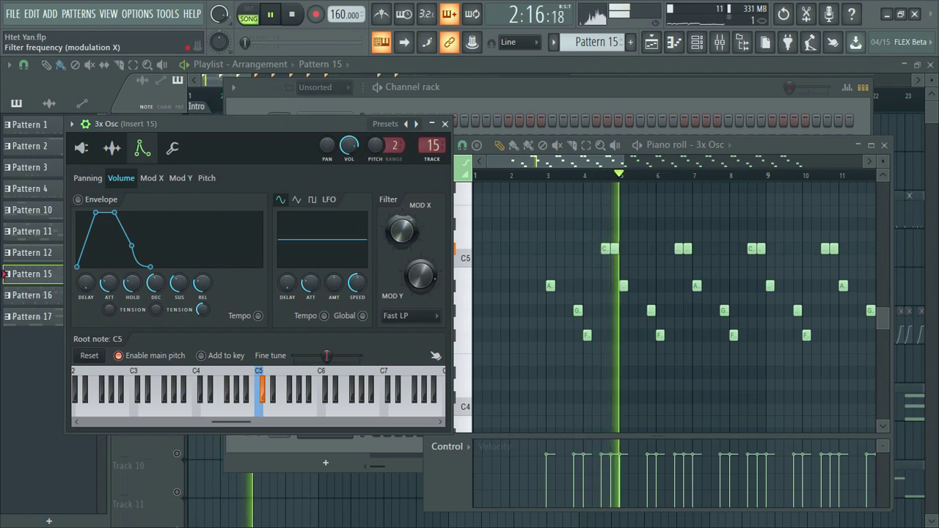
key(space)
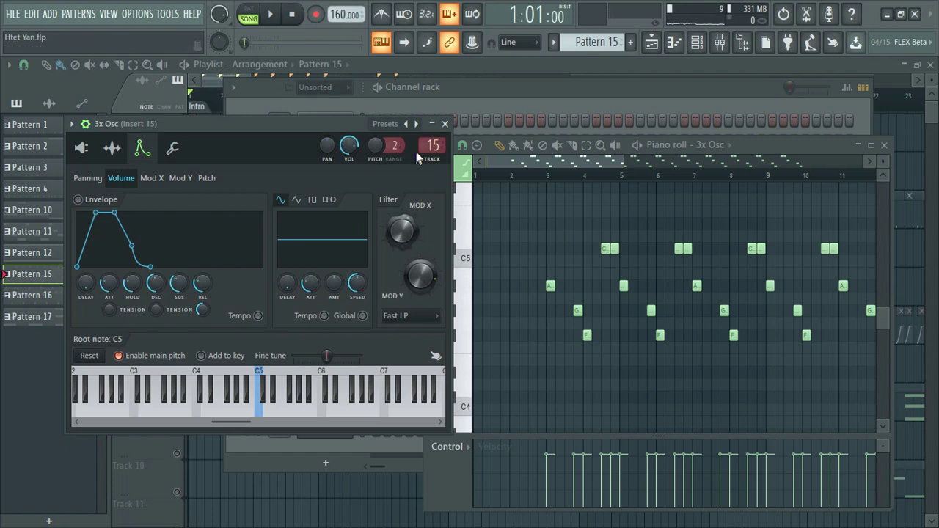
key(space)
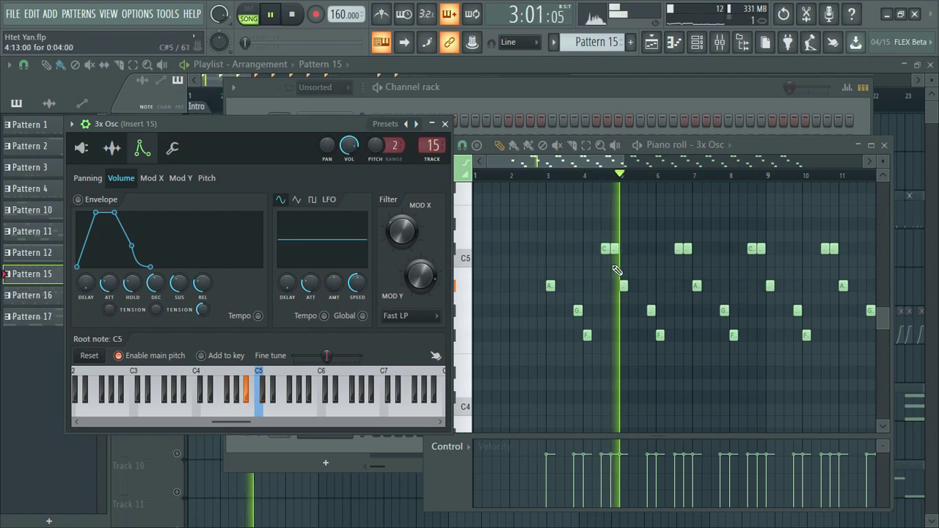
key(space)
Step: Show the 3x Osc Filter frequency (modulation X) automation under the notes in full and listen from bar 1
click(449, 447)
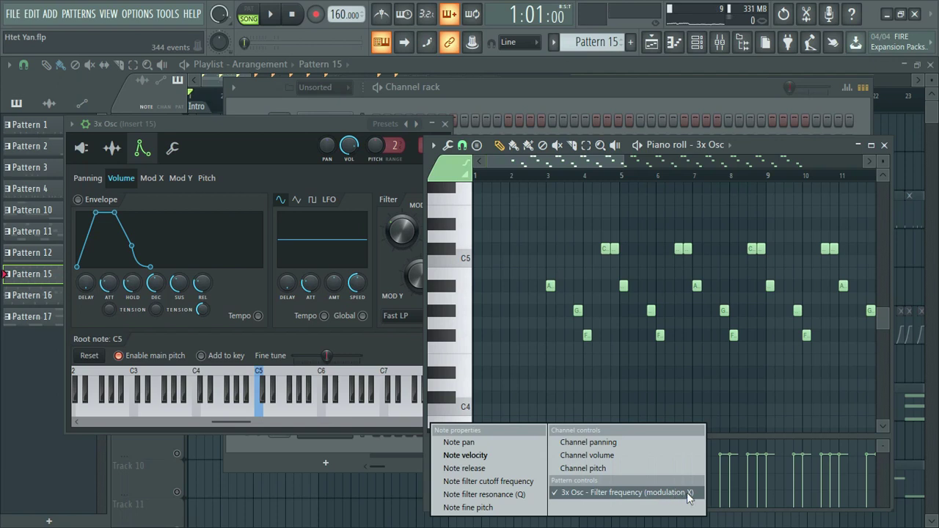
click(602, 493)
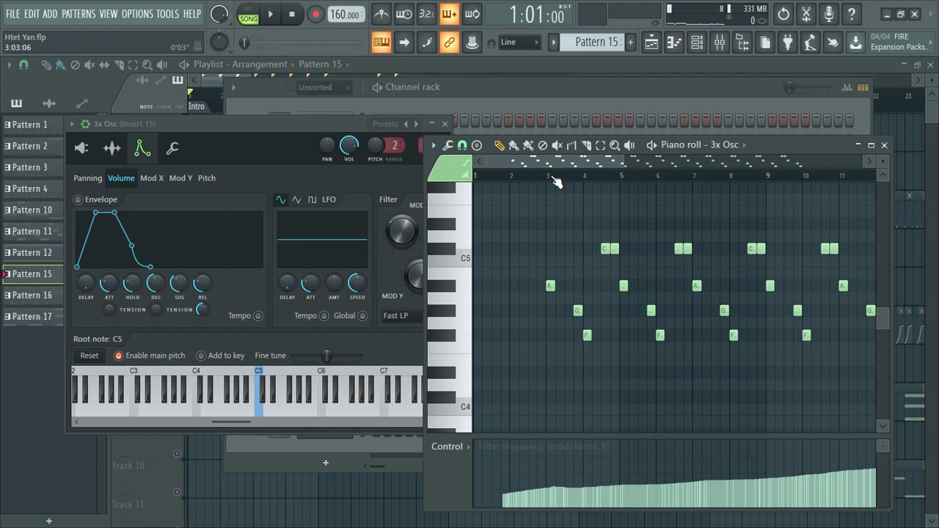
scroll(557, 182, down, 3)
key(space)
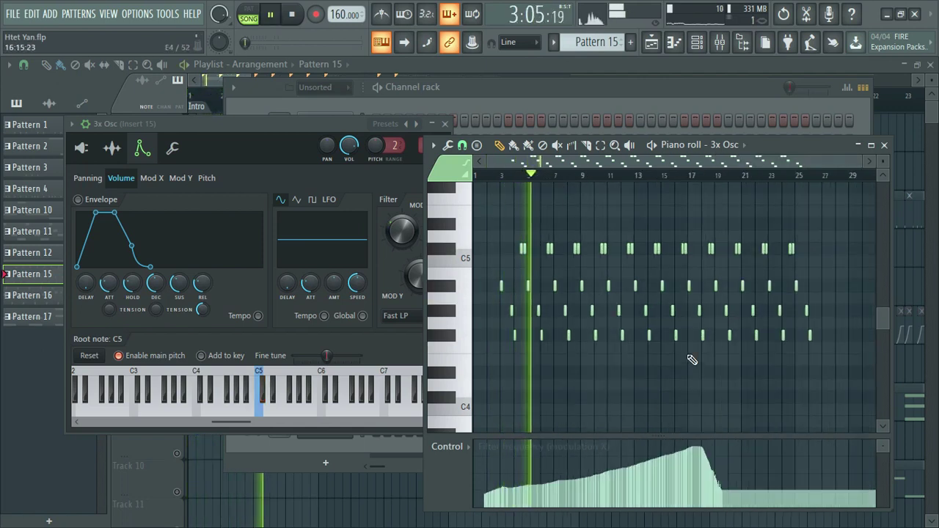
Step: Try redrawing the filter frequency values near the start of Pattern 15, listen to the effect, and undo the edit
key(space)
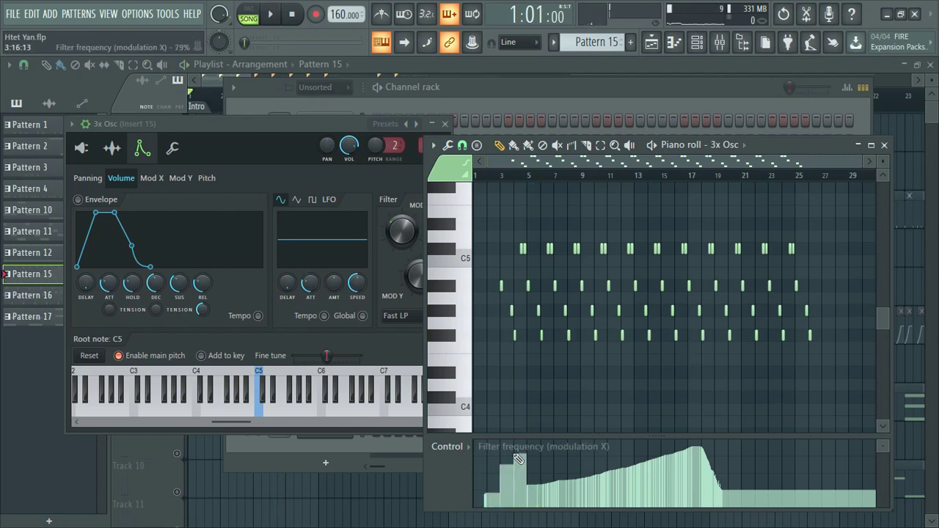
key(space)
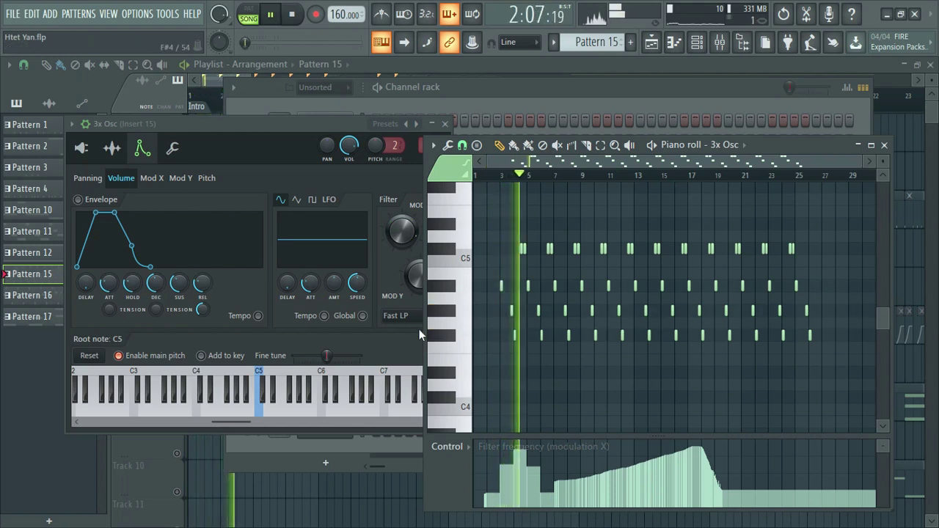
drag(293, 123, 267, 122)
key(ctrl+z)
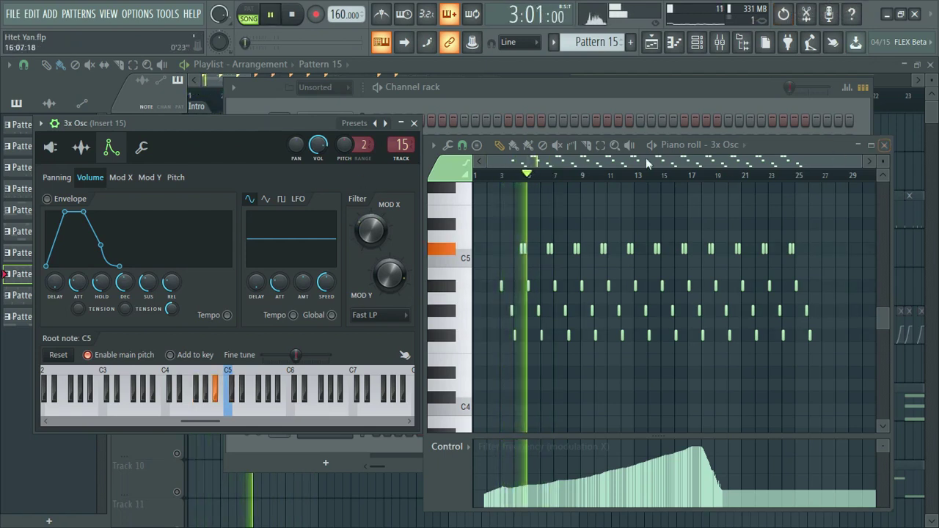
Step: Listen to Pattern 15 from song bar 8, close the piano roll, 3x Osc and channel rack windows, and stop
click(598, 174)
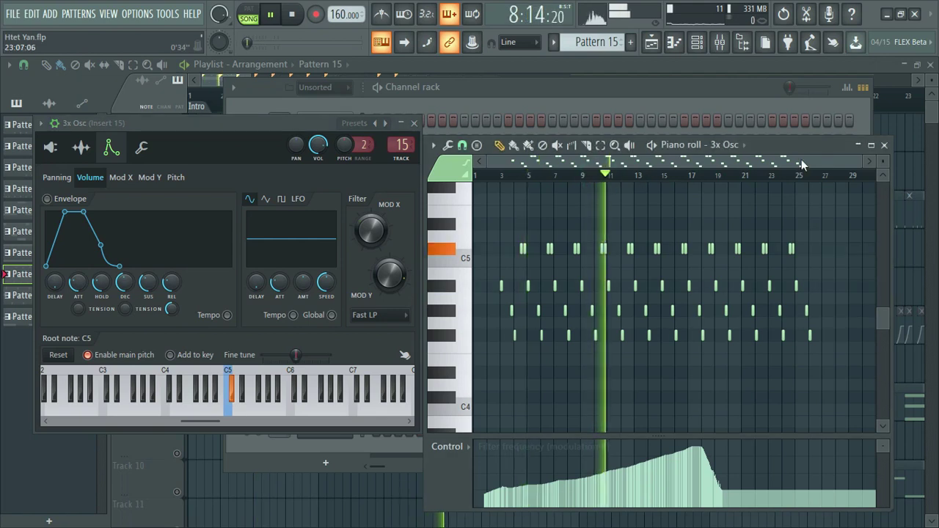
click(885, 144)
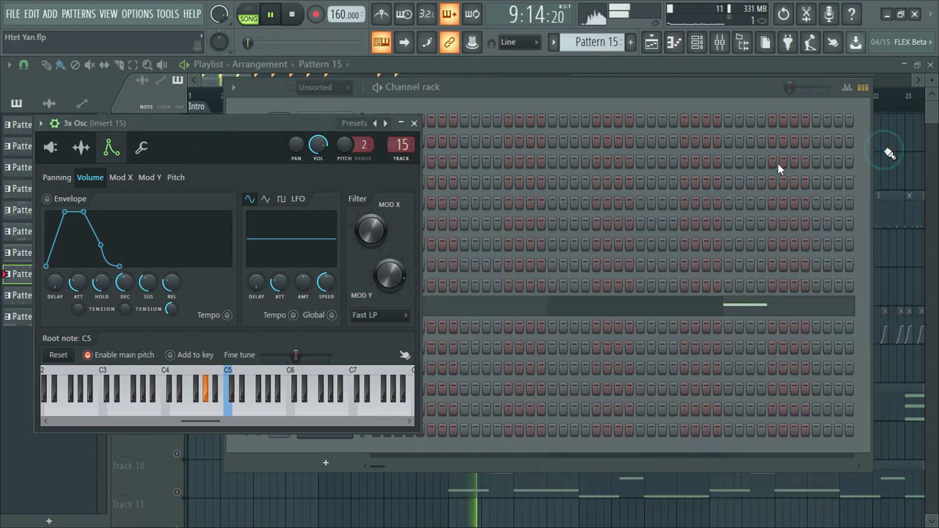
click(415, 123)
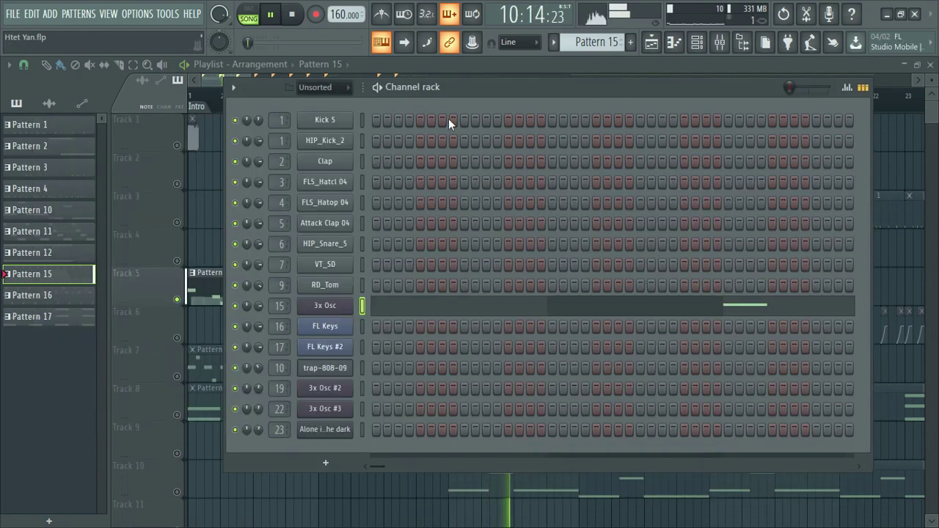
click(697, 43)
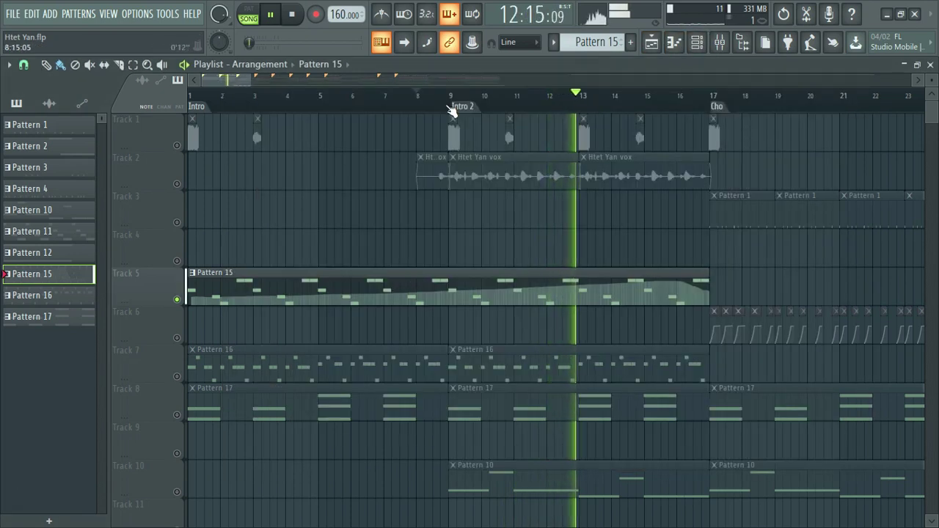
scroll(450, 108, down, 3)
scroll(450, 109, down, 1)
key(space)
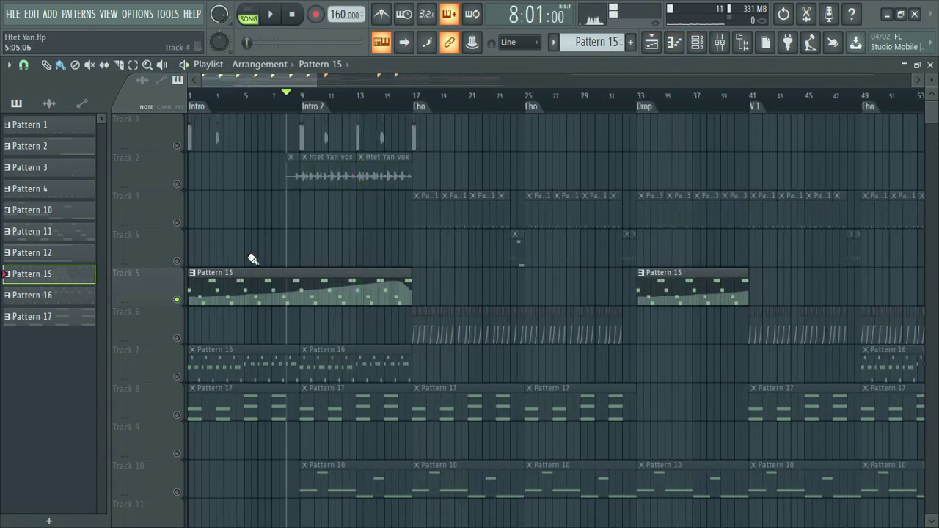
Step: Unsolo Track 5 and listen to the intro from bar 1 with only Track 1 muted, looking over the lower tracks, and stop
right_click(184, 303)
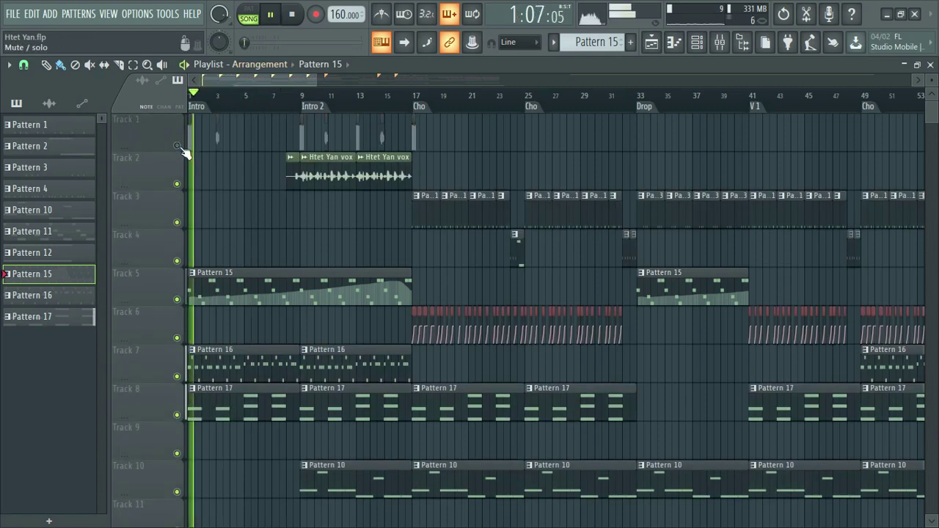
scroll(261, 99, down, 2)
scroll(290, 248, down, 5)
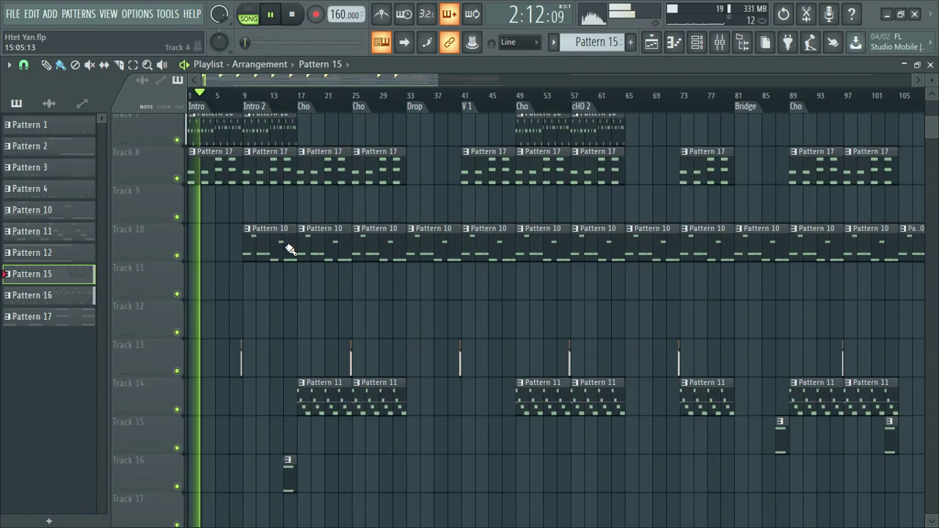
scroll(289, 233, up, 5)
scroll(295, 222, up, 5)
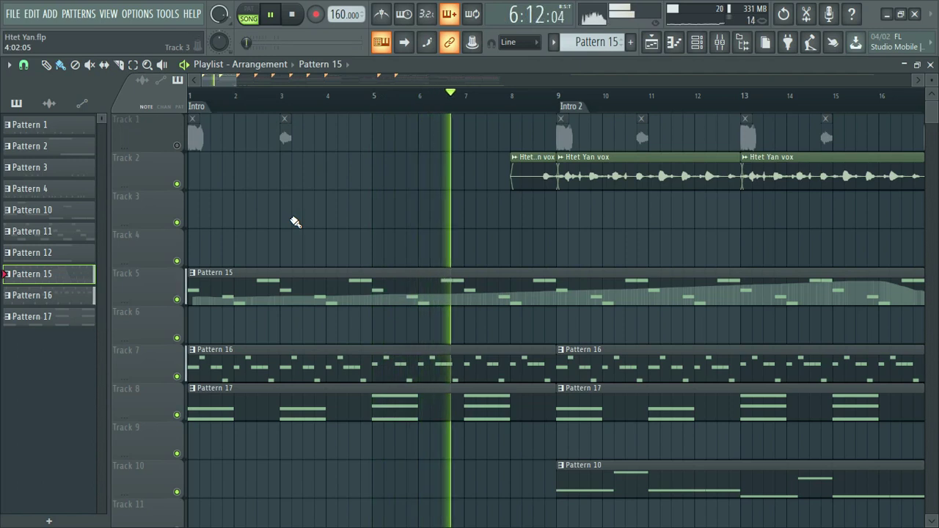
key(space)
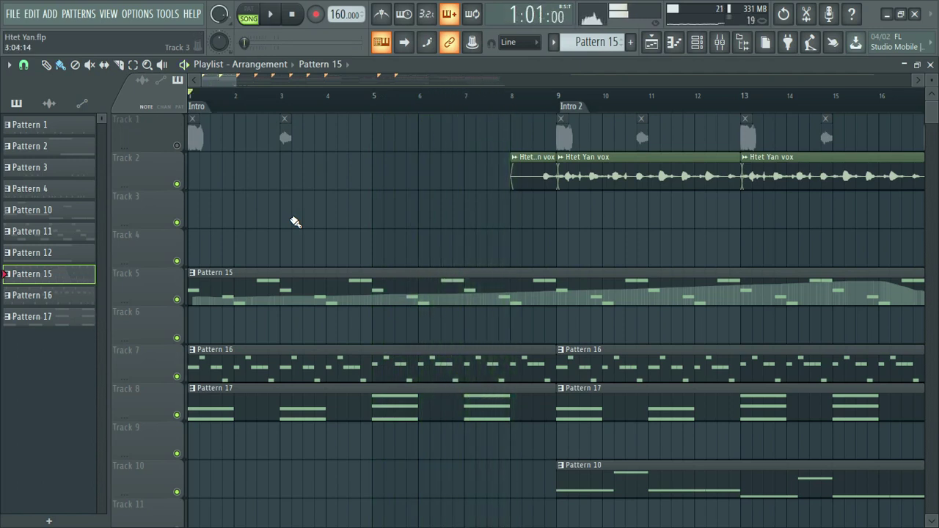
Step: Unmute and solo Track 1 and listen to its audio clips in bars 1 and 3
click(178, 146)
click(224, 104)
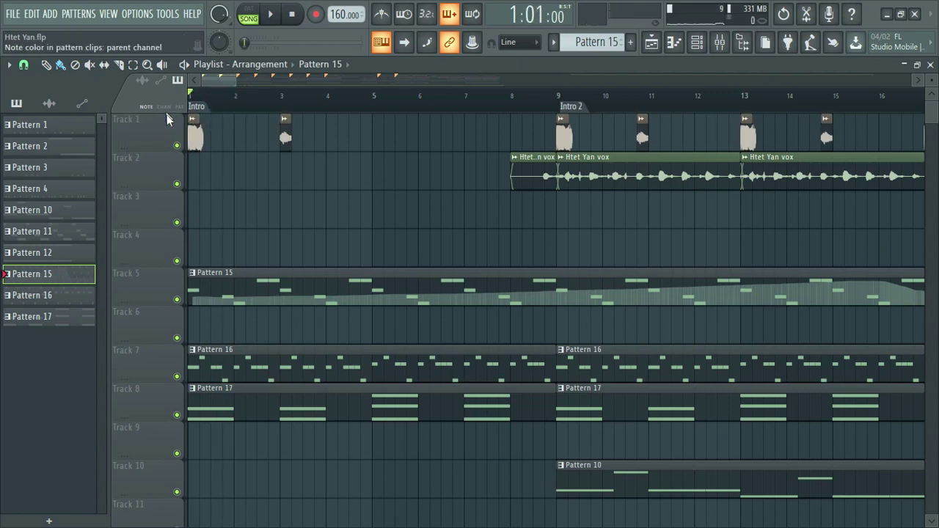
right_click(178, 146)
key(space)
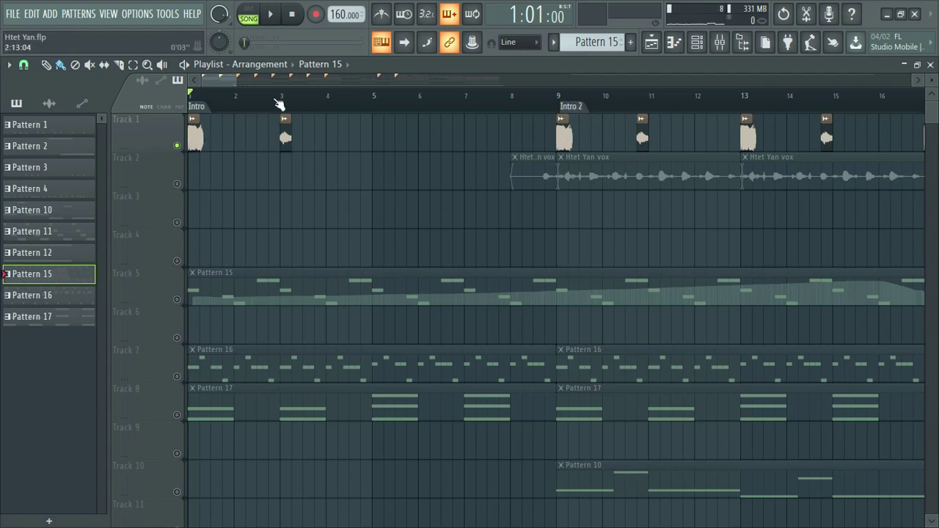
key(space)
key(space)
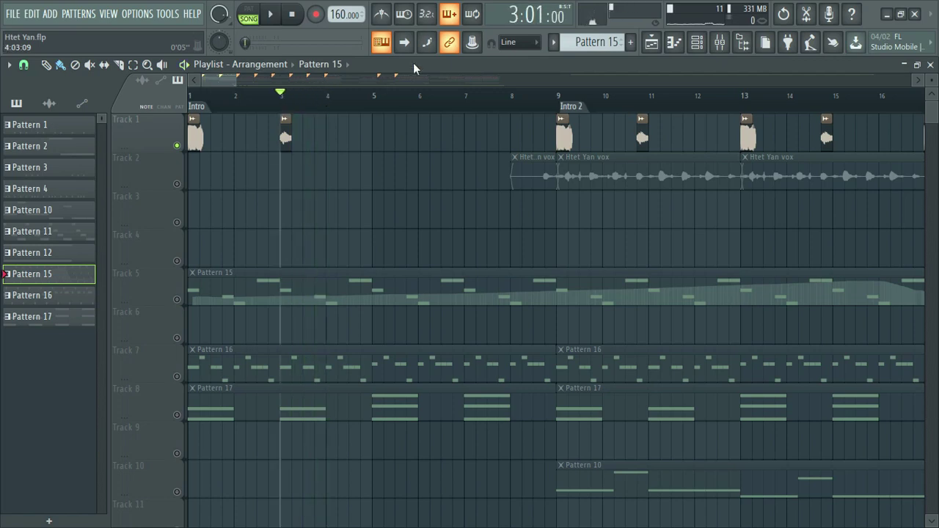
Step: Open the mixer, find insert 32 carrying the Track 1 clip at bar 3, and play it with its EQ settings shown
click(718, 44)
click(277, 198)
key(space)
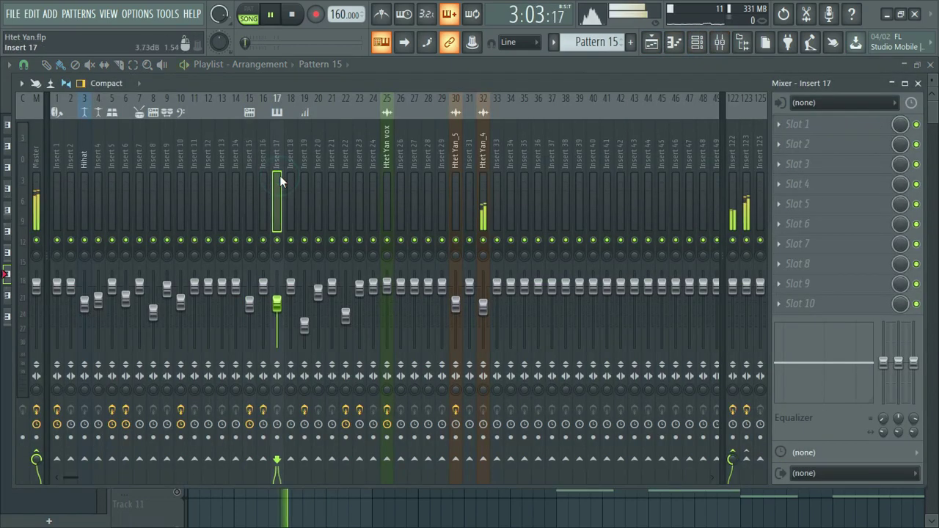
click(496, 183)
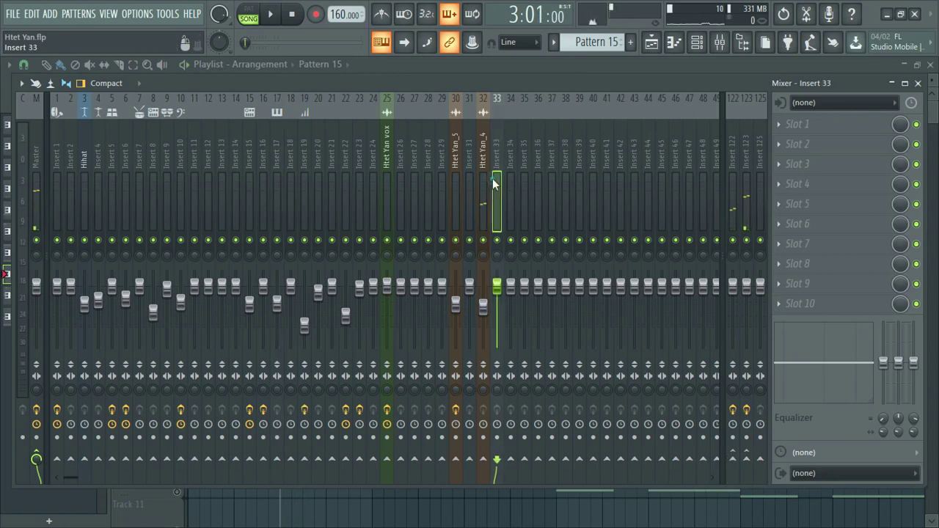
click(484, 182)
key(space)
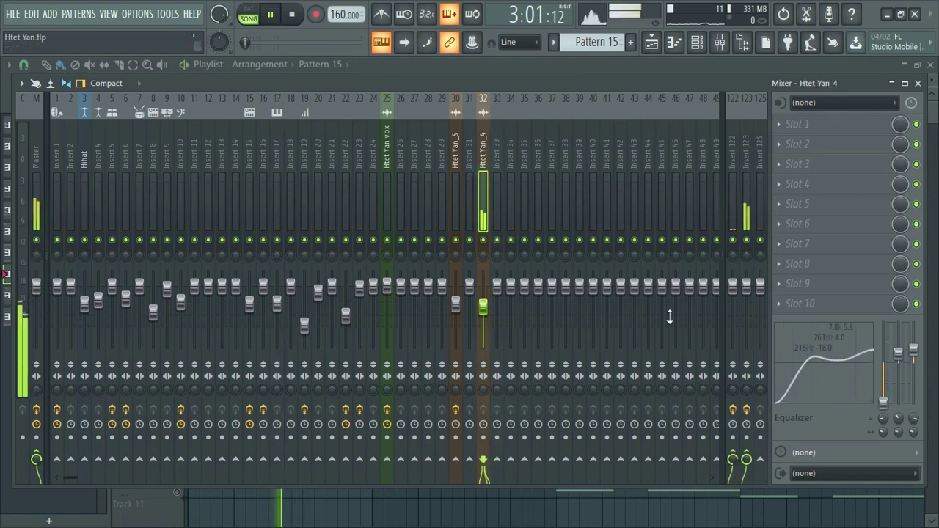
key(space)
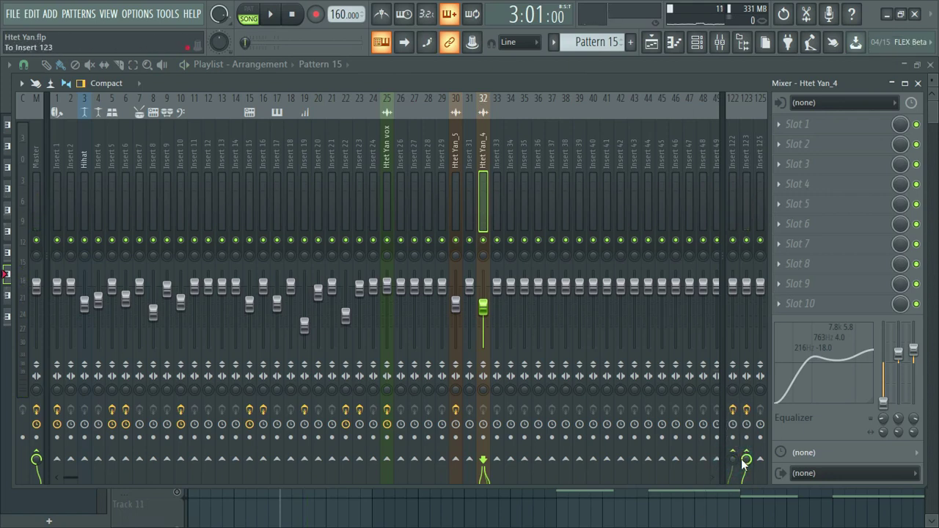
Step: Compare the bar 3 clip with and without insert 32's sends to inserts 122 and 123
key(space)
click(748, 459)
key(space)
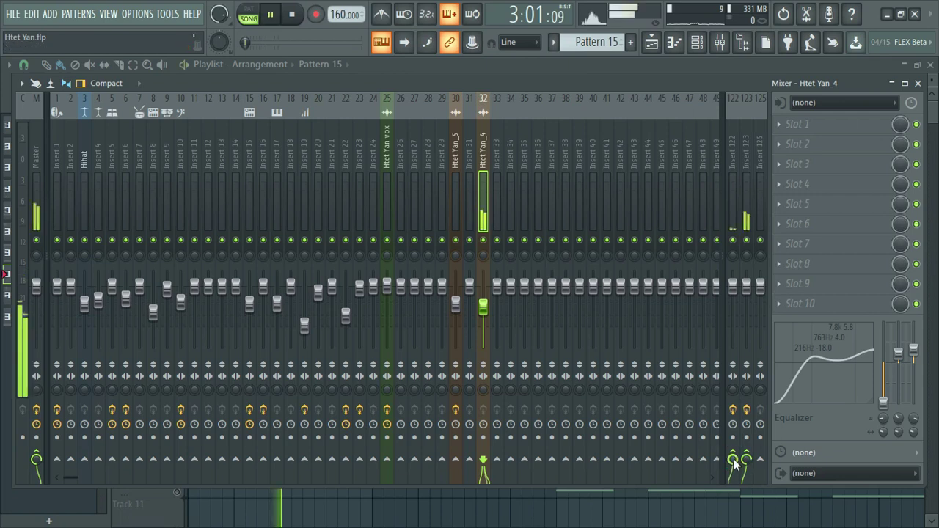
Step: Play the Track 1 clip at bar 9 and inspect its mixer insert 30 with the Fruity parametric EQ 2
click(919, 83)
click(560, 98)
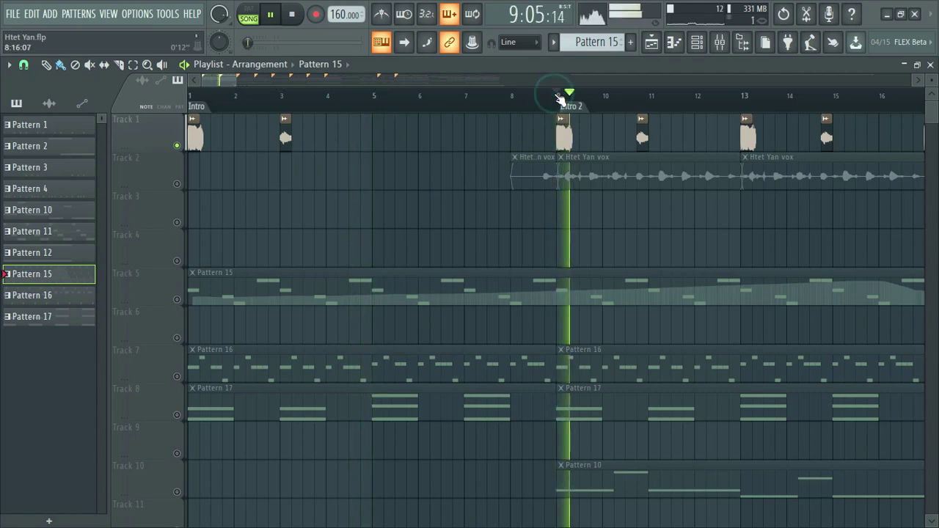
key(space)
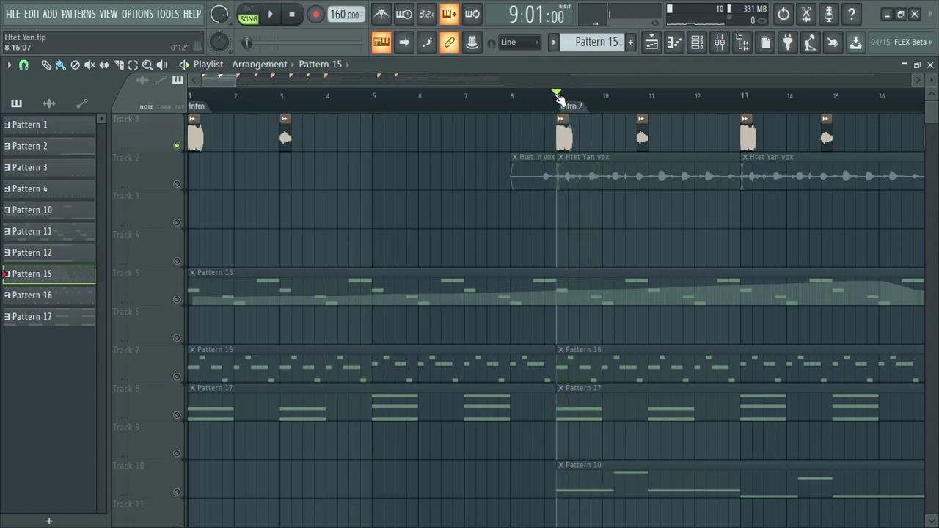
click(720, 43)
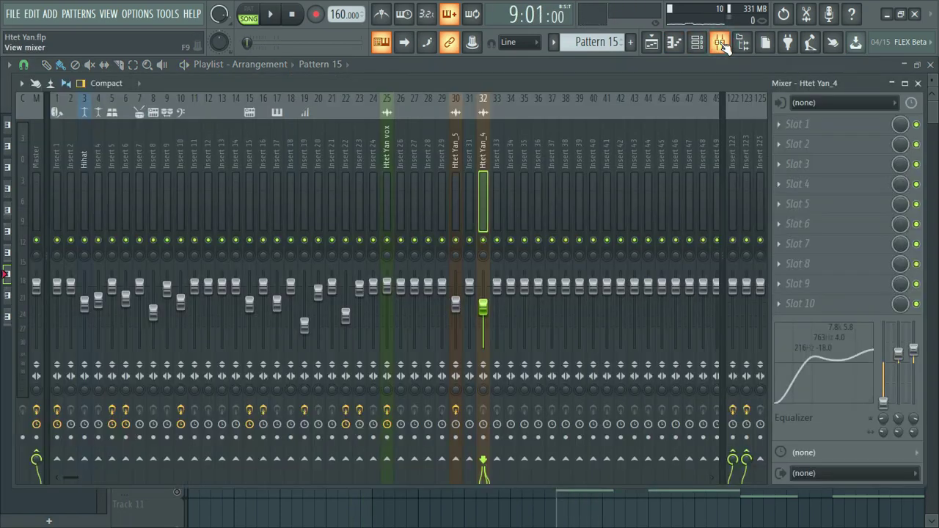
click(457, 160)
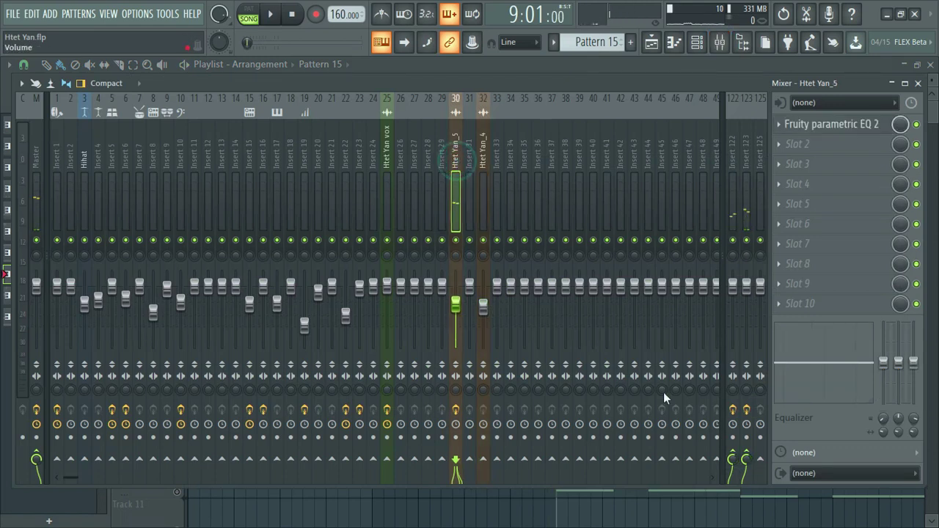
click(917, 83)
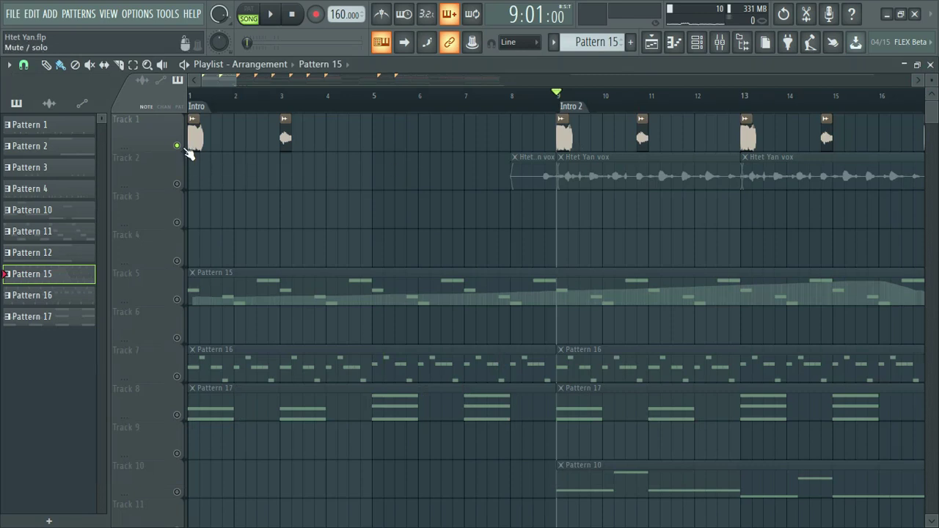
Step: Review insert 30 in the mixer once more, close the mixer, and unsolo Track 1 to bring back all tracks
click(720, 42)
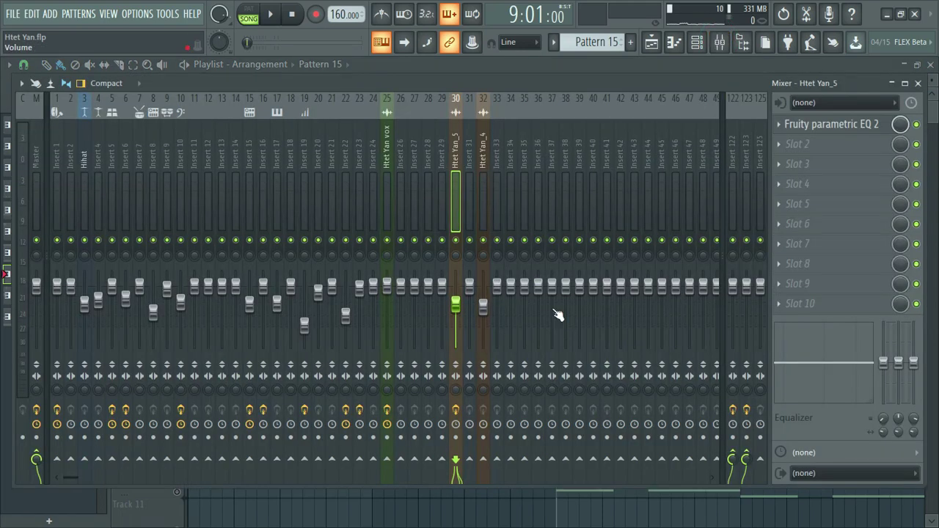
drag(452, 80, 358, 58)
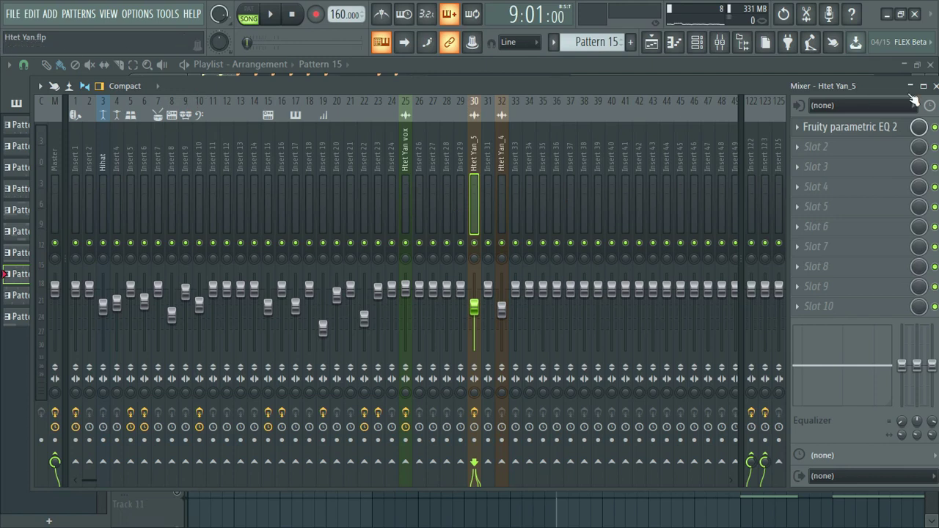
drag(750, 88, 761, 103)
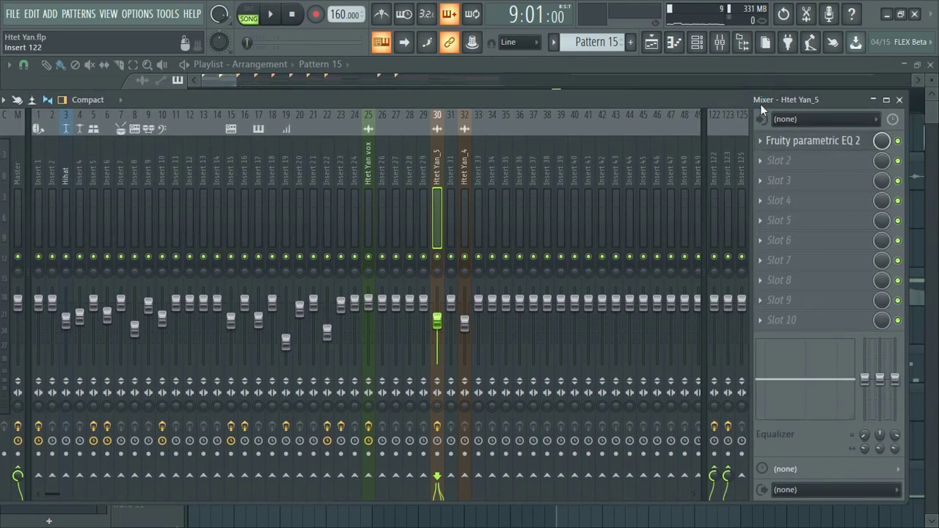
click(898, 99)
scroll(568, 107, down, 3)
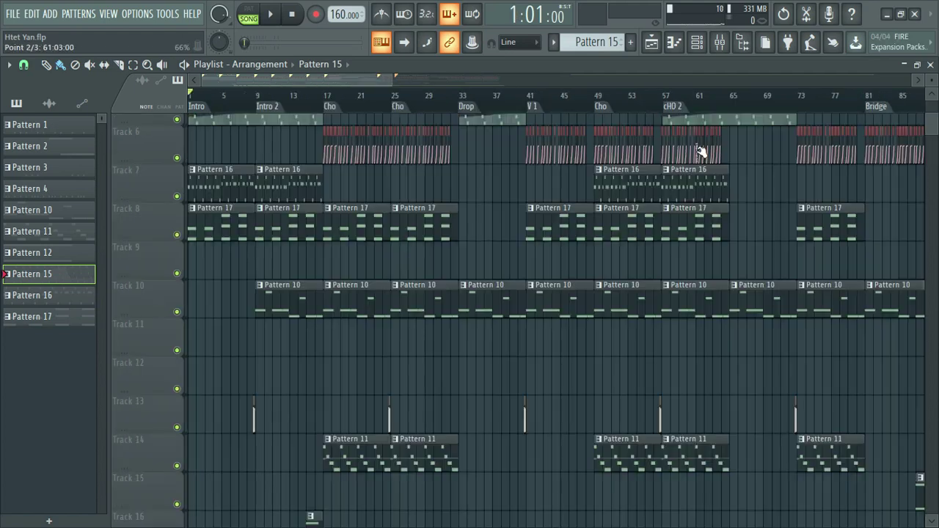
Step: Play the whole song from bar 1 and look over the arrangement's tracks through the Intro and Intro 2 sections
key(space)
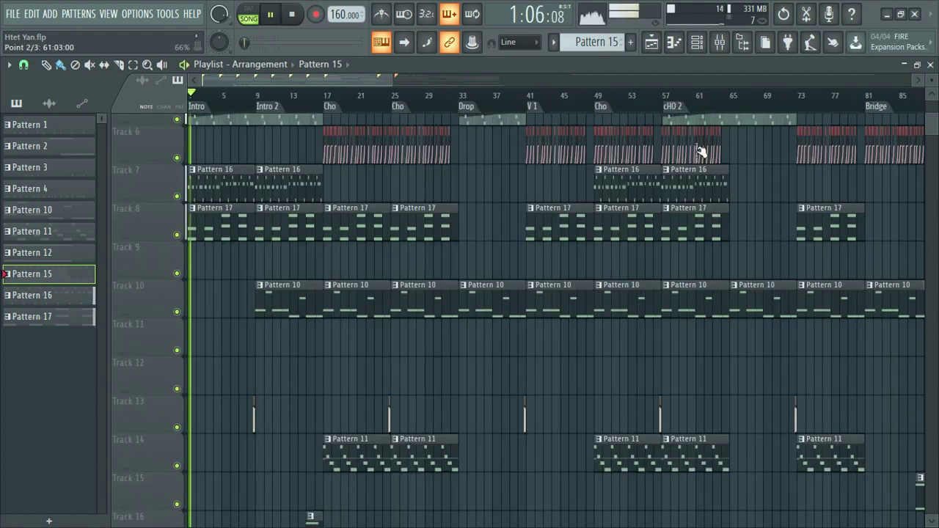
scroll(435, 289, down, 3)
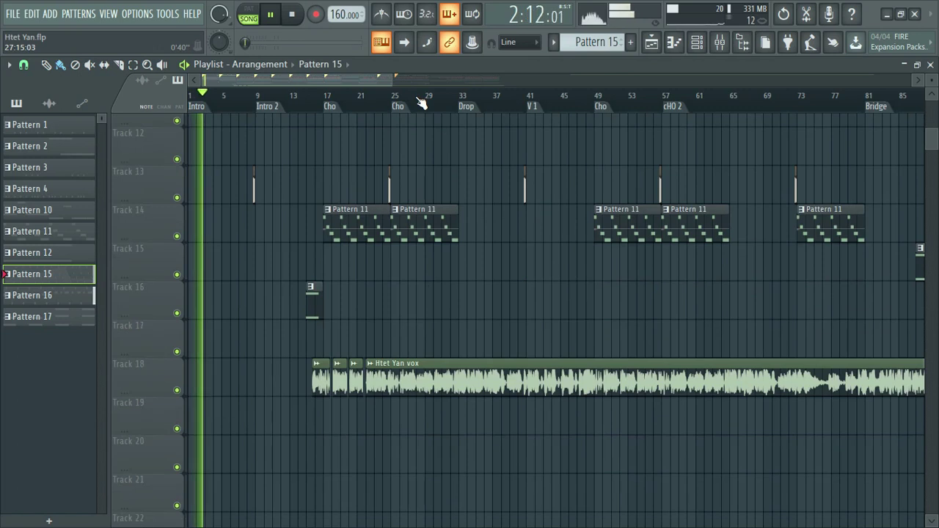
scroll(419, 100, down, 2)
scroll(320, 233, up, 5)
scroll(321, 233, down, 4)
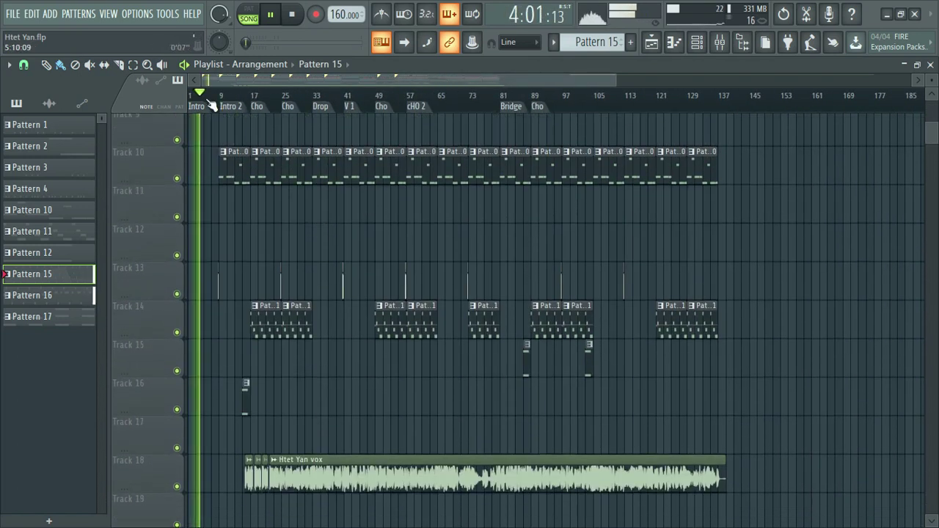
scroll(213, 103, up, 4)
scroll(386, 204, up, 3)
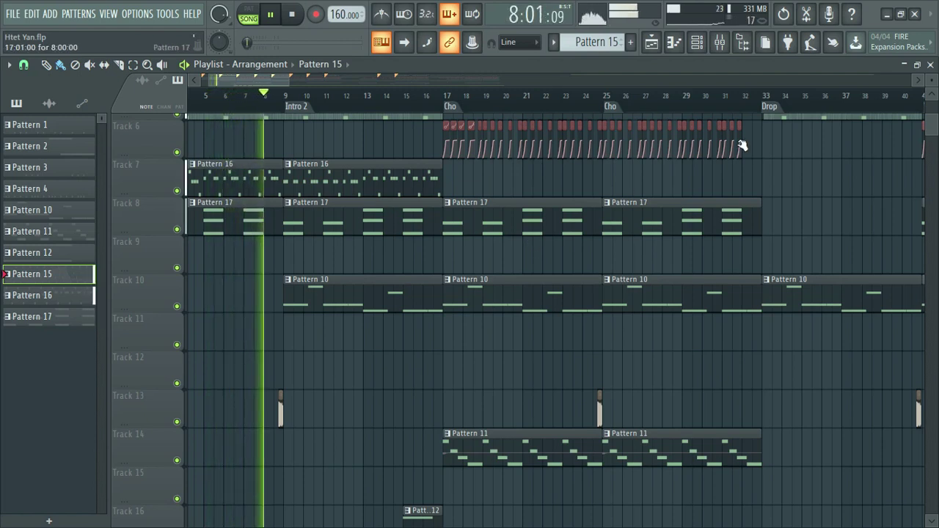
mouse_move(934, 82)
mouse_down()
mouse_move(933, 74)
mouse_move(933, 83)
mouse_up()
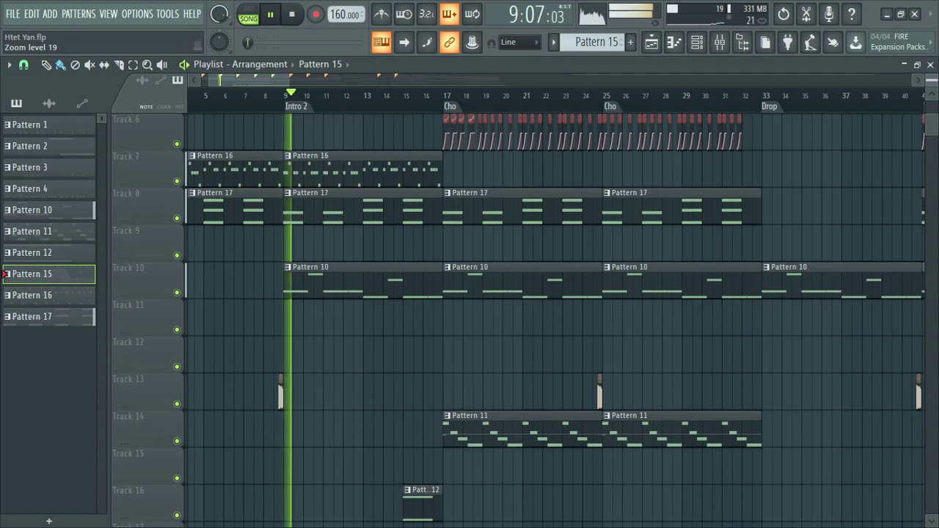
scroll(630, 323, up, 5)
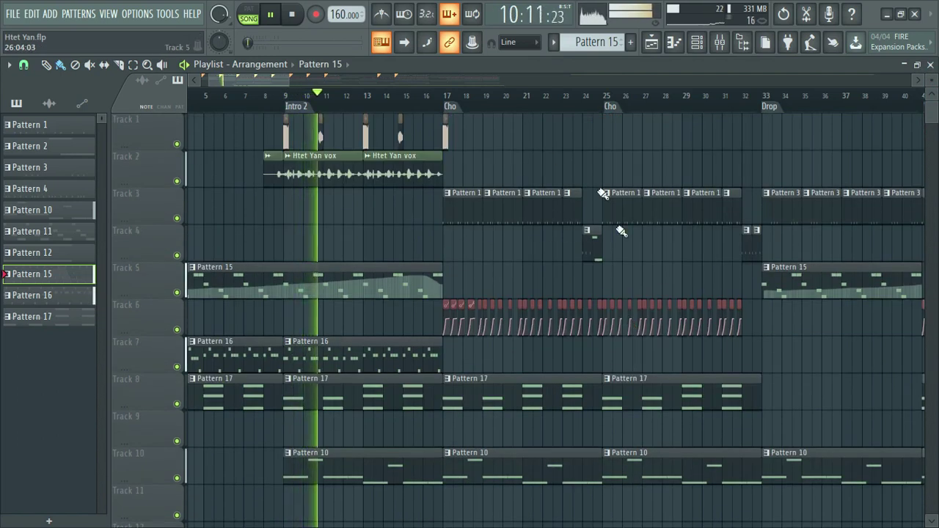
Step: Mute the vocal on Track 18, listen to the song into the first chorus, and stop playback
scroll(464, 298, down, 10)
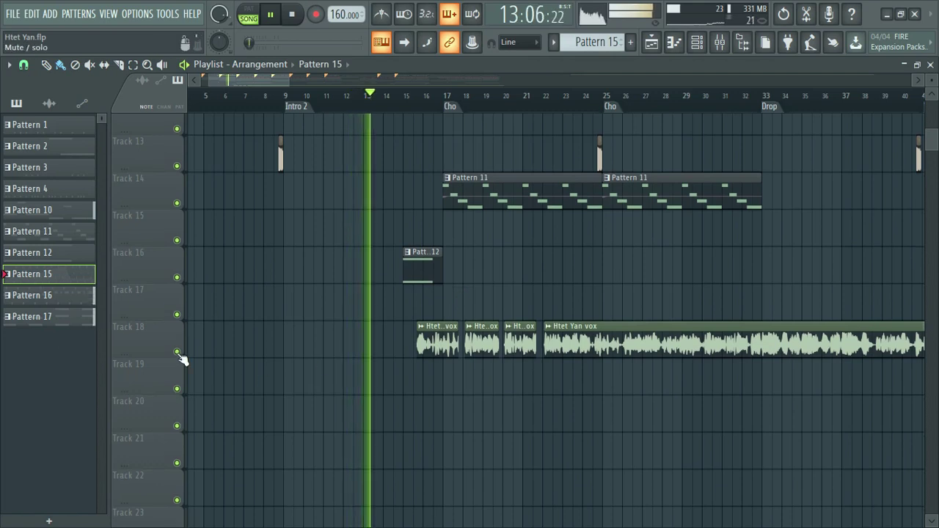
scroll(403, 350, up, 5)
scroll(403, 350, up, 5)
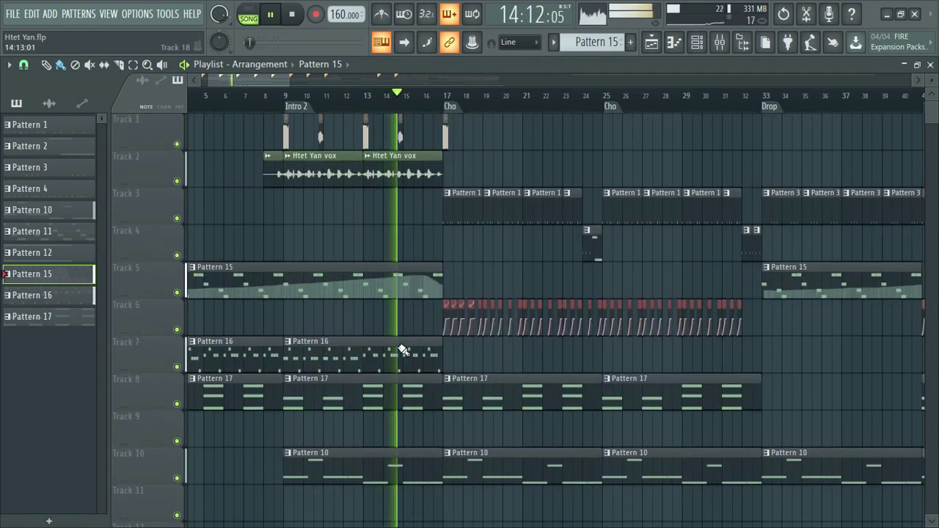
scroll(403, 350, down, 8)
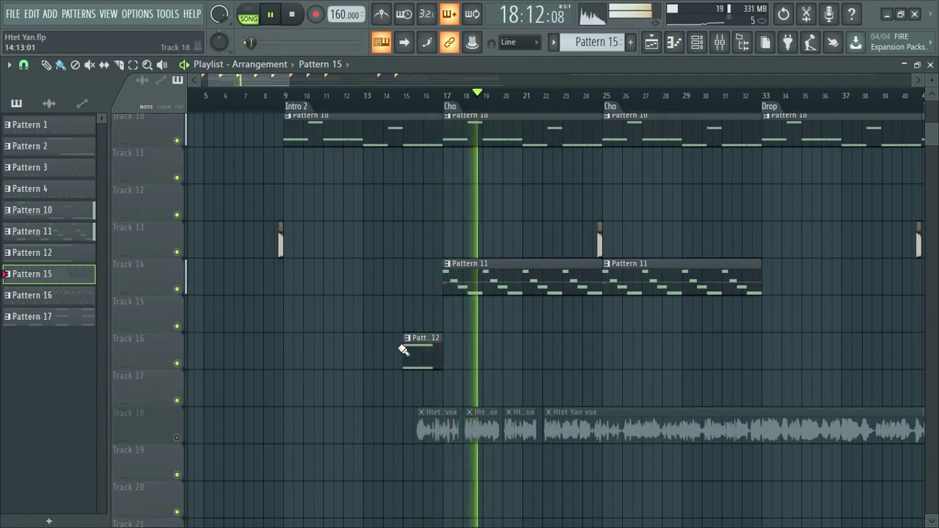
key(space)
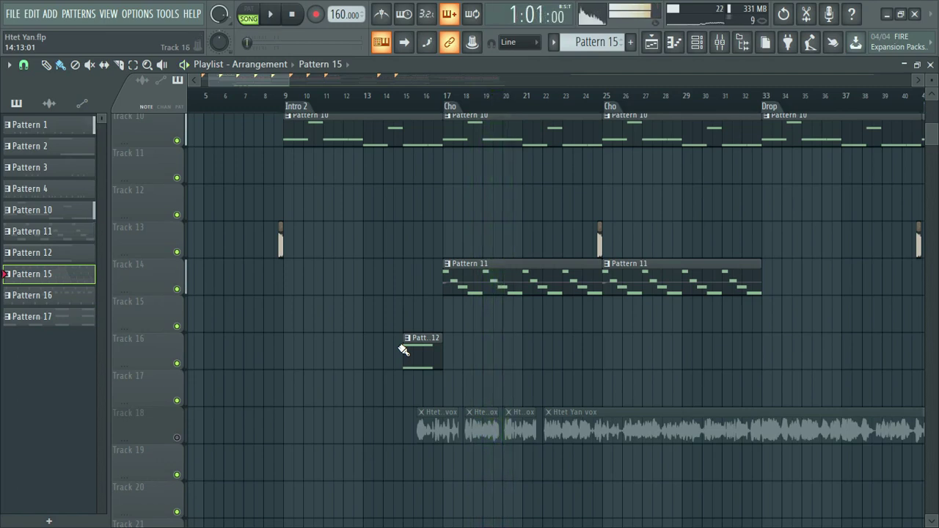
Step: Set the playback position to bar 15 and solo Track 16
click(404, 98)
click(181, 364)
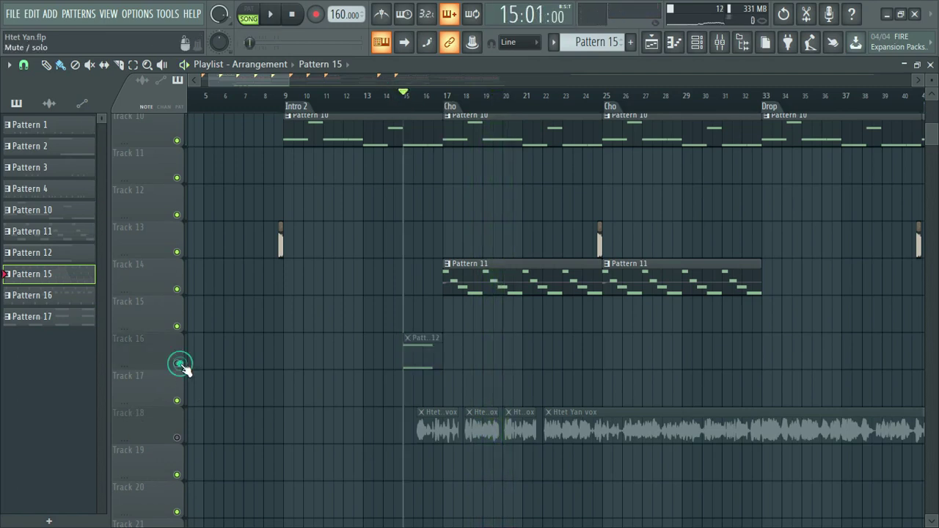
right_click(180, 364)
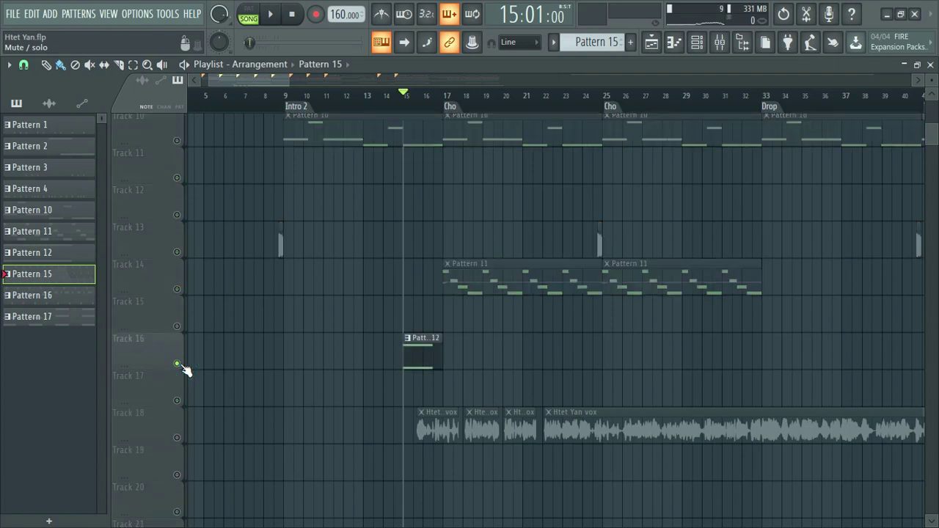
Step: Select Pattern 12 from its Track 16 clip and show the settings of its 3x Osc #3 instrument
click(423, 360)
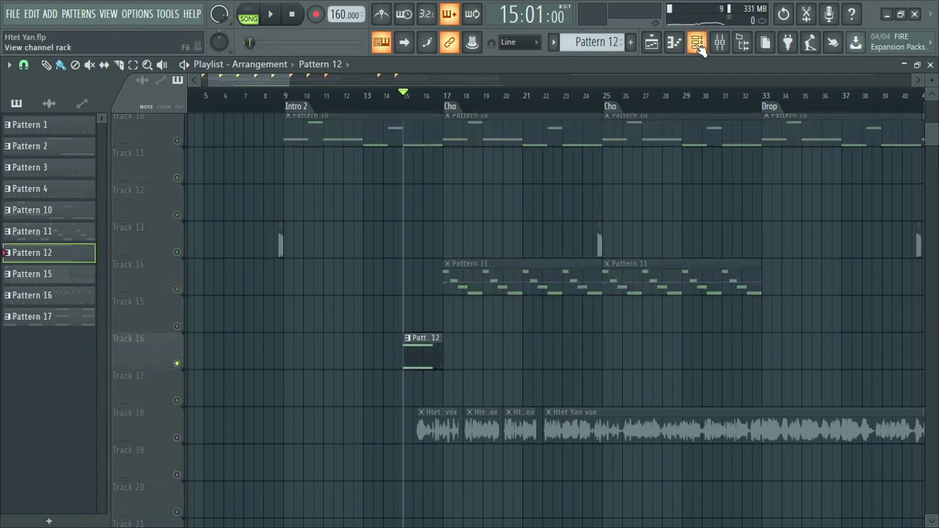
click(698, 42)
click(330, 409)
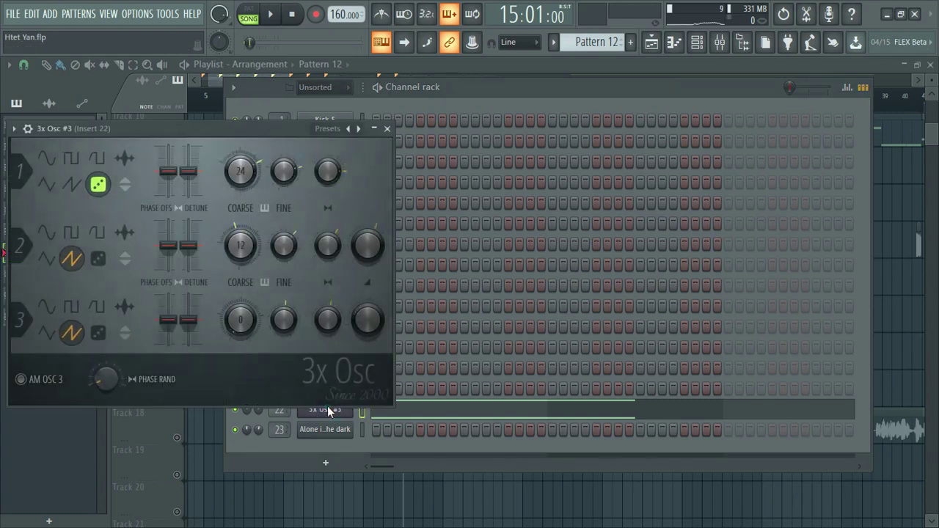
drag(223, 129, 317, 87)
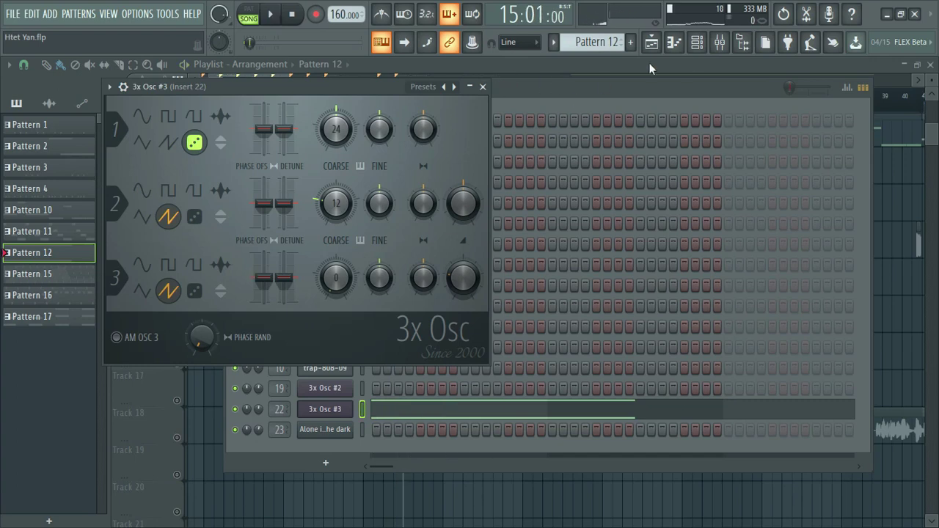
Step: Open Gross Beat on mixer insert 22 and nudge the fourth peak of its volume envelope slightly later
click(721, 44)
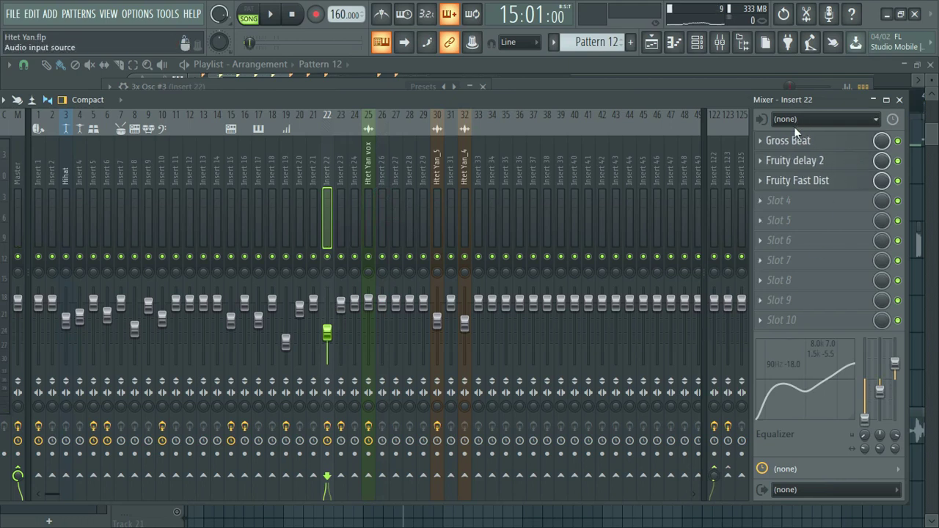
click(796, 141)
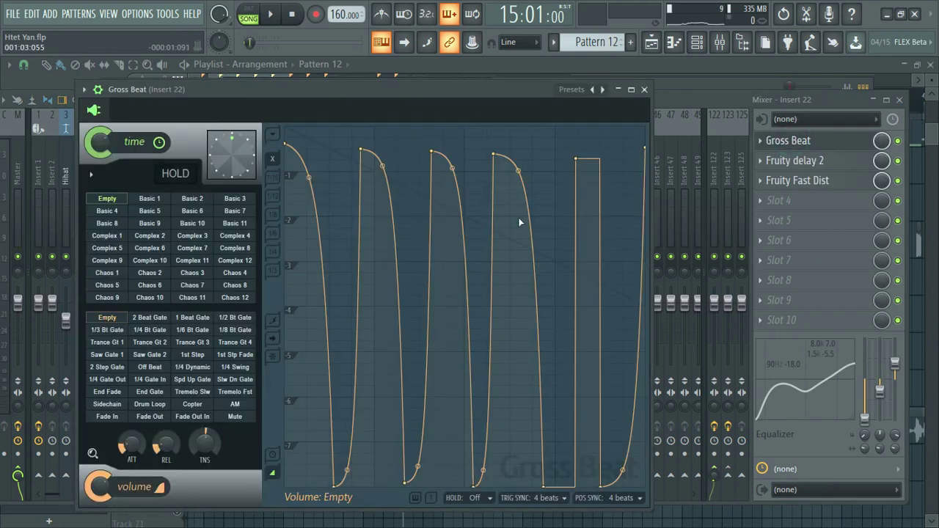
mouse_move(497, 157)
mouse_down()
mouse_move(509, 269)
mouse_move(500, 157)
mouse_up()
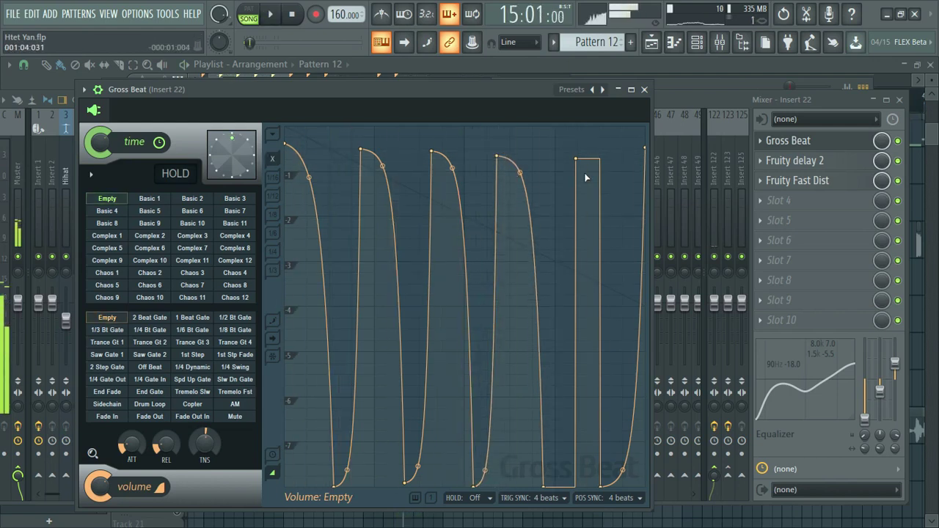
Step: Play the Pattern 12 clip with insert 22's Gross Beat bypassed, and close the mixer to show the Gross Beat envelope
click(904, 146)
key(space)
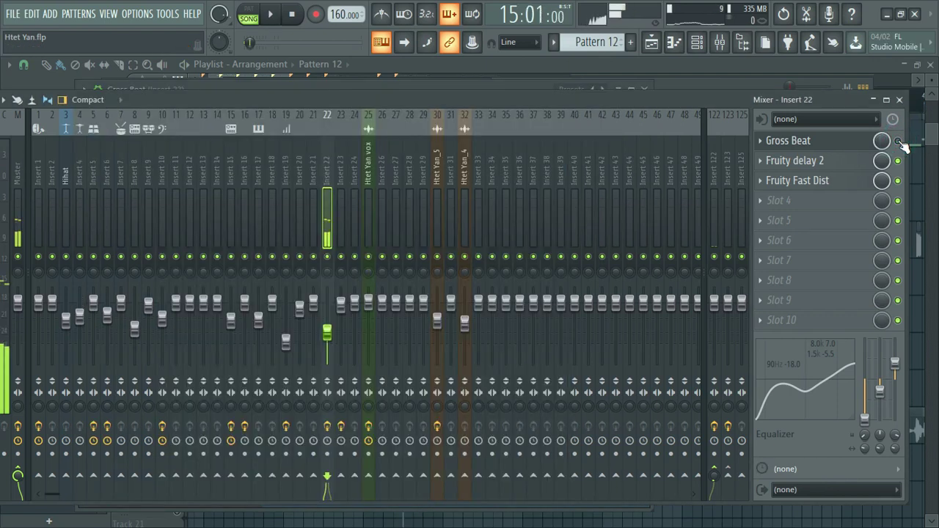
click(901, 100)
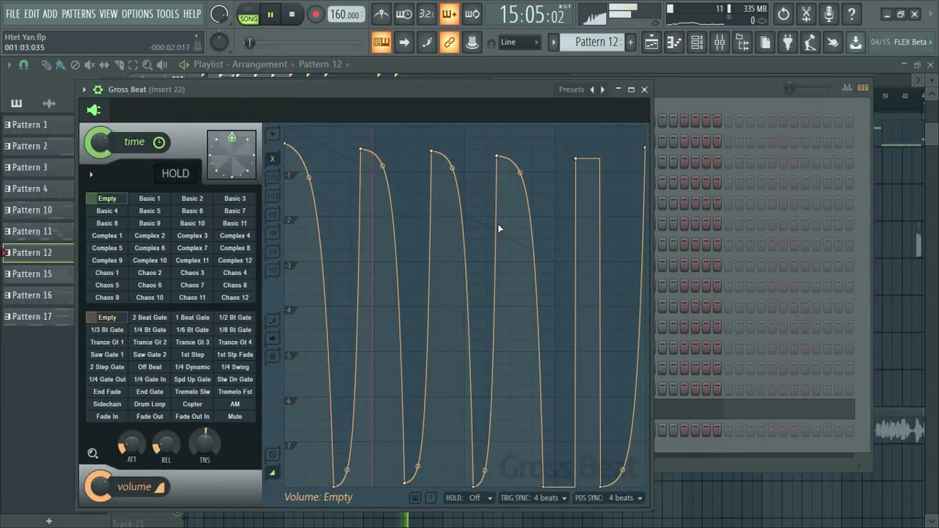
Step: Glance at the channel rack, stop playback, and close the Gross Beat and 3x Osc #3 windows
click(697, 42)
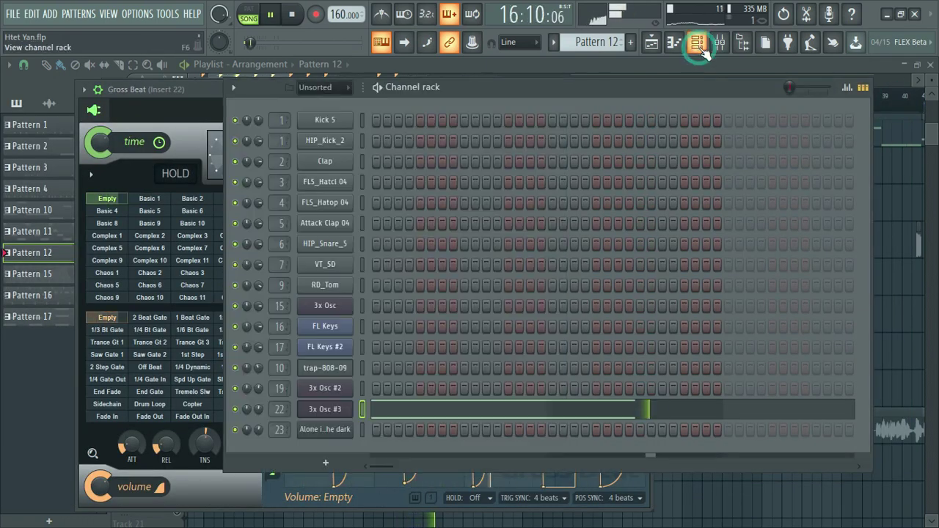
click(697, 42)
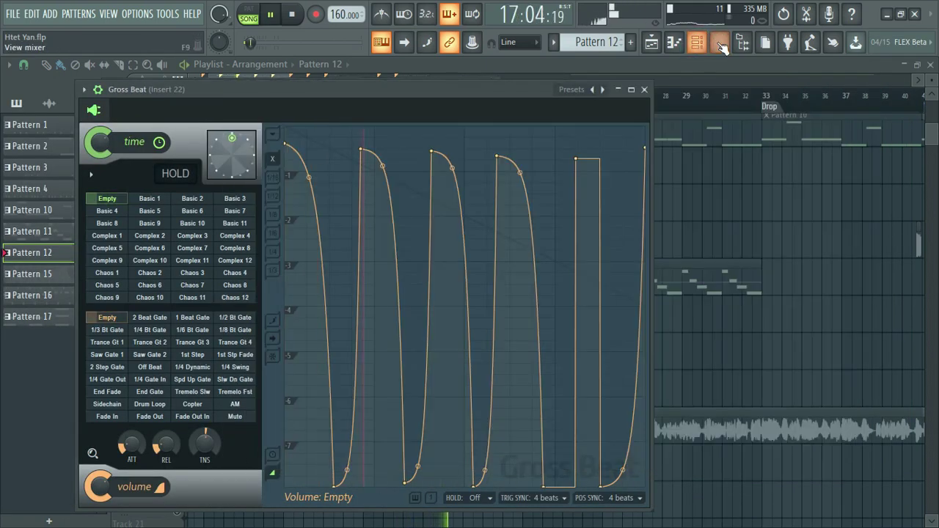
click(644, 88)
key(space)
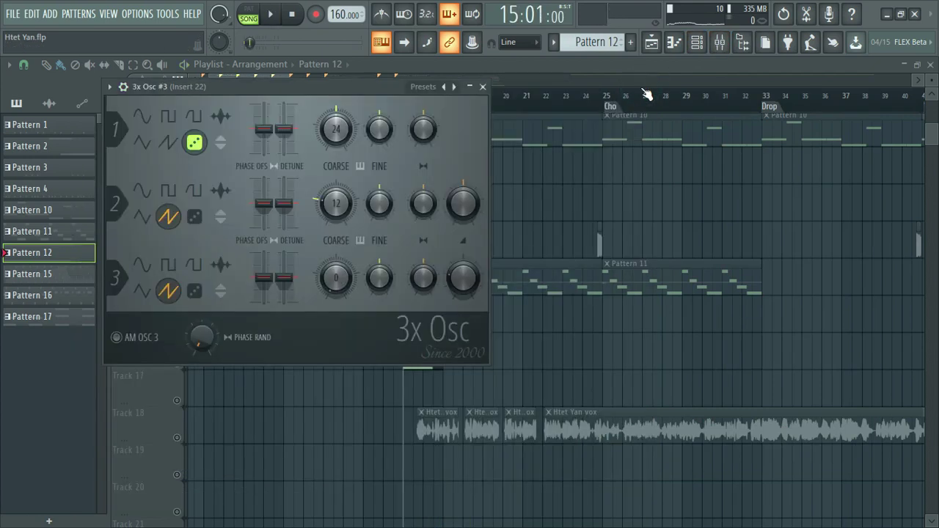
click(483, 88)
Step: Unsolo Track 16, play the song from bar 15, and mute the vocal on Track 18
ctrl+click(179, 362)
key(space)
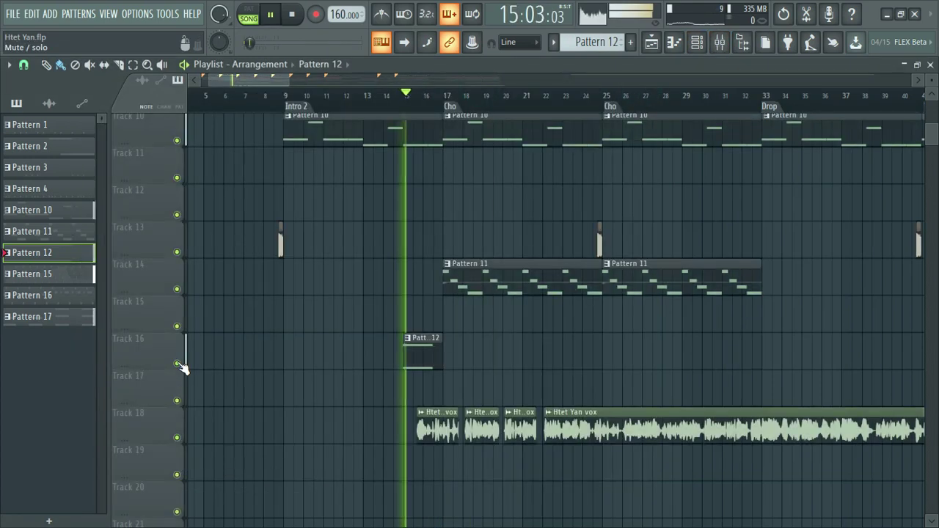
click(178, 438)
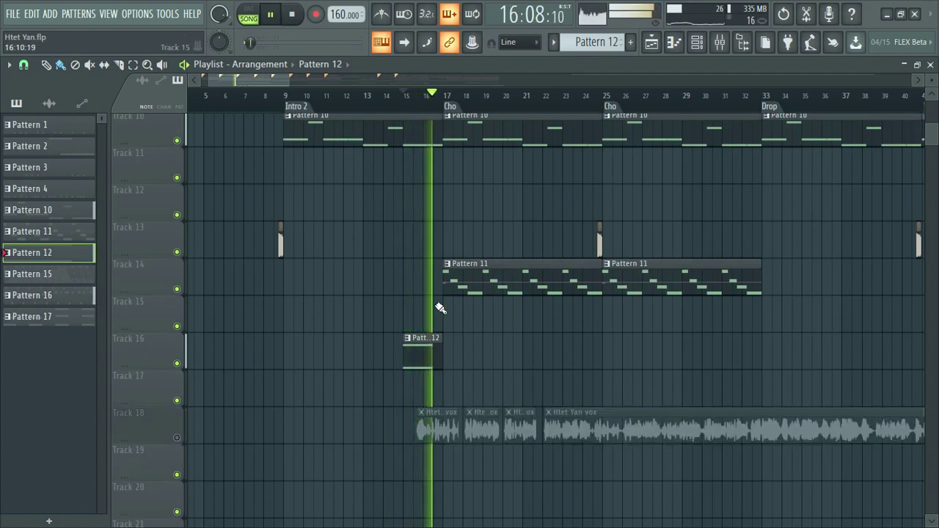
Step: Examine the full arrangement and its section markers while the song plays through the choruses, Drop and V 1
scroll(464, 99, down, 5)
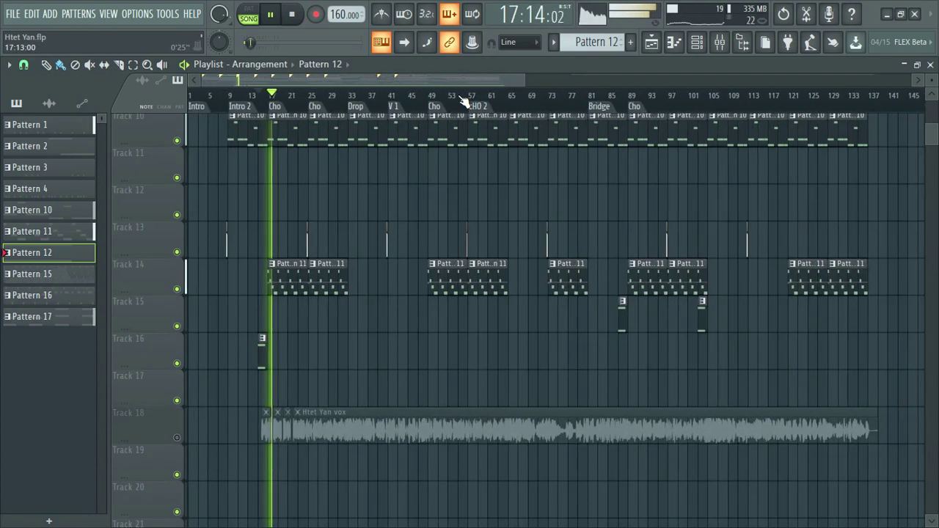
scroll(247, 99, up, 5)
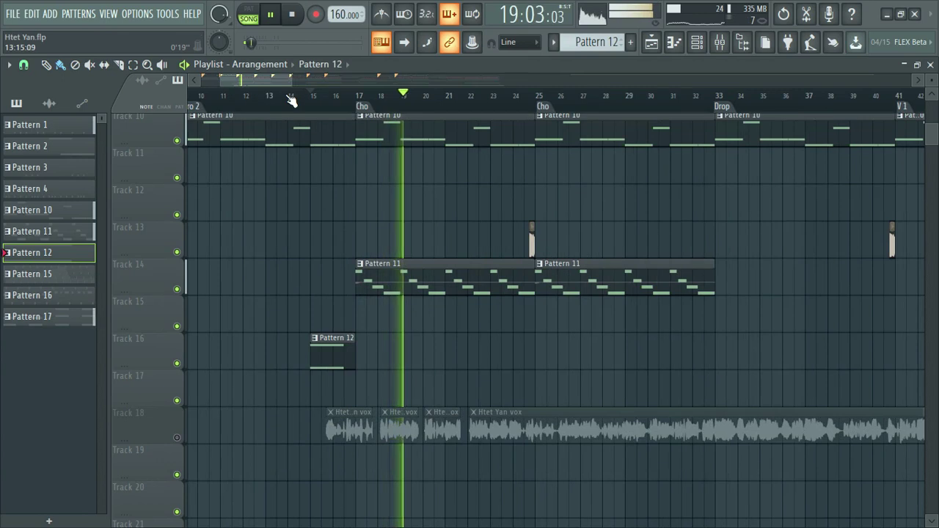
scroll(293, 100, up, 1)
scroll(290, 98, down, 8)
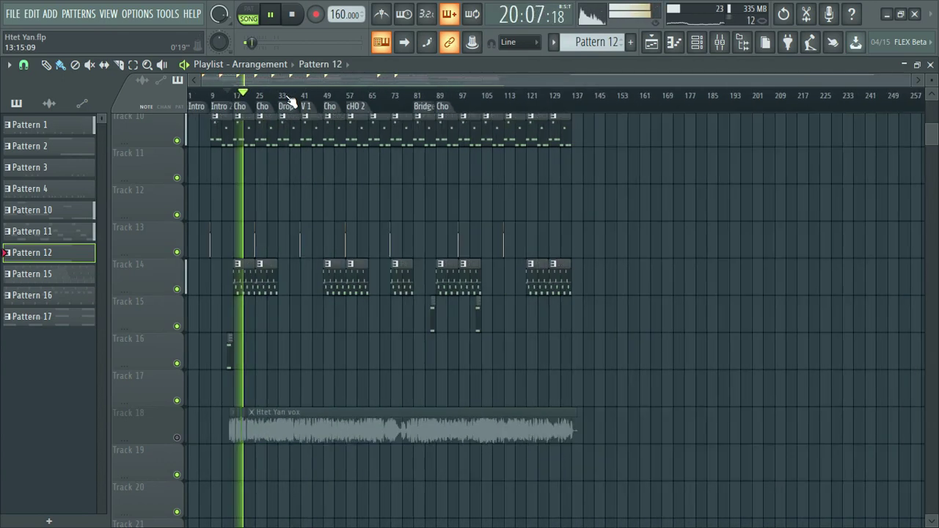
scroll(308, 183, up, 4)
scroll(308, 190, up, 5)
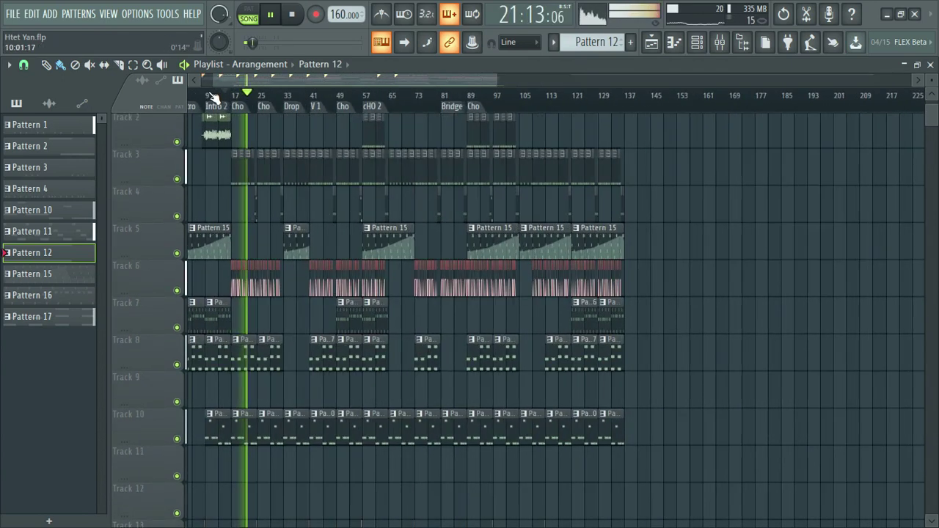
scroll(356, 227, up, 1)
scroll(326, 101, up, 4)
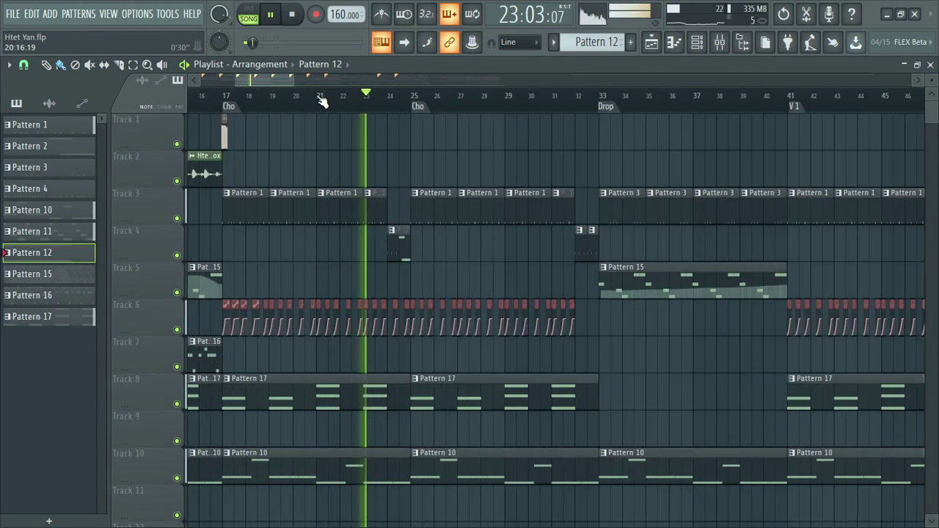
scroll(497, 103, down, 6)
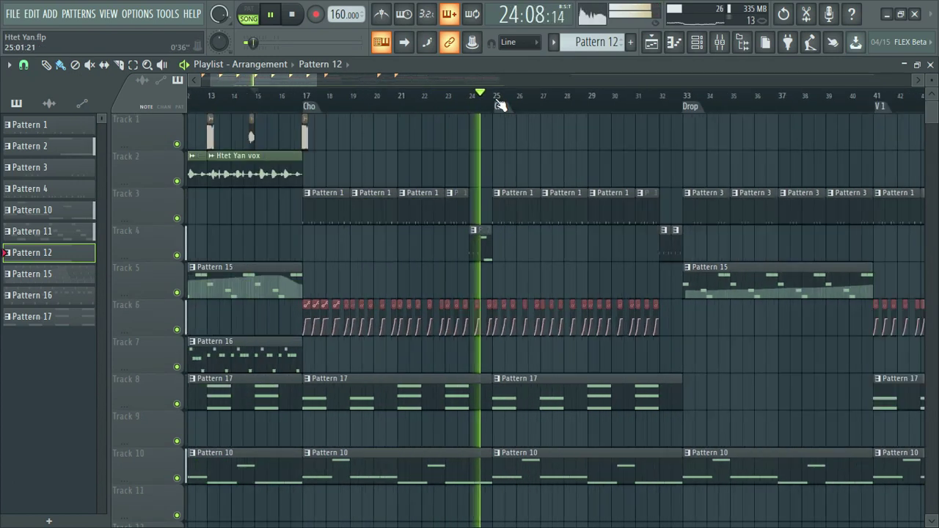
scroll(499, 103, down, 1)
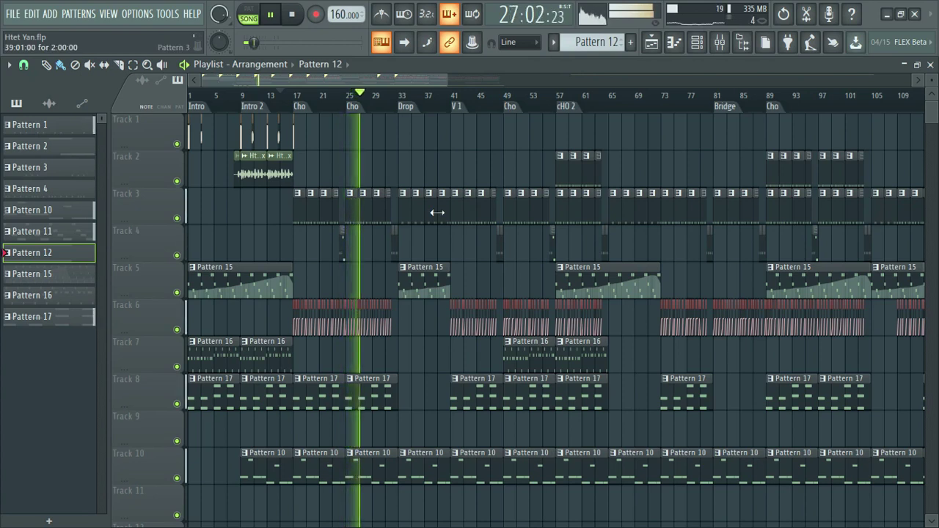
scroll(437, 212, down, 3)
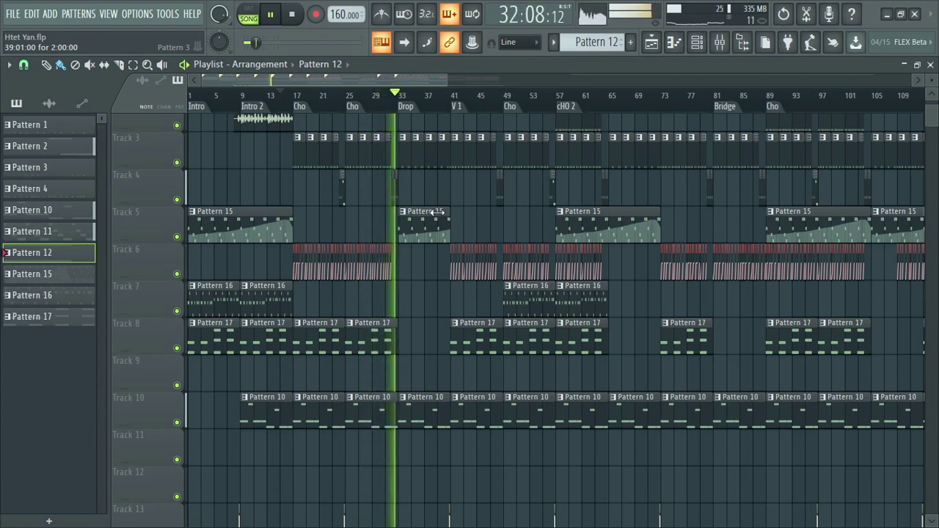
scroll(437, 212, up, 1)
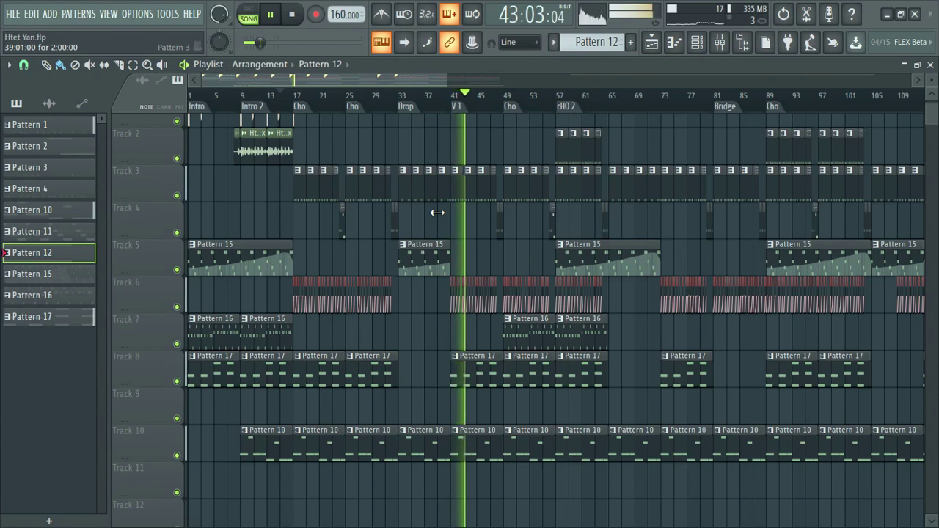
scroll(505, 105, down, 3)
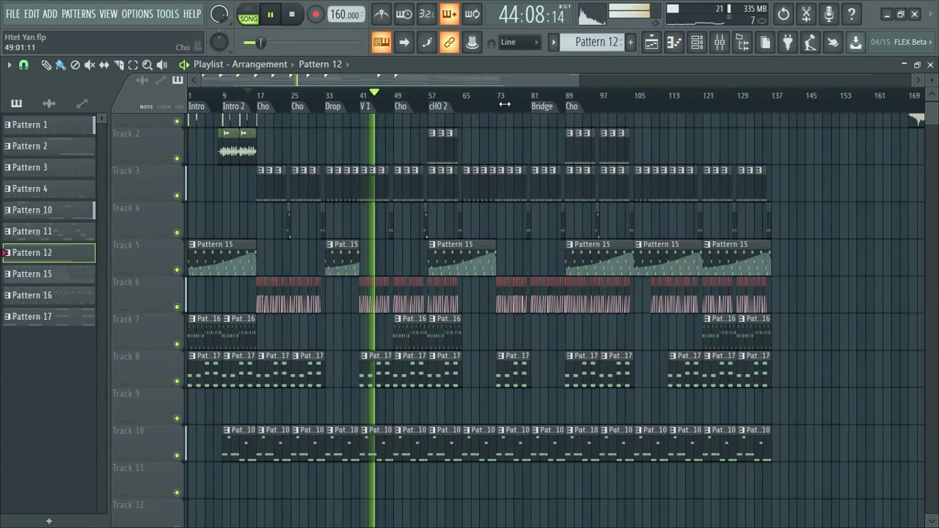
Step: Examine all tracks from Track 1 to the vocal on Track 18 while V 1 and the following Cho section play, and stop playback
scroll(450, 210, up, 1)
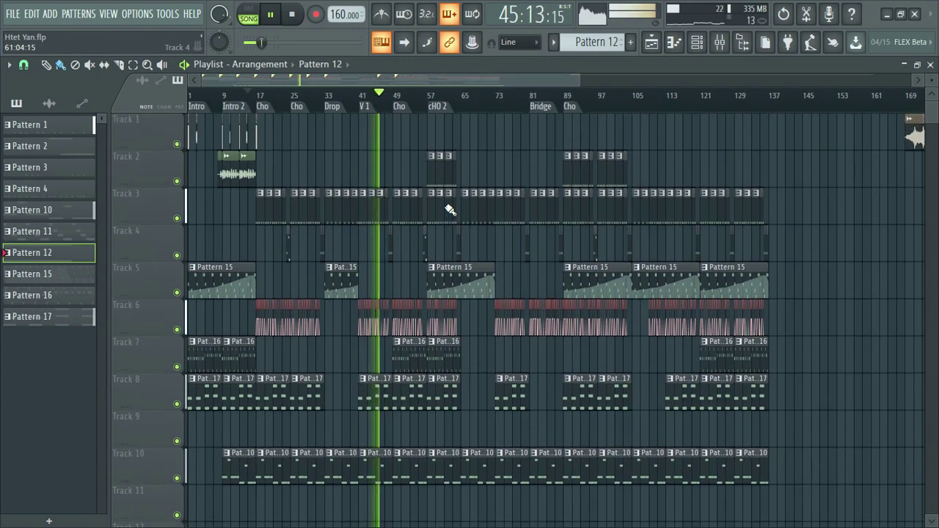
scroll(449, 210, down, 10)
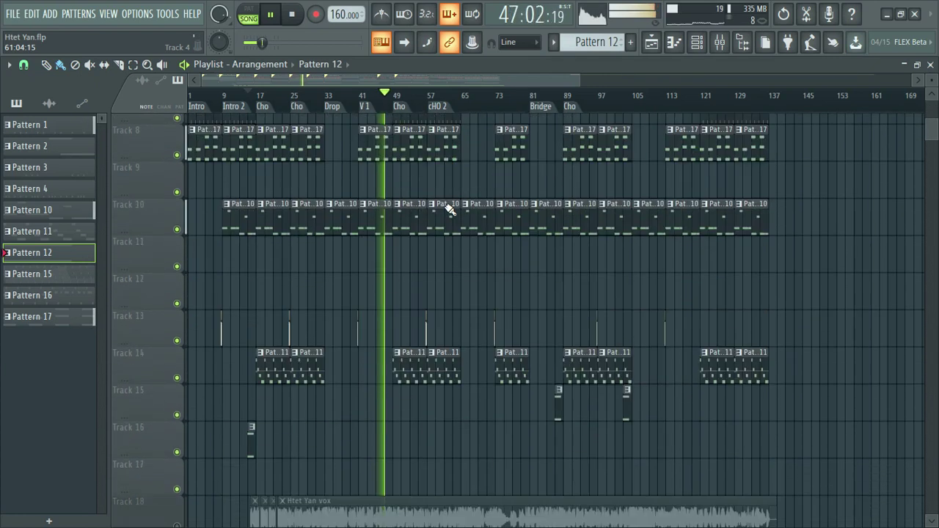
scroll(449, 210, up, 7)
scroll(449, 210, up, 3)
scroll(449, 210, down, 7)
scroll(449, 210, down, 4)
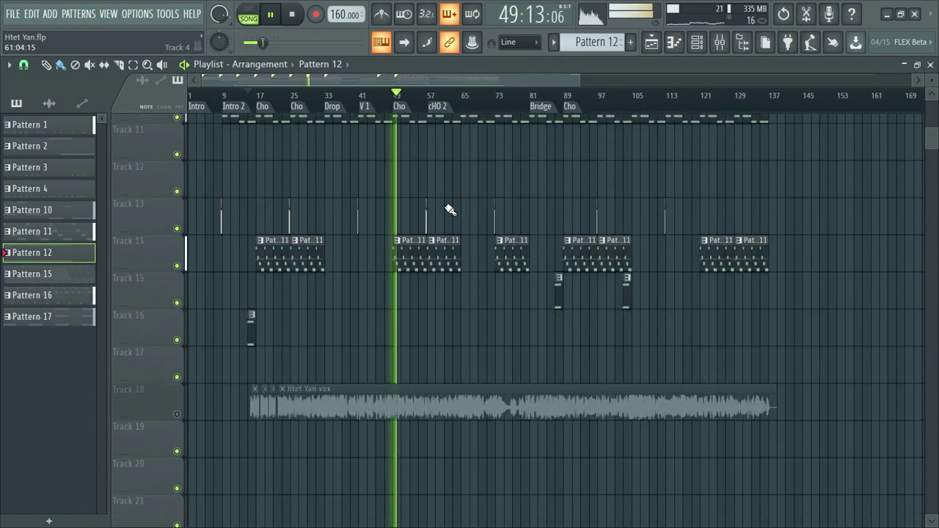
scroll(449, 209, up, 5)
scroll(449, 210, up, 8)
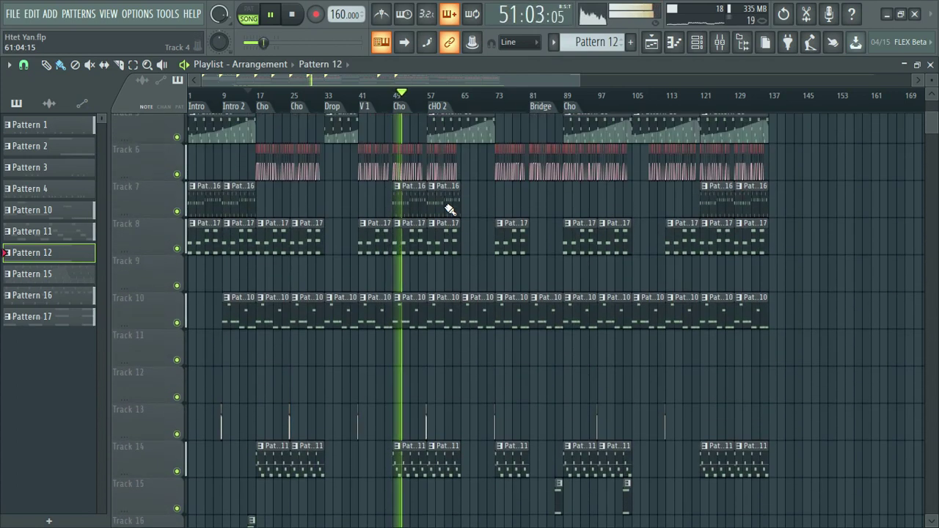
key(space)
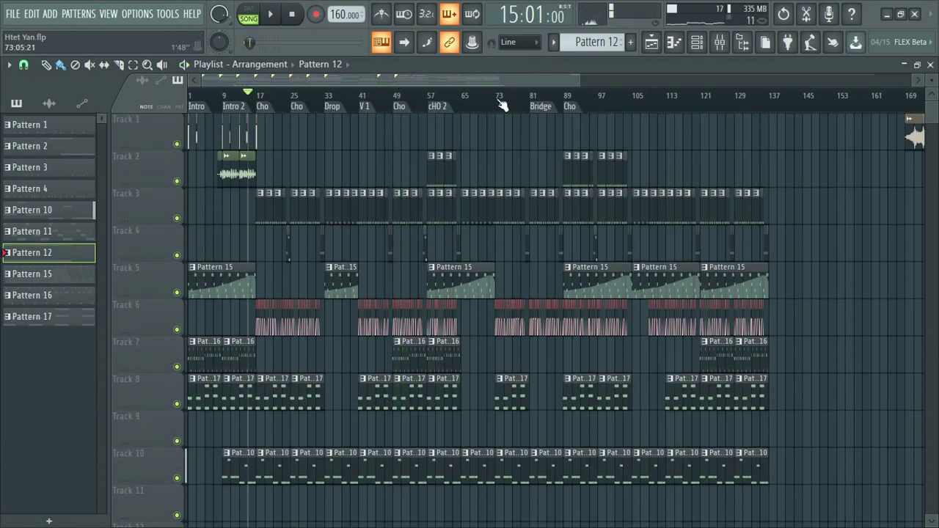
Step: Play the song from the Bridge marker at bar 81, looking over the tracks used there, and stop it
click(534, 98)
scroll(536, 98, up, 3)
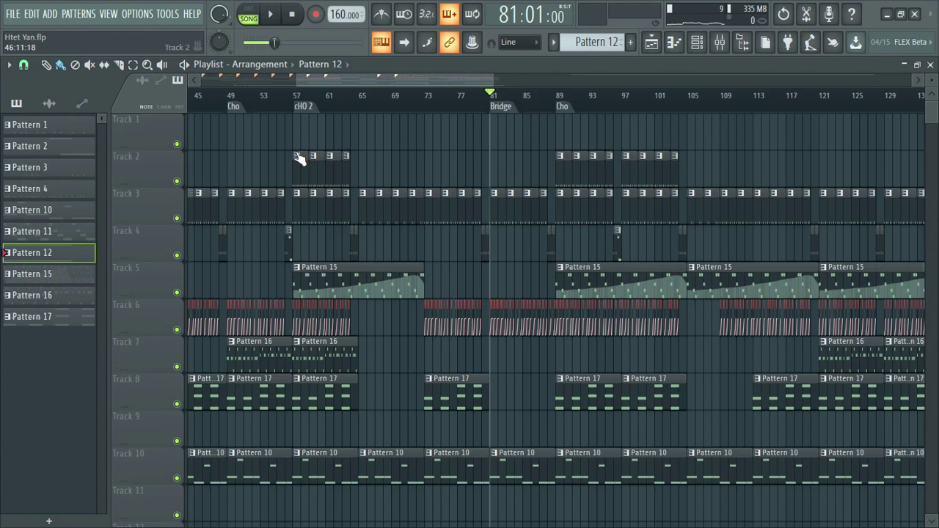
scroll(543, 342, down, 5)
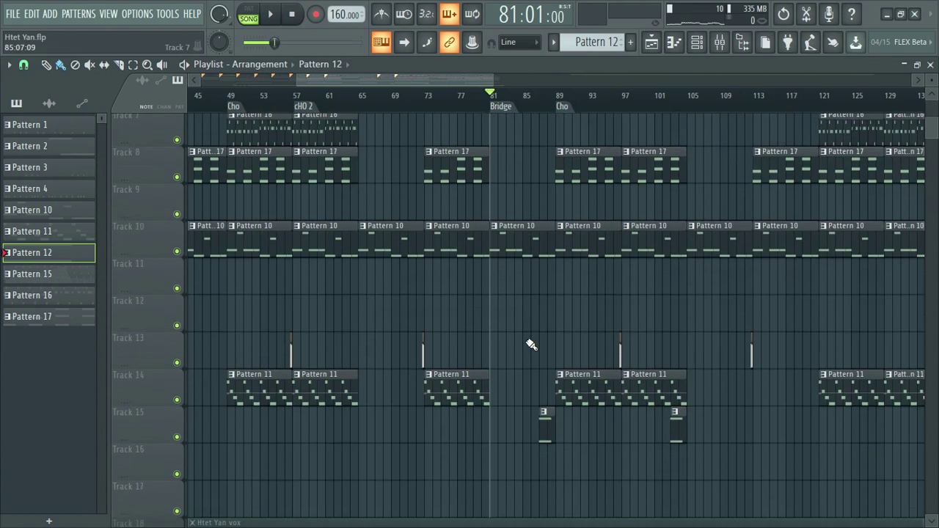
key(space)
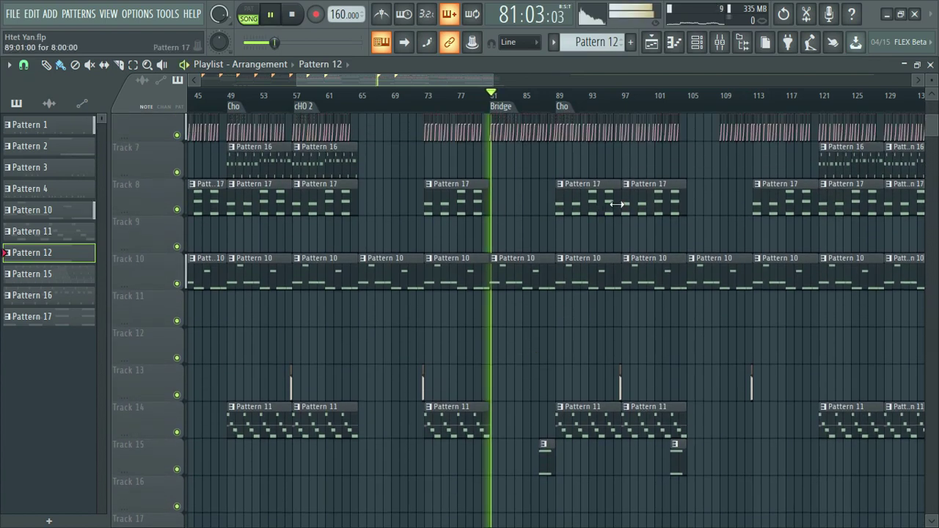
scroll(616, 204, right, 4)
scroll(620, 206, down, 5)
key(space)
Step: Play the song from bar 77 with the Track 18 vocal unmuted, and mute the vocal again at the Bridge
scroll(621, 205, up, 5)
scroll(357, 253, left, 4)
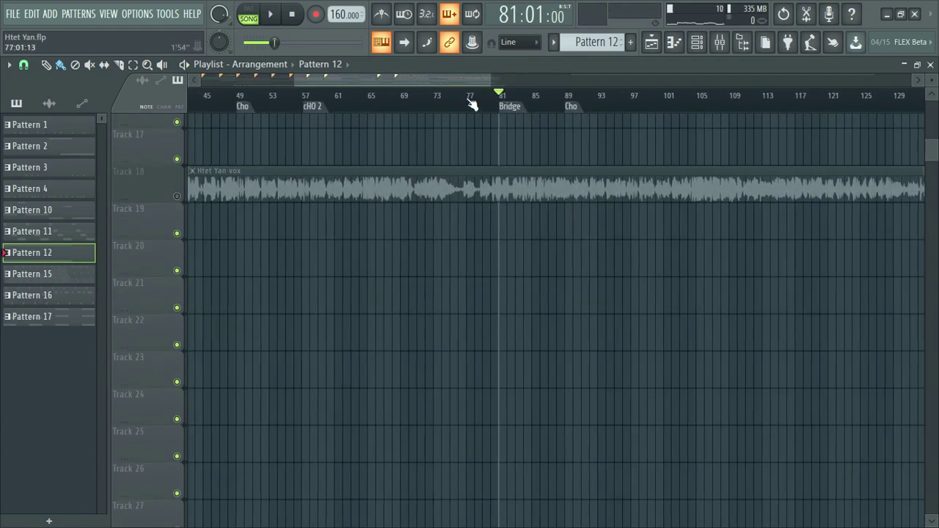
click(465, 94)
click(177, 197)
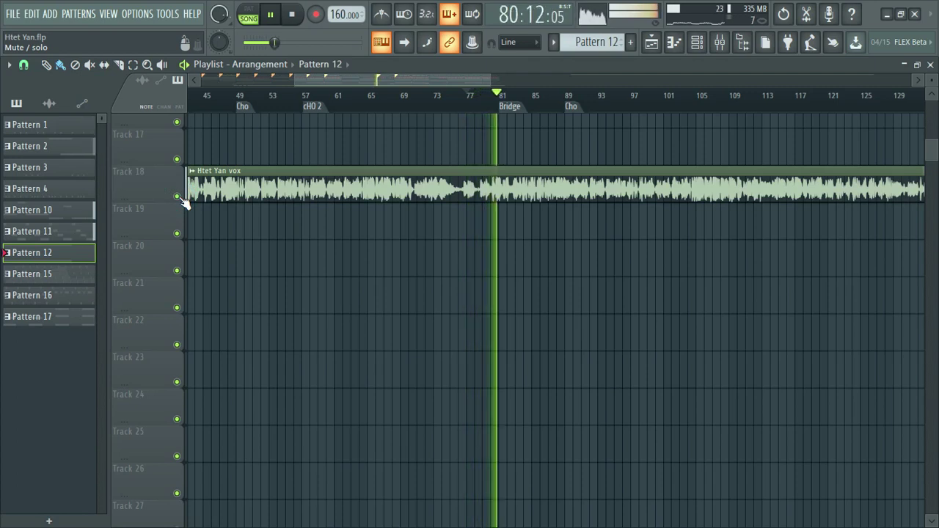
click(178, 198)
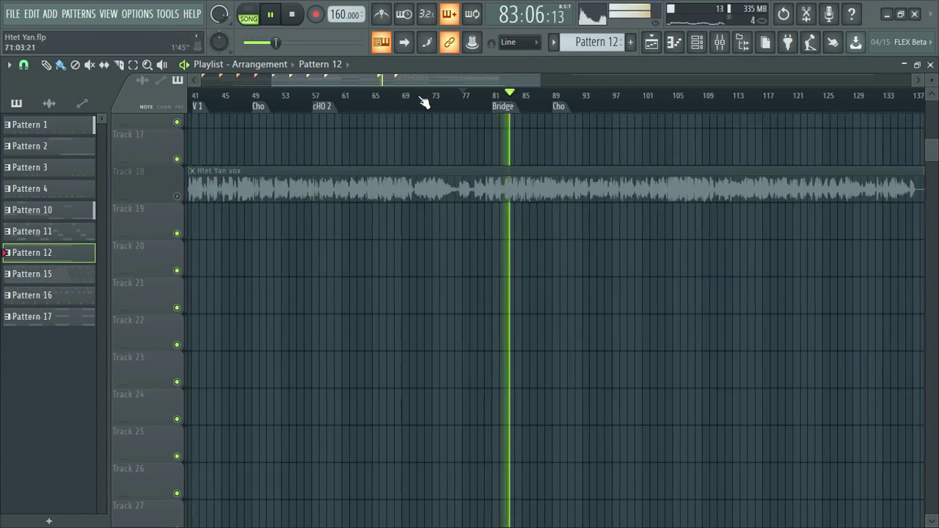
Step: Examine the clips from the Bridge into the Cho section at bar 89 while the song plays, and stop playback
scroll(424, 98, down, 4)
scroll(369, 201, up, 4)
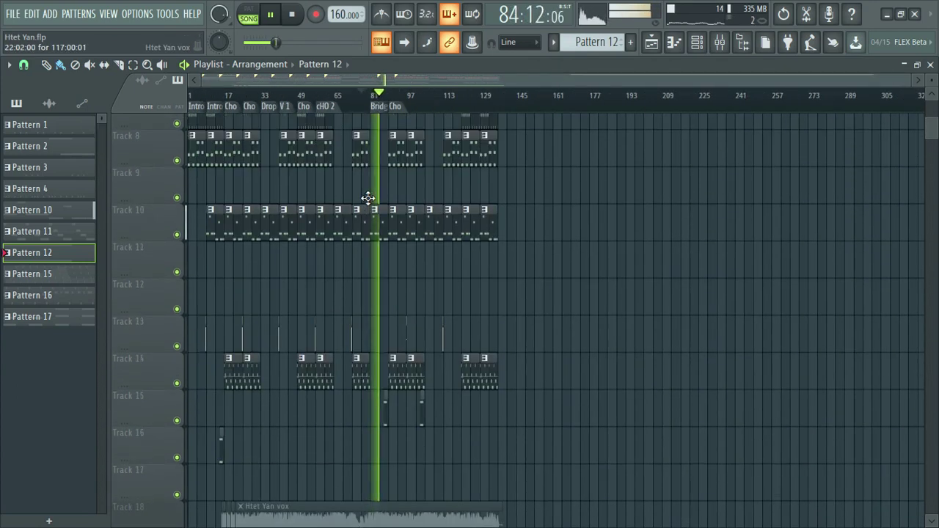
scroll(367, 198, down, 3)
scroll(368, 198, up, 3)
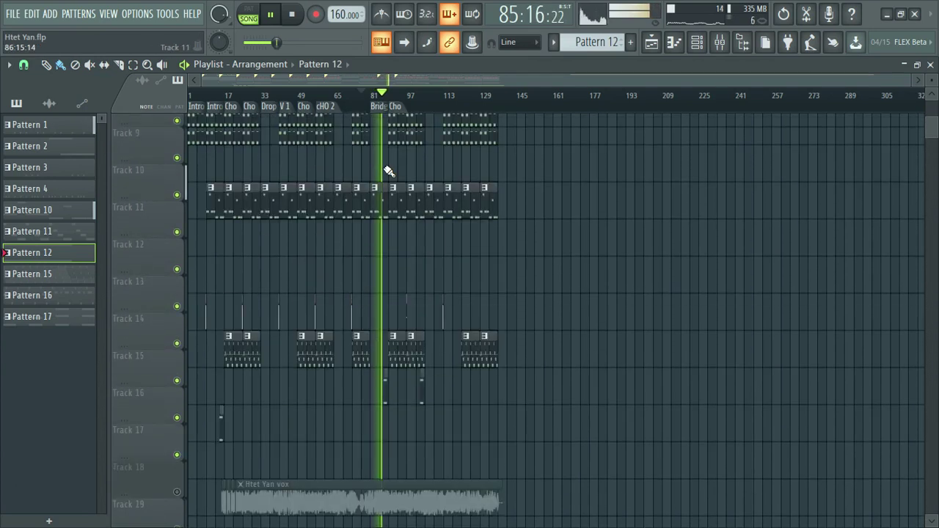
scroll(389, 171, up, 4)
scroll(389, 105, up, 3)
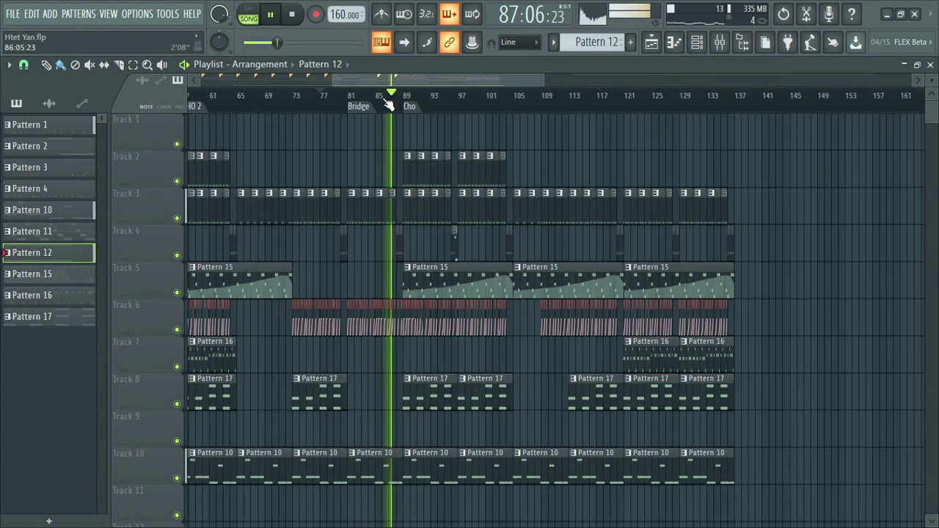
scroll(389, 105, up, 4)
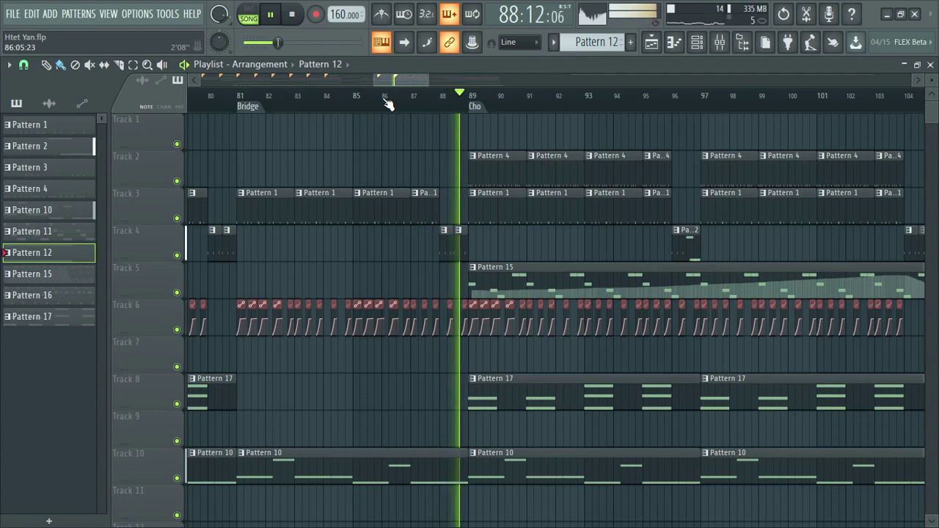
scroll(387, 105, down, 6)
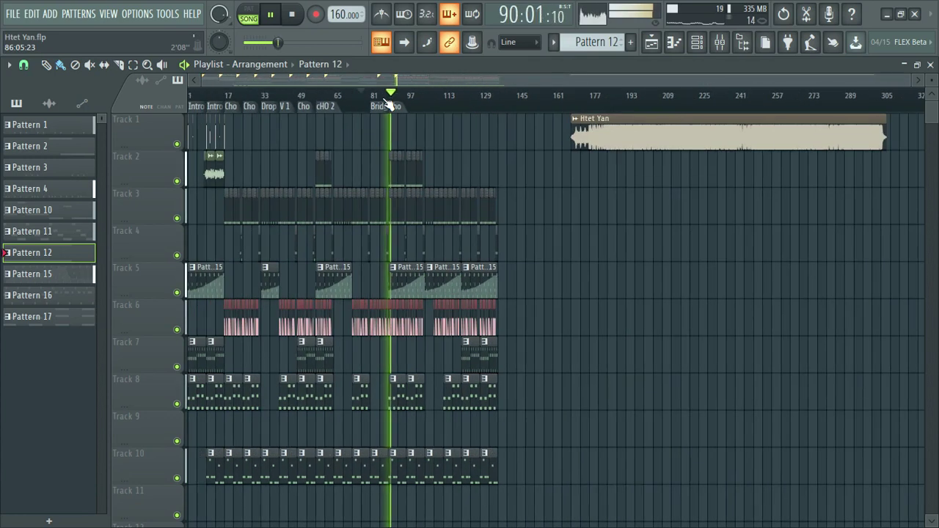
key(space)
Step: View the whole arrangement from the Intro to the last clips, and briefly check the mixer with Insert 22's effects
scroll(401, 146, up, 2)
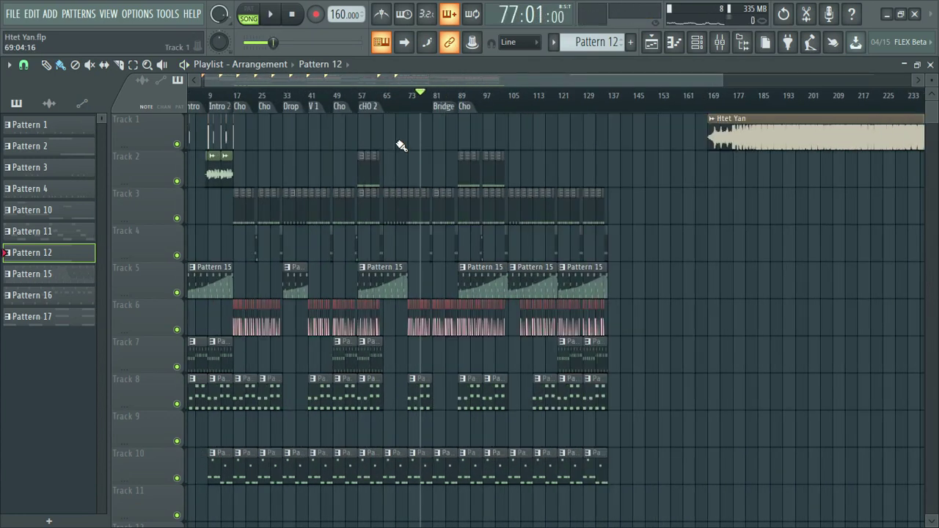
scroll(406, 114, up, 3)
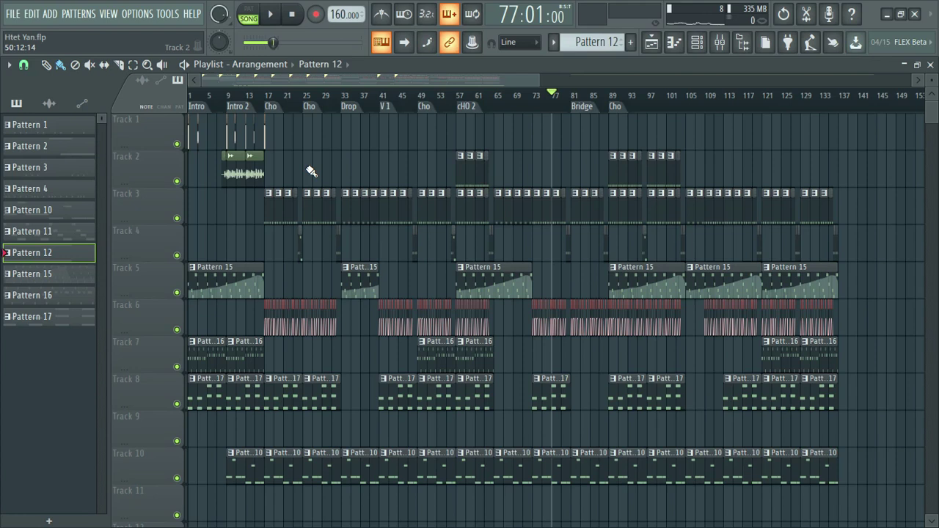
click(720, 43)
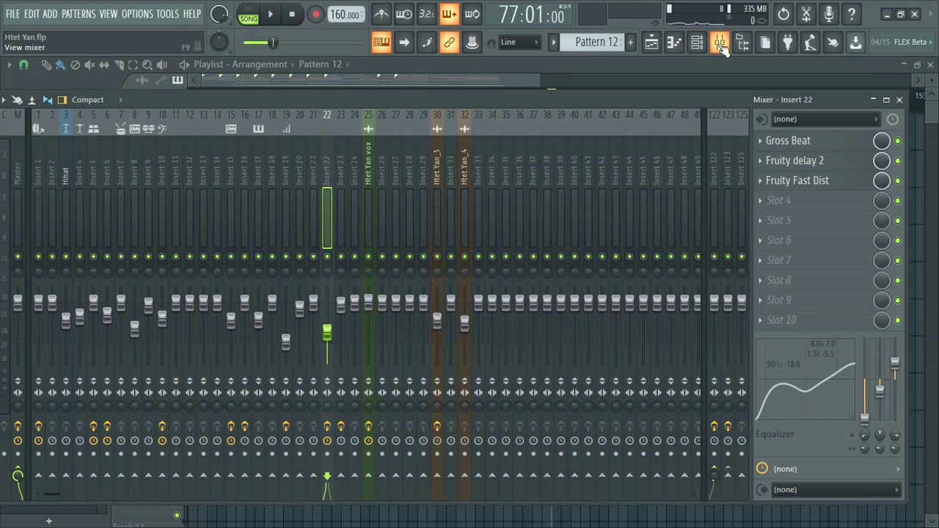
click(900, 100)
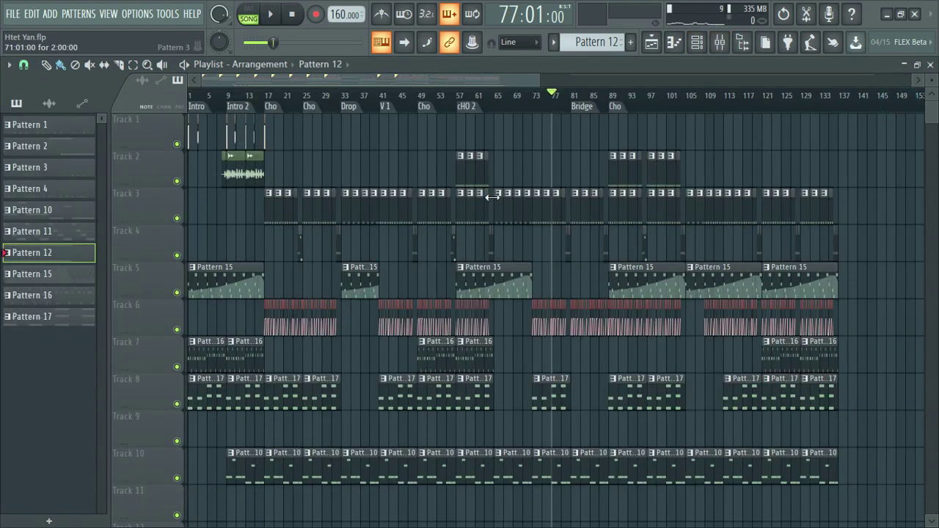